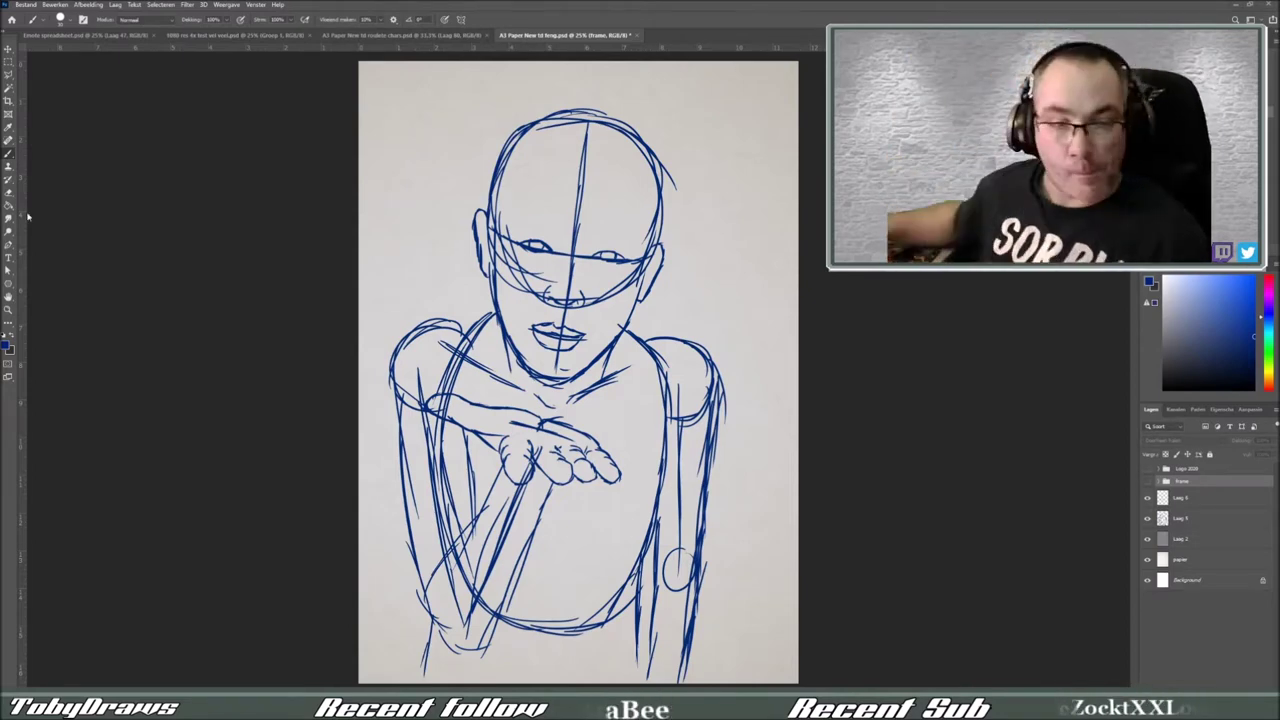
# Step: Scale the Laag 6 sketch down with Free Transform and nudge it slightly right
pyautogui.click(1180, 518)
pyautogui.hotkey('ctrl', 't')
pyautogui.moveTo(646, 421); pyautogui.dragTo(676, 421)
pyautogui.press('Return')
# Step: On a rotated canvas, darken the head outline, hair sides, a long strand and the bangs
pyautogui.press('b')
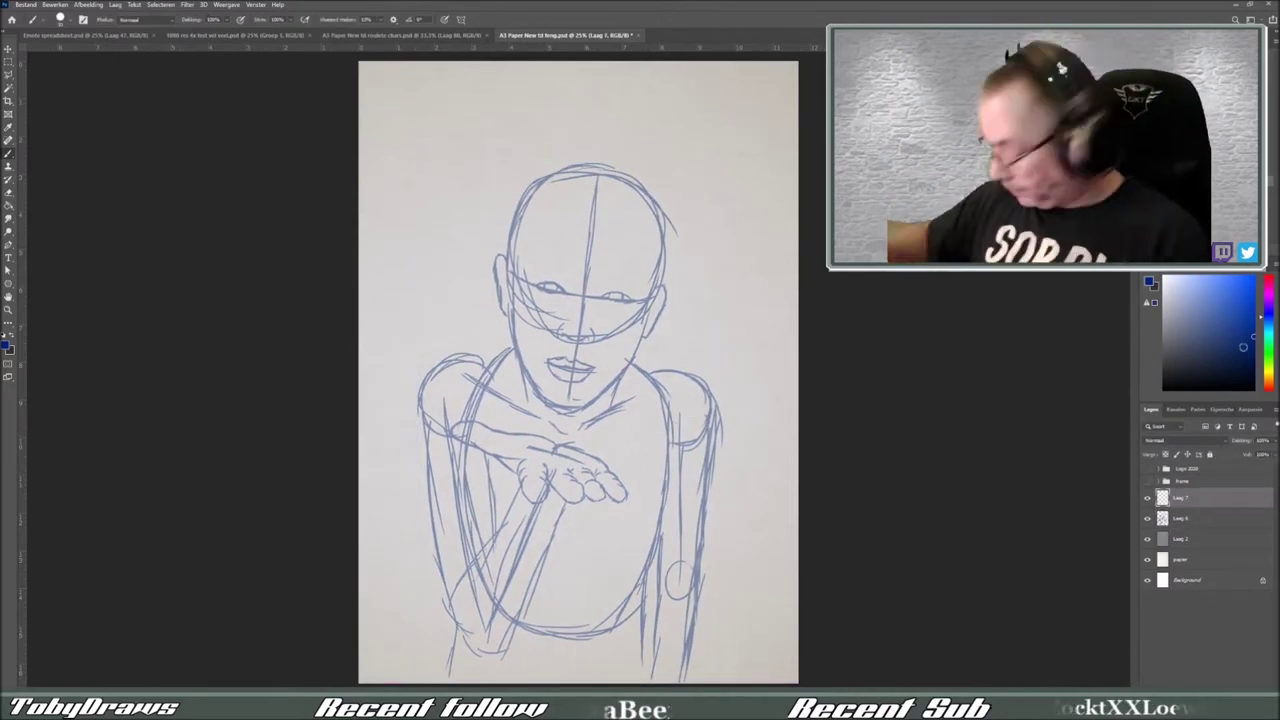
pyautogui.moveTo(450, 302); pyautogui.dragTo(572, 234)
pyautogui.moveTo(462, 192)
pyautogui.mouseDown()
pyautogui.moveTo(440, 310)
pyautogui.moveTo(578, 210)
pyautogui.moveTo(610, 294)
pyautogui.mouseUp()
pyautogui.moveTo(440, 234)
pyautogui.mouseDown()
pyautogui.moveTo(436, 334)
pyautogui.moveTo(530, 455)
pyautogui.mouseUp()
pyautogui.moveTo(476, 204); pyautogui.dragTo(498, 258)
pyautogui.moveTo(454, 214); pyautogui.dragTo(458, 282)
pyautogui.moveTo(520, 198); pyautogui.dragTo(540, 236)
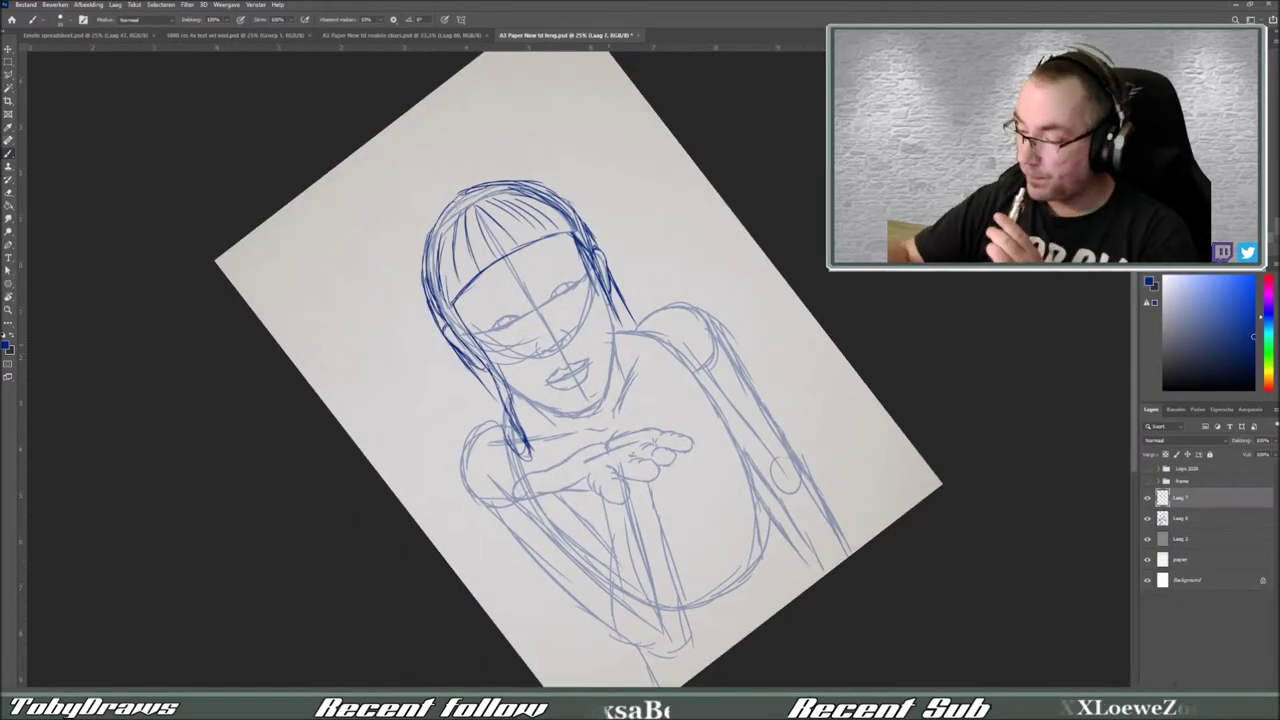
# Step: Add lines to the lower arm, top and left side of the hair, and the right torso
pyautogui.moveTo(700, 300)
pyautogui.mouseDown()
pyautogui.moveTo(760, 420)
pyautogui.moveTo(730, 260)
pyautogui.mouseUp()
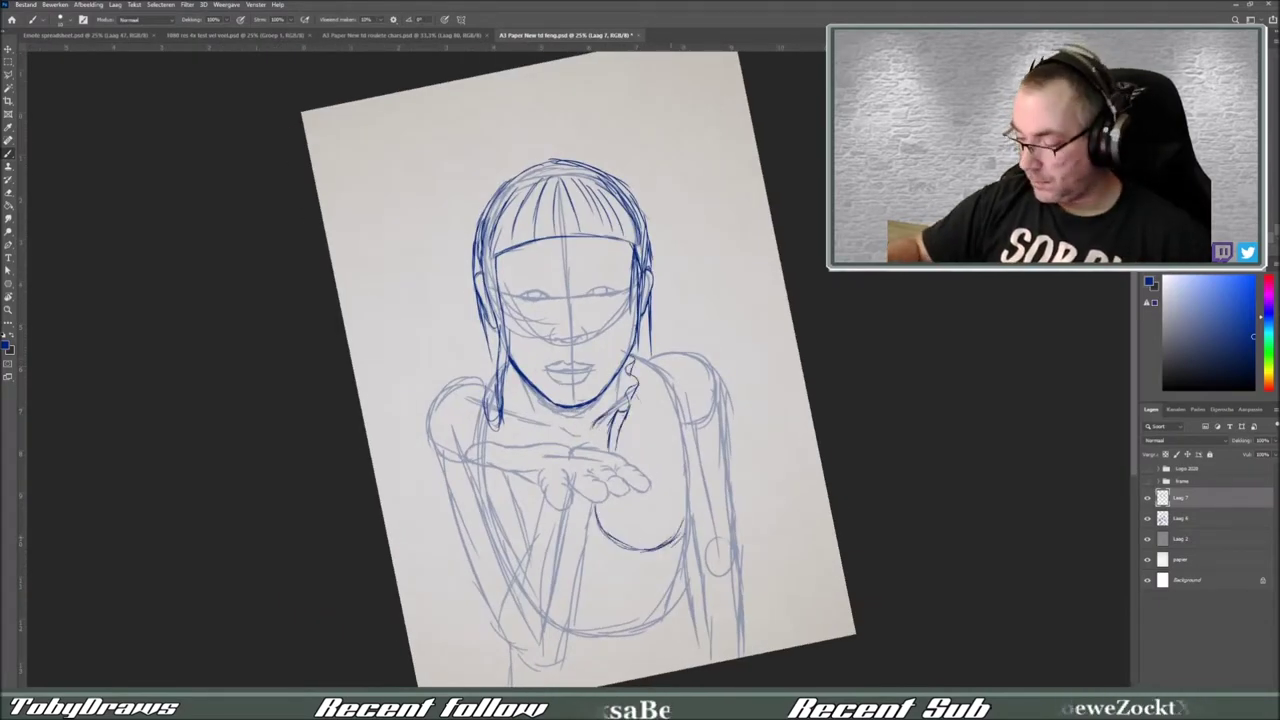
pyautogui.moveTo(600, 536); pyautogui.dragTo(584, 568)
pyautogui.moveTo(506, 472); pyautogui.dragTo(522, 542)
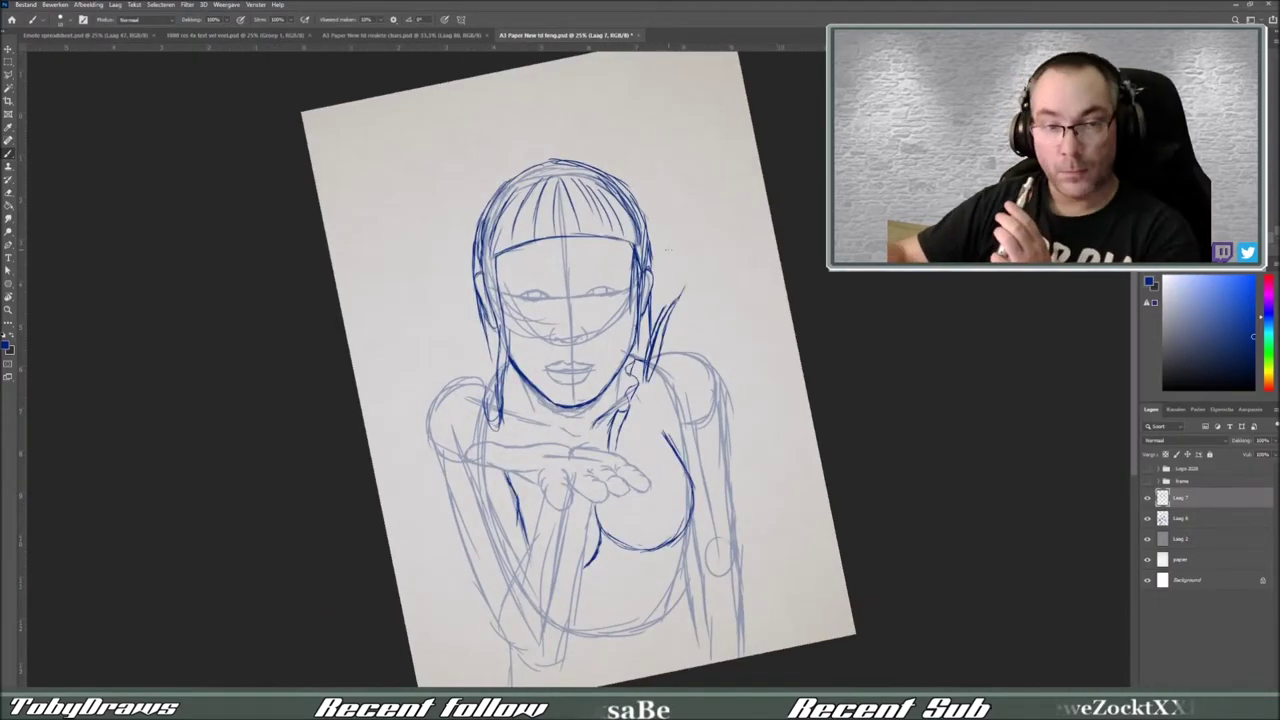
pyautogui.moveTo(505, 215); pyautogui.dragTo(612, 188)
pyautogui.moveTo(482, 205); pyautogui.dragTo(500, 390)
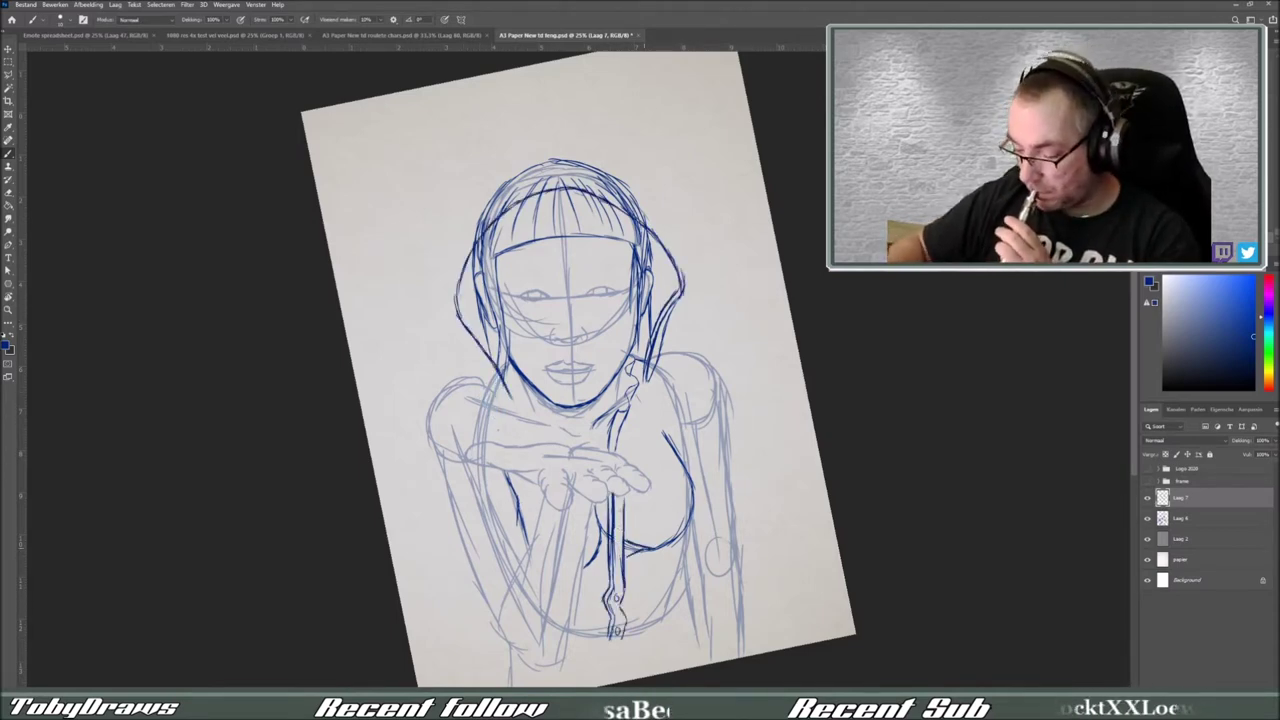
pyautogui.moveTo(650, 402); pyautogui.dragTo(676, 598)
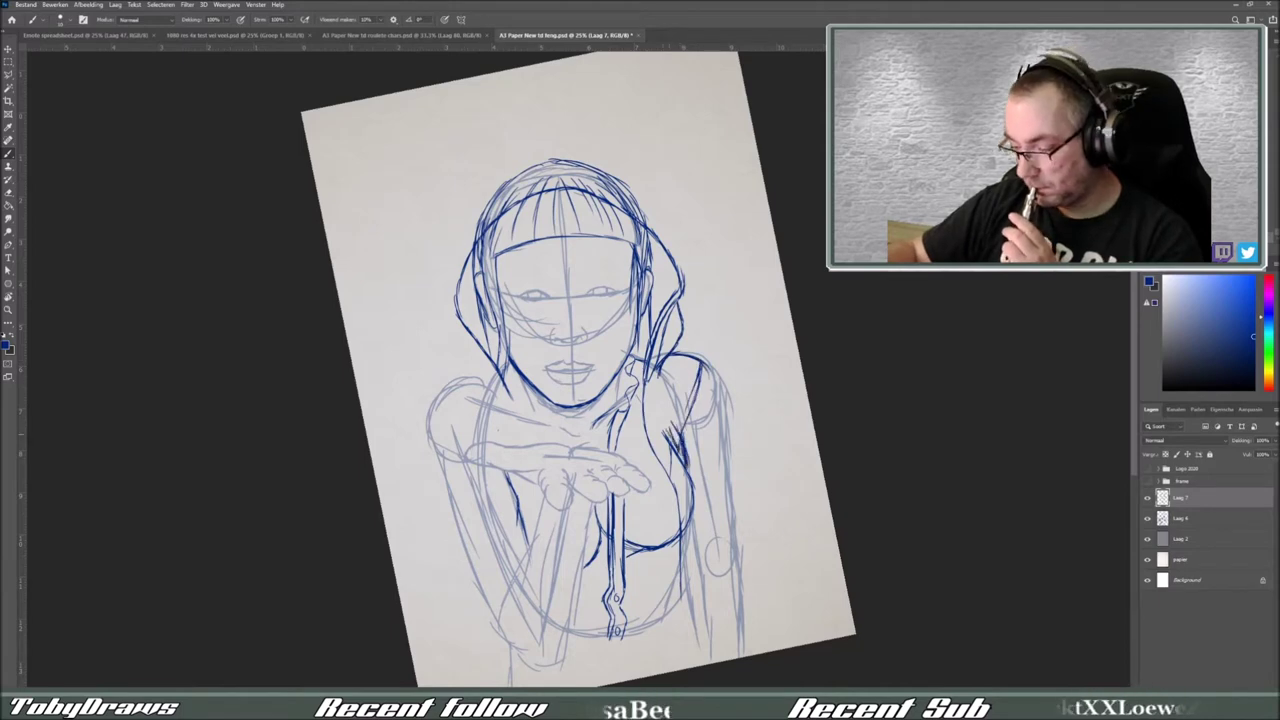
# Step: Sketch the hood arc and side strands, erase the overdrawn arc and redraw the hood outline
pyautogui.moveTo(618, 166); pyautogui.dragTo(694, 254)
pyautogui.moveTo(668, 196); pyautogui.dragTo(720, 316)
pyautogui.moveTo(518, 166); pyautogui.dragTo(634, 150)
pyautogui.moveTo(640, 205)
pyautogui.mouseDown()
pyautogui.moveTo(598, 186)
pyautogui.moveTo(480, 215)
pyautogui.mouseUp()
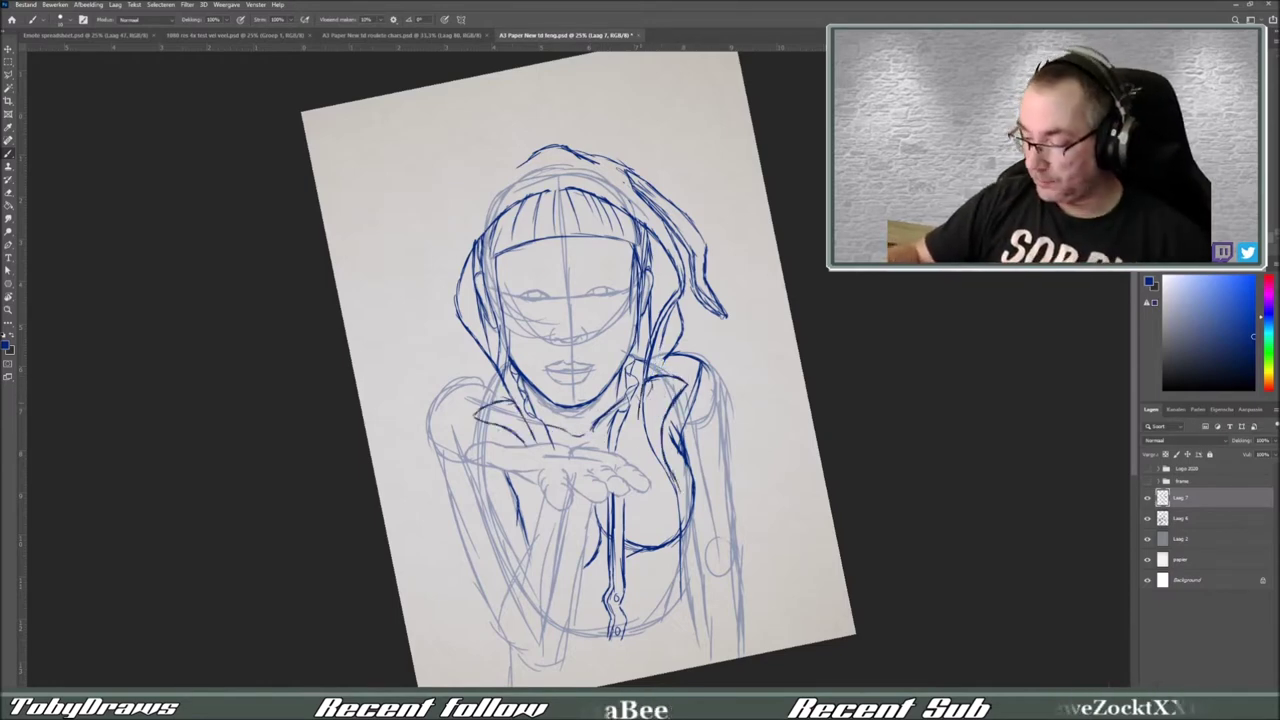
pyautogui.moveTo(455, 315); pyautogui.dragTo(648, 205)
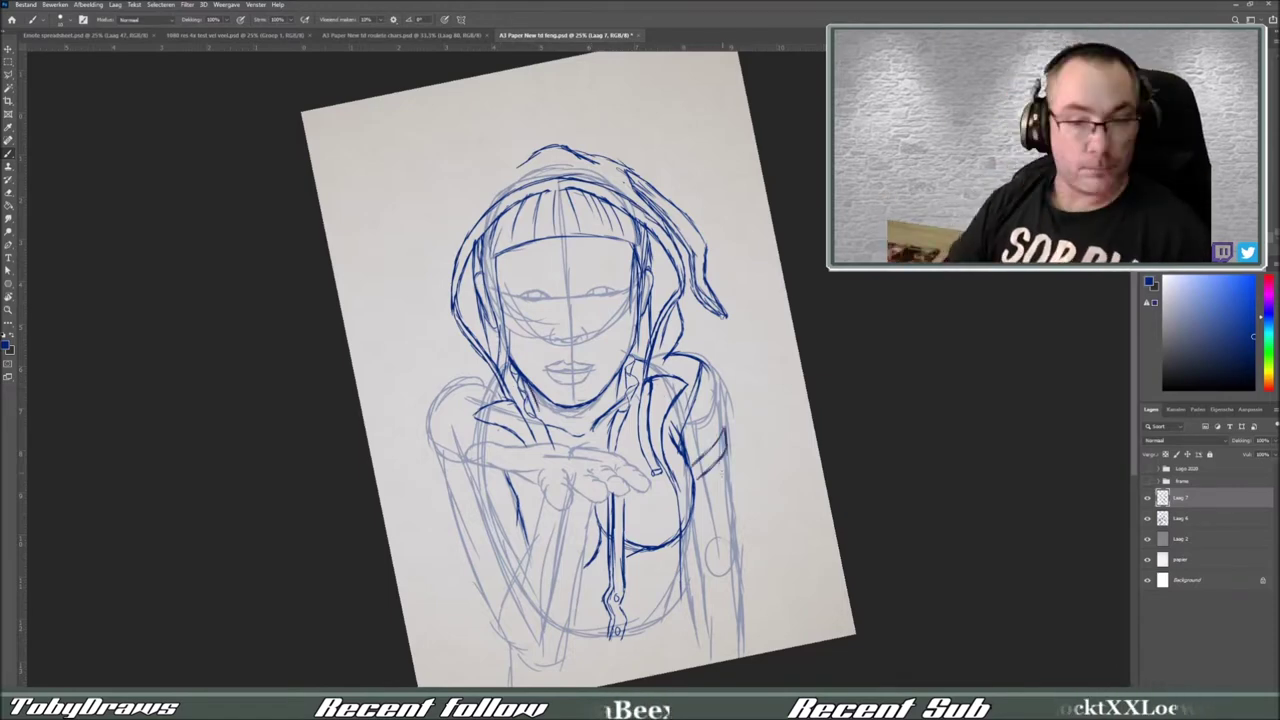
# Step: Draw stripes on both sleeves, the arm lines and the outlines of the torso sides
pyautogui.moveTo(730, 470); pyautogui.dragTo(702, 540)
pyautogui.moveTo(712, 592)
pyautogui.mouseDown()
pyautogui.moveTo(704, 662)
pyautogui.moveTo(750, 648)
pyautogui.moveTo(735, 646)
pyautogui.mouseUp()
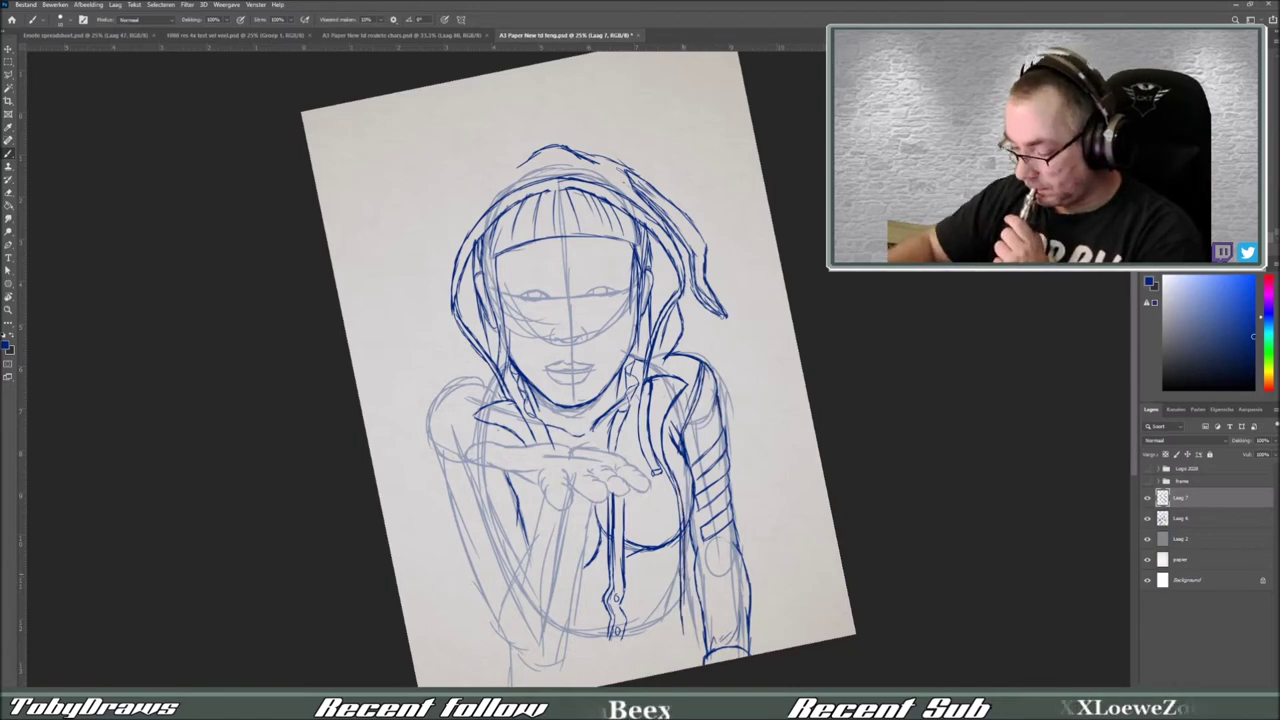
pyautogui.moveTo(676, 478)
pyautogui.mouseDown()
pyautogui.moveTo(698, 634)
pyautogui.moveTo(598, 640)
pyautogui.mouseUp()
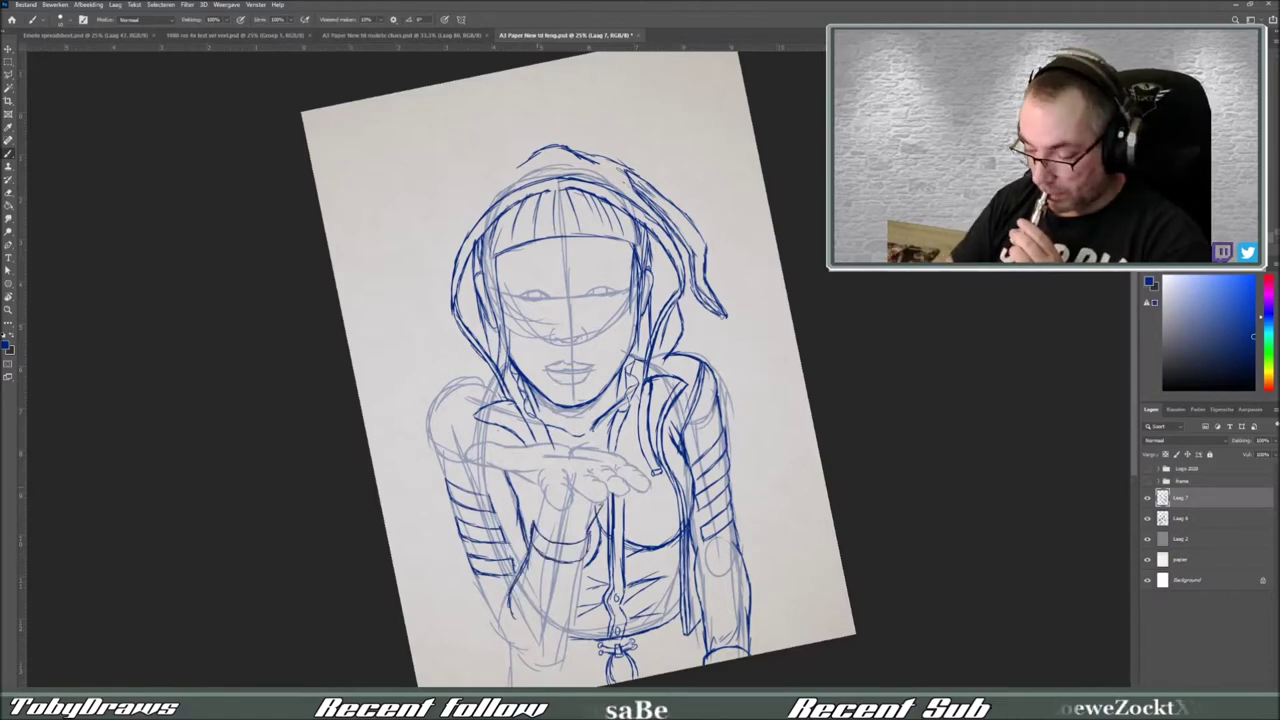
pyautogui.moveTo(476, 388); pyautogui.dragTo(438, 442)
pyautogui.moveTo(446, 400); pyautogui.dragTo(430, 478)
pyautogui.moveTo(478, 578); pyautogui.dragTo(520, 666)
# Step: Redraw the hood's outer and left edges on an upright canvas, then hide the Laag 6 sketch
pyautogui.moveTo(588, 558); pyautogui.dragTo(528, 668)
pyautogui.moveTo(598, 162); pyautogui.dragTo(440, 300)
pyautogui.hotkey('ctrl', 'z')
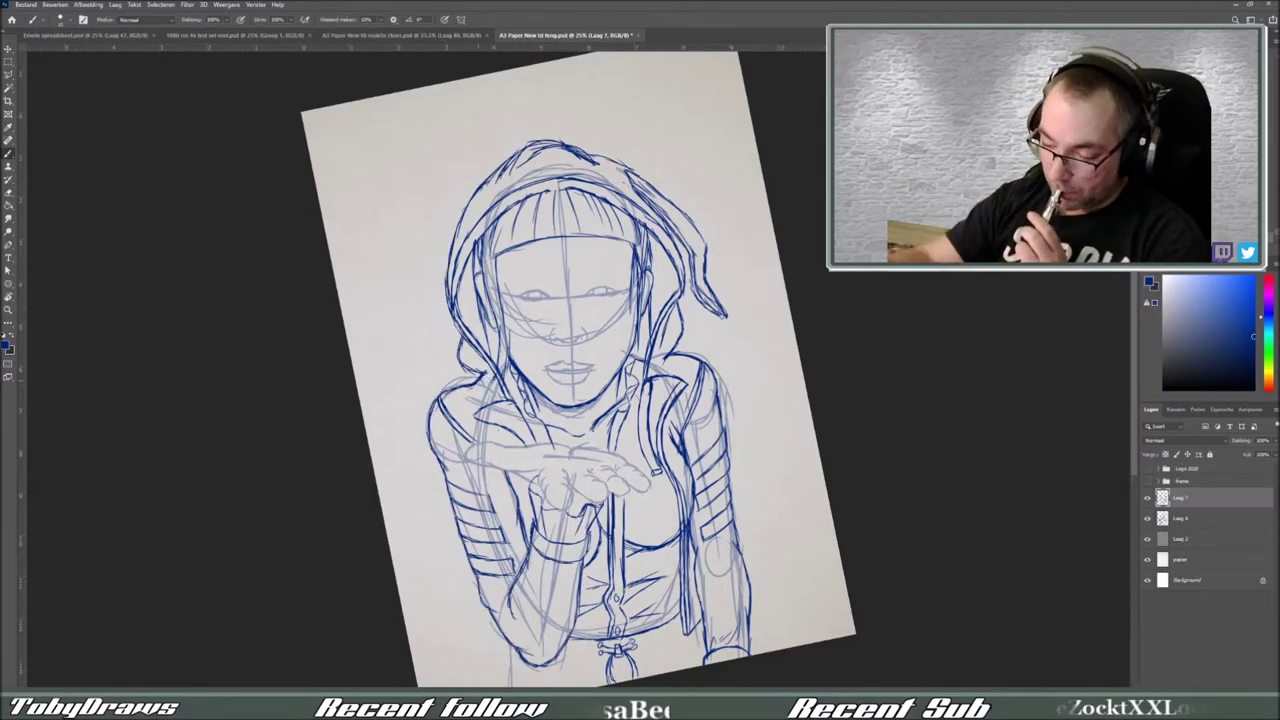
pyautogui.press('Escape')
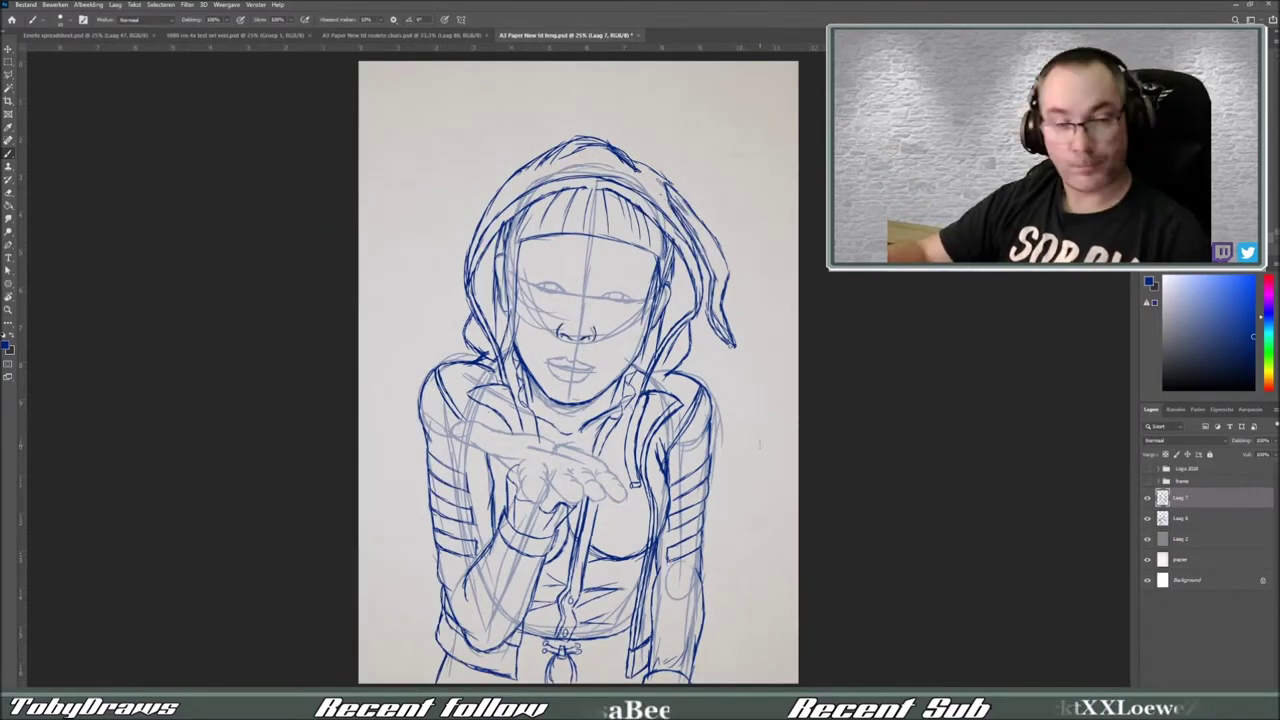
pyautogui.moveTo(490, 195); pyautogui.dragTo(447, 242)
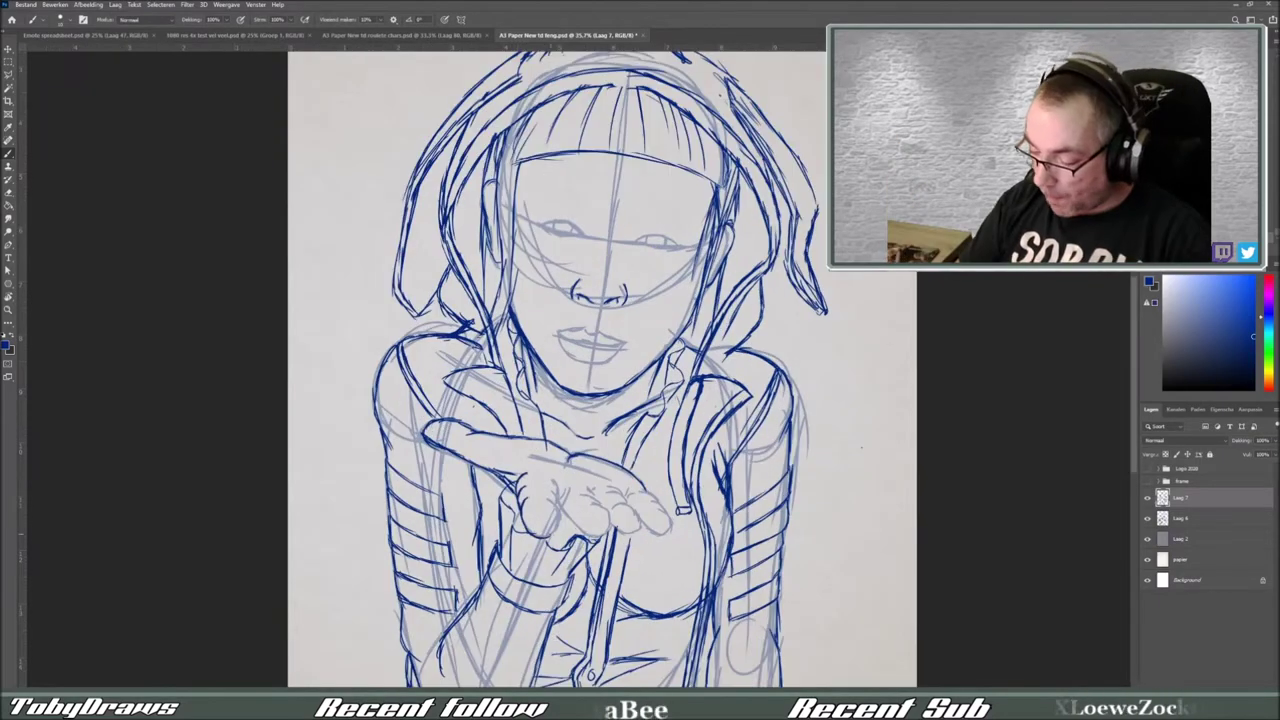
pyautogui.click(1147, 518)
pyautogui.hotkey('ctrl', 'shift', 'Tab')
pyautogui.scroll(3, 213, 467)
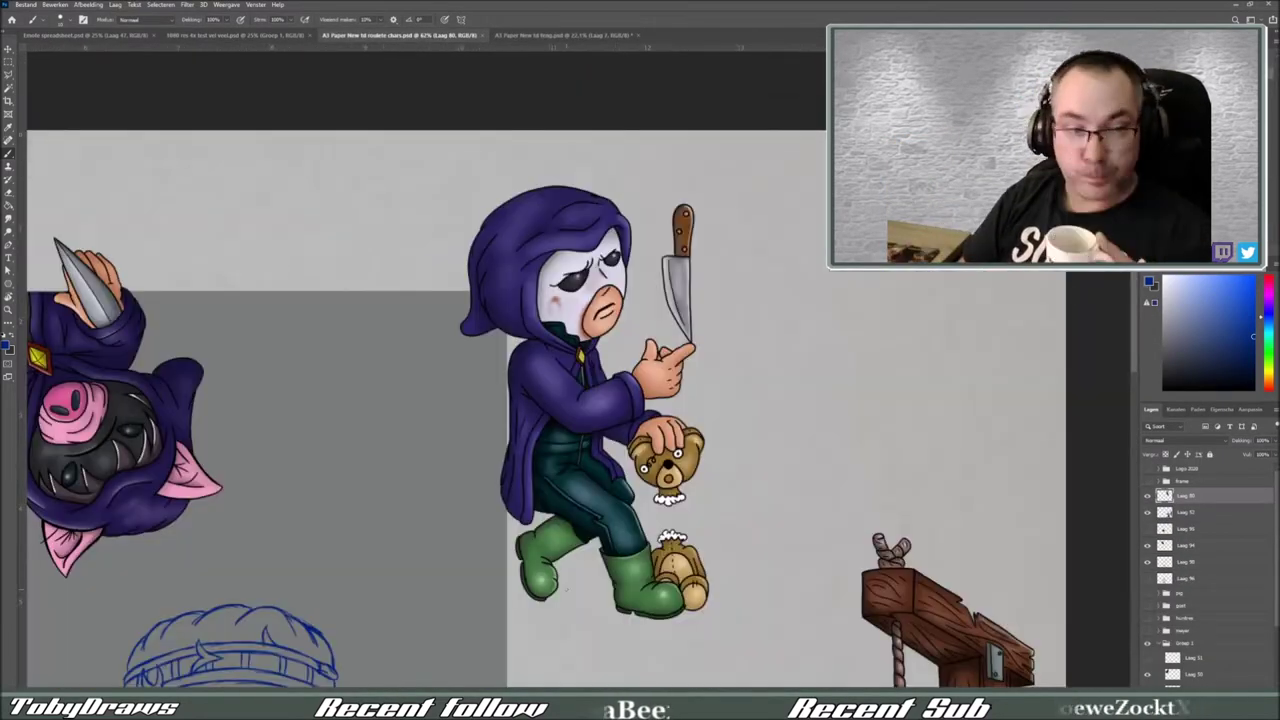
pyautogui.scroll(-5, 213, 467)
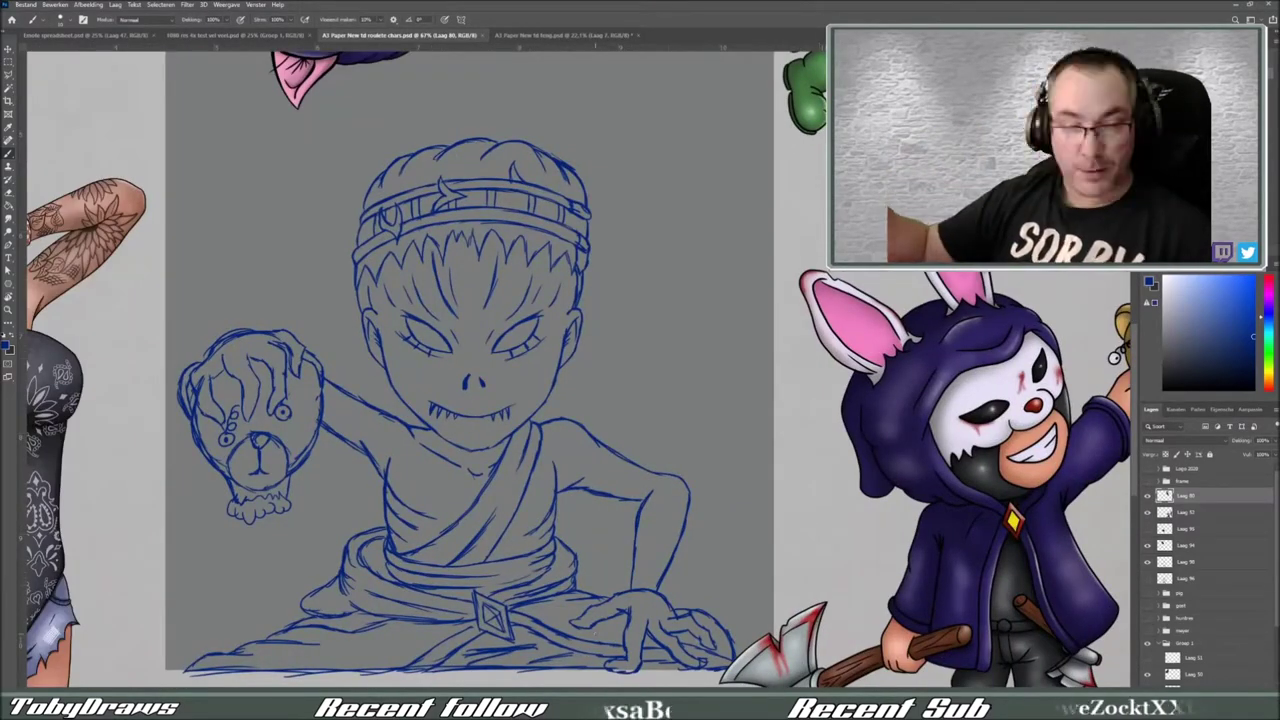
pyautogui.scroll(-3, 600, 520)
pyautogui.hotkey('ctrl', 'Tab')
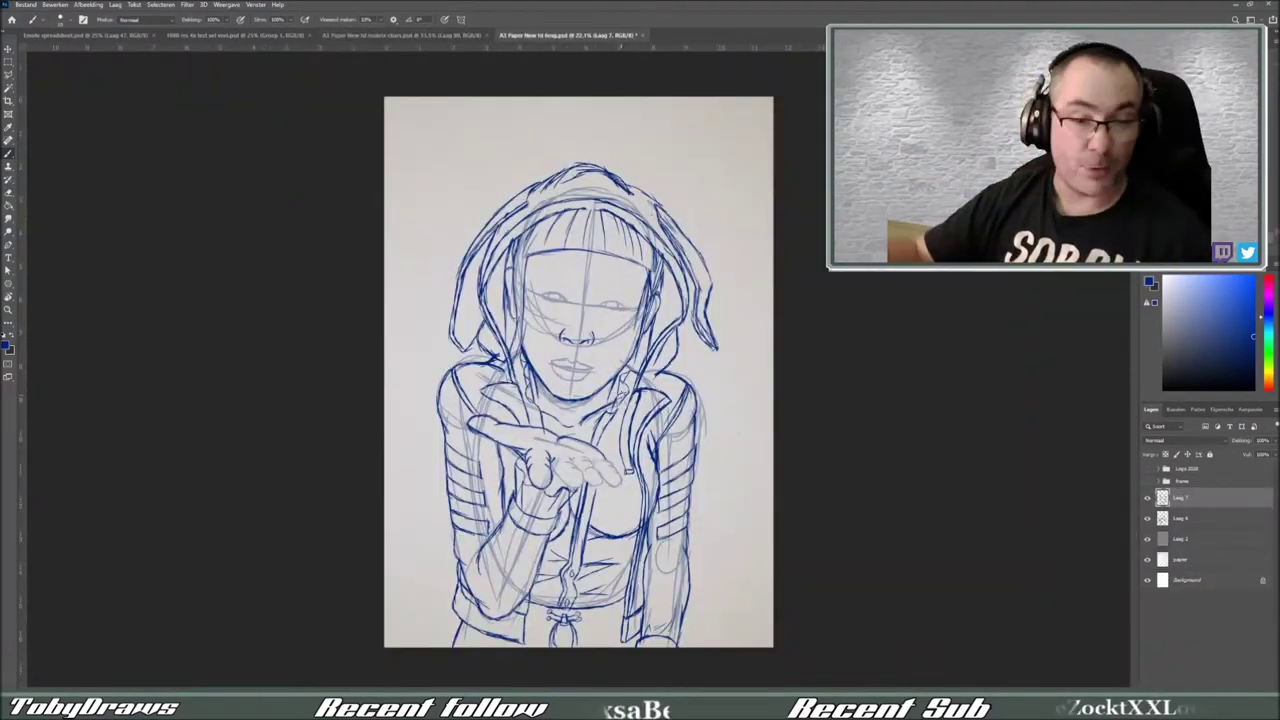
pyautogui.scroll(2, 806, 457)
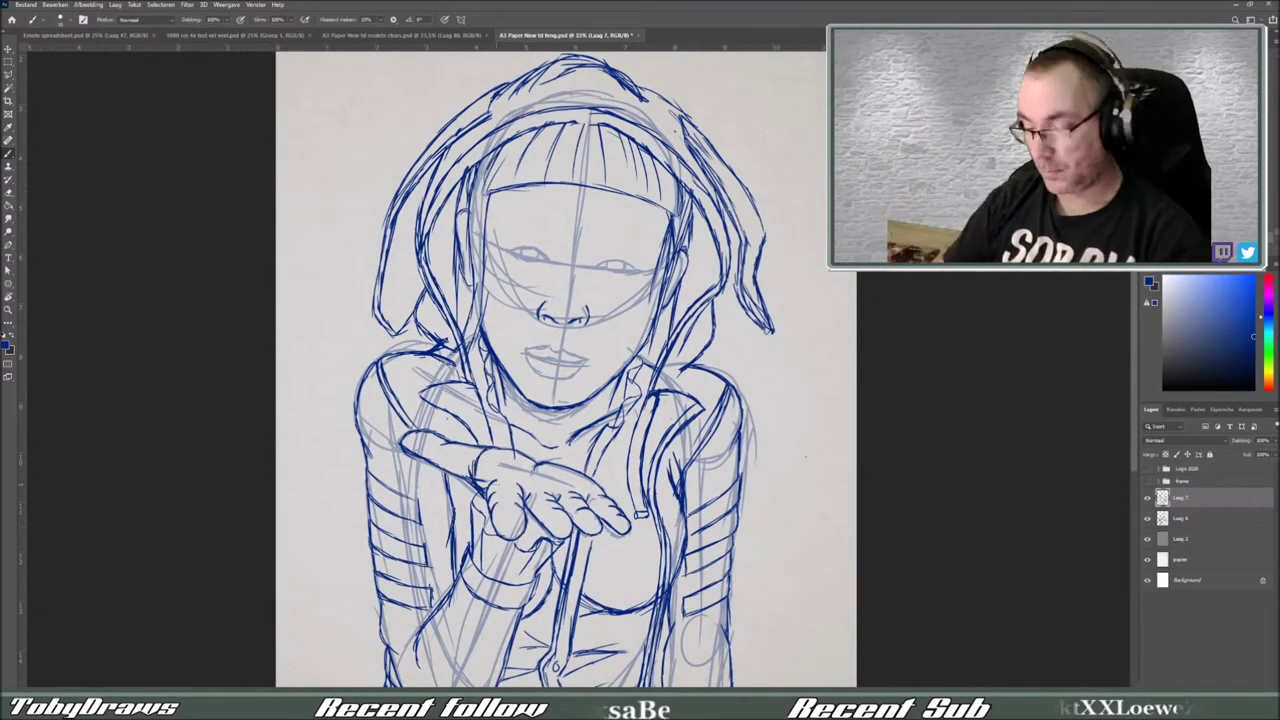
# Step: Redraw the forearm and hand, and add strands to the bangs and right side of the hair
pyautogui.moveTo(422, 482); pyautogui.dragTo(492, 462)
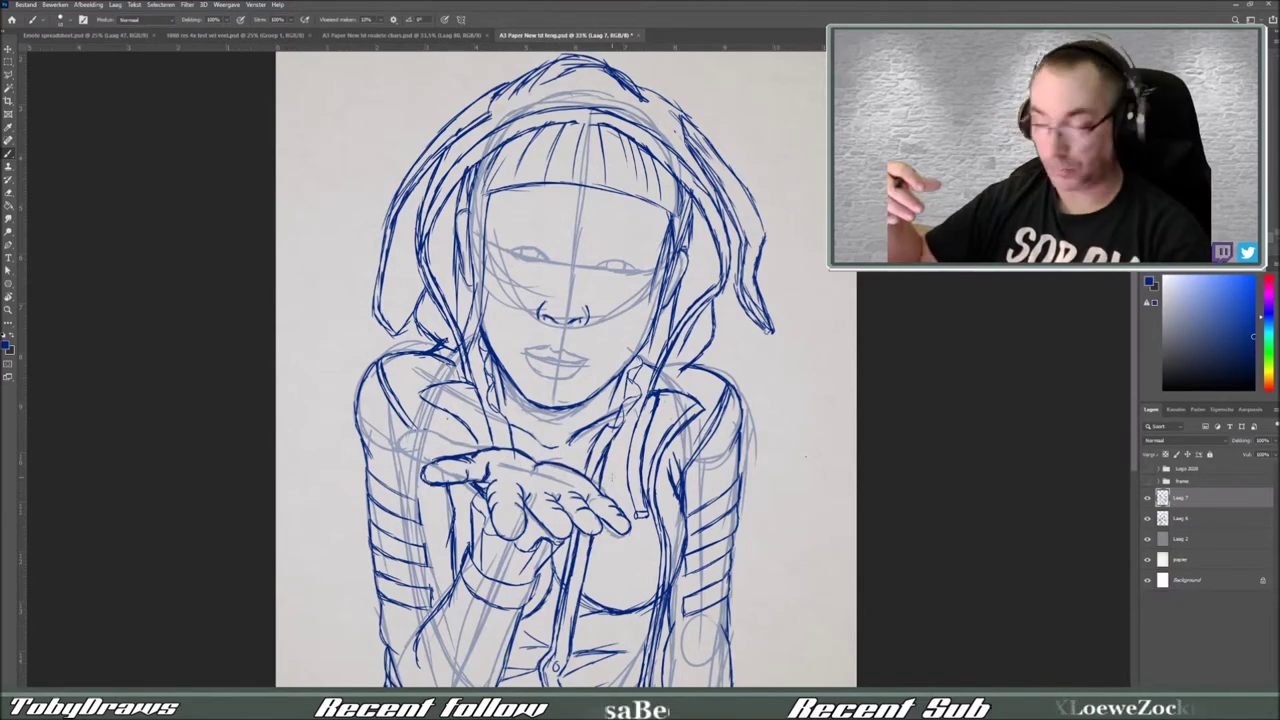
pyautogui.moveTo(534, 136); pyautogui.dragTo(490, 196)
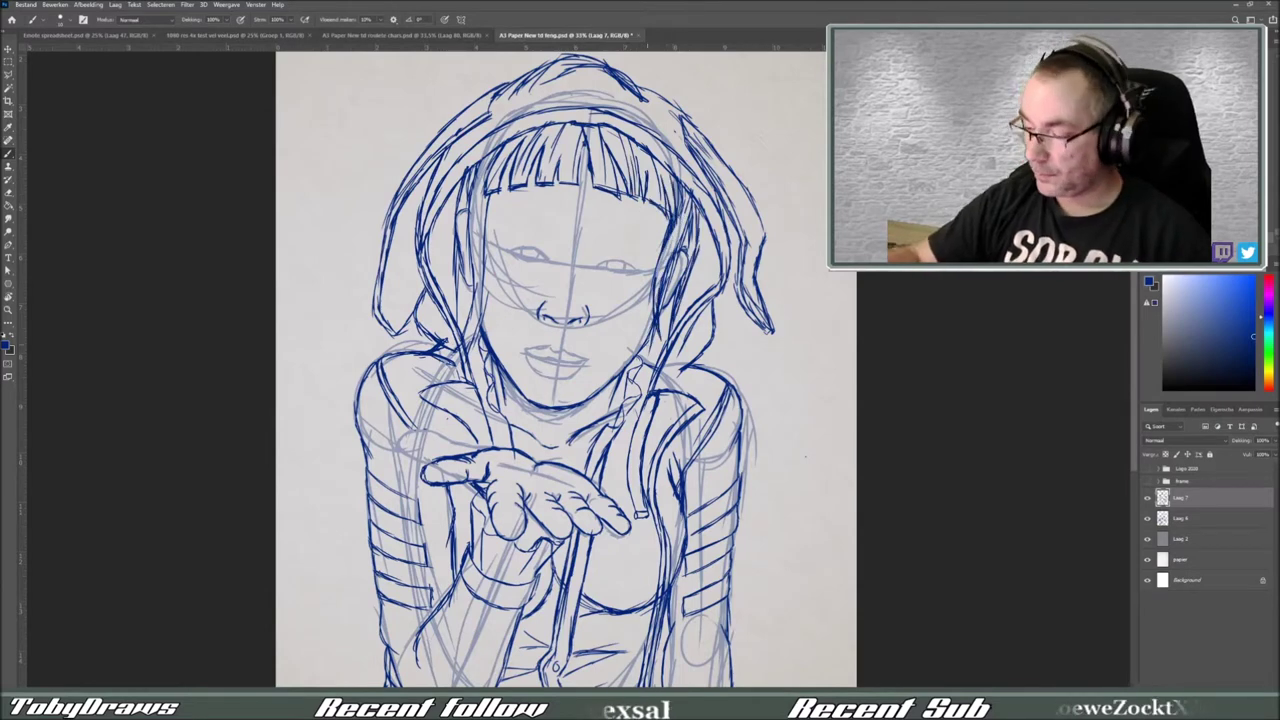
pyautogui.moveTo(650, 150); pyautogui.dragTo(648, 340)
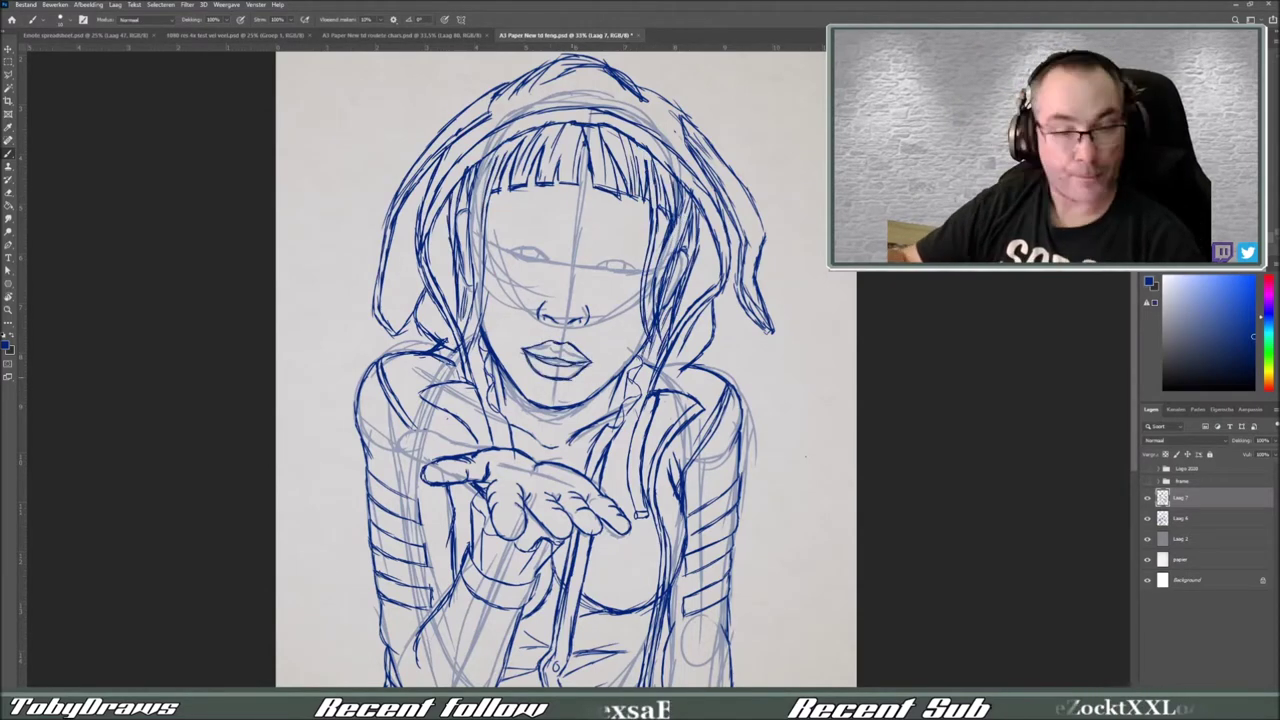
pyautogui.moveTo(805, 457); pyautogui.dragTo(700, 300)
pyautogui.scroll(2, 893, 362)
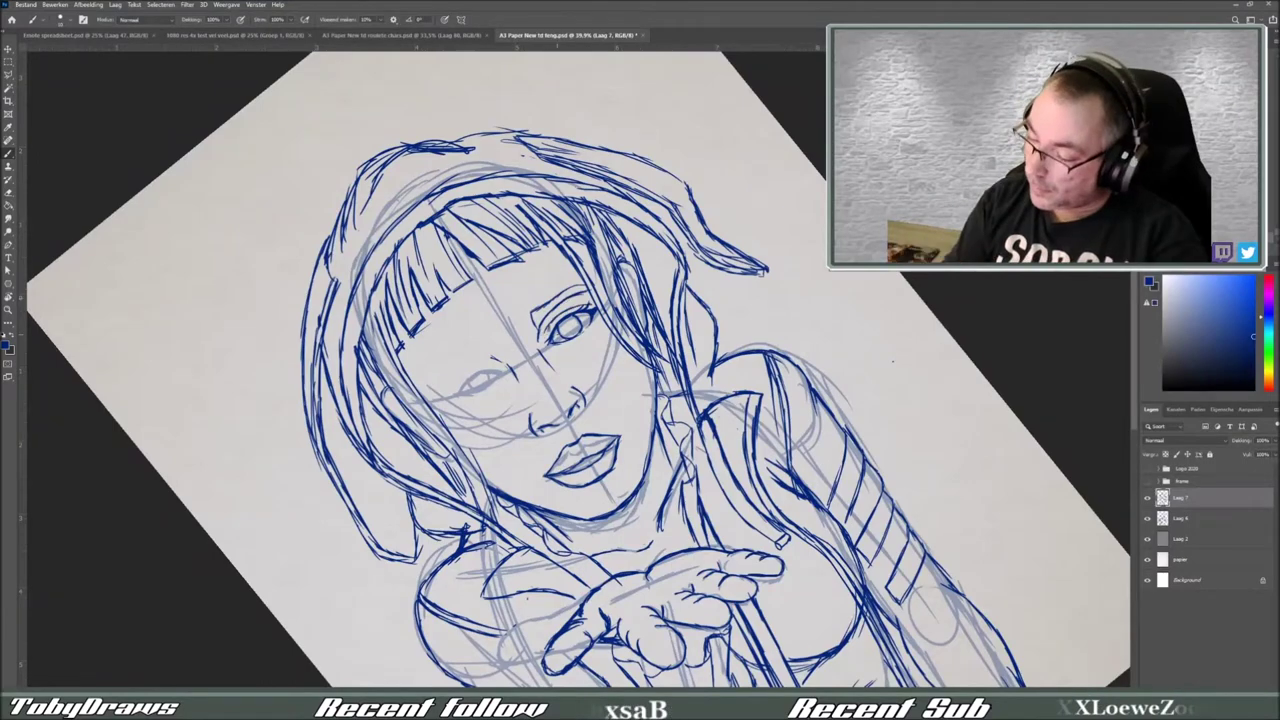
# Step: Move to the Laag 7 layer, save the document and add a new layer for inking
pyautogui.press('b')
pyautogui.hotkey('alt', '[')
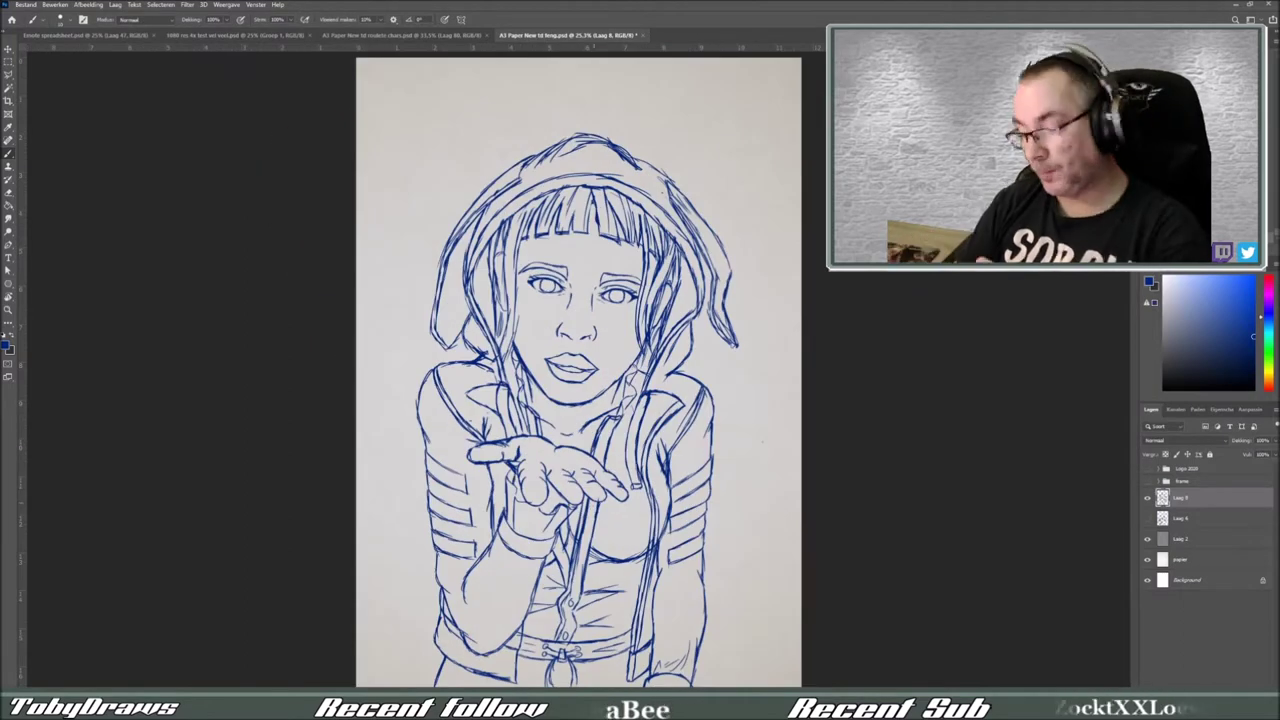
pyautogui.hotkey('ctrl', 's')
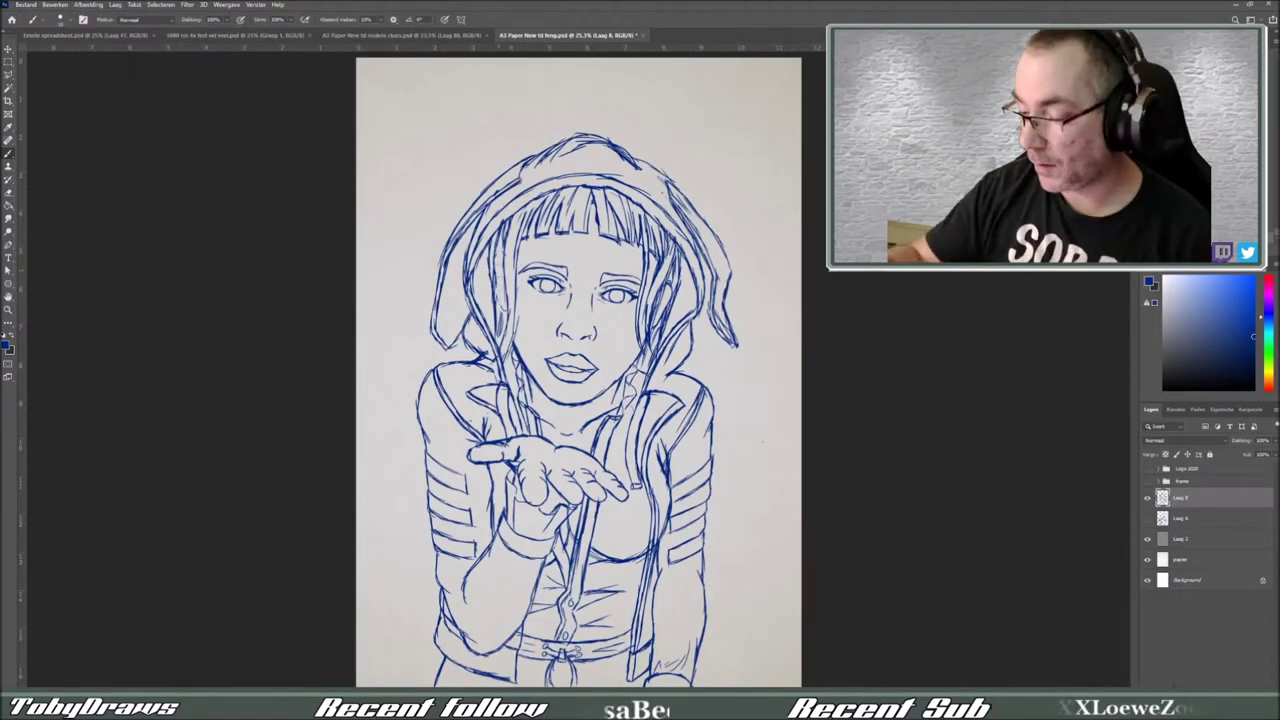
pyautogui.hotkey('ctrl', 'shift', 'Tab')
pyautogui.hotkey('ctrl', 'shift', 'Tab')
pyautogui.hotkey('ctrl', 'shift', 'Tab')
pyautogui.hotkey('ctrl', 'shift', 'Tab')
pyautogui.hotkey('ctrl', 'shift', 'Tab')
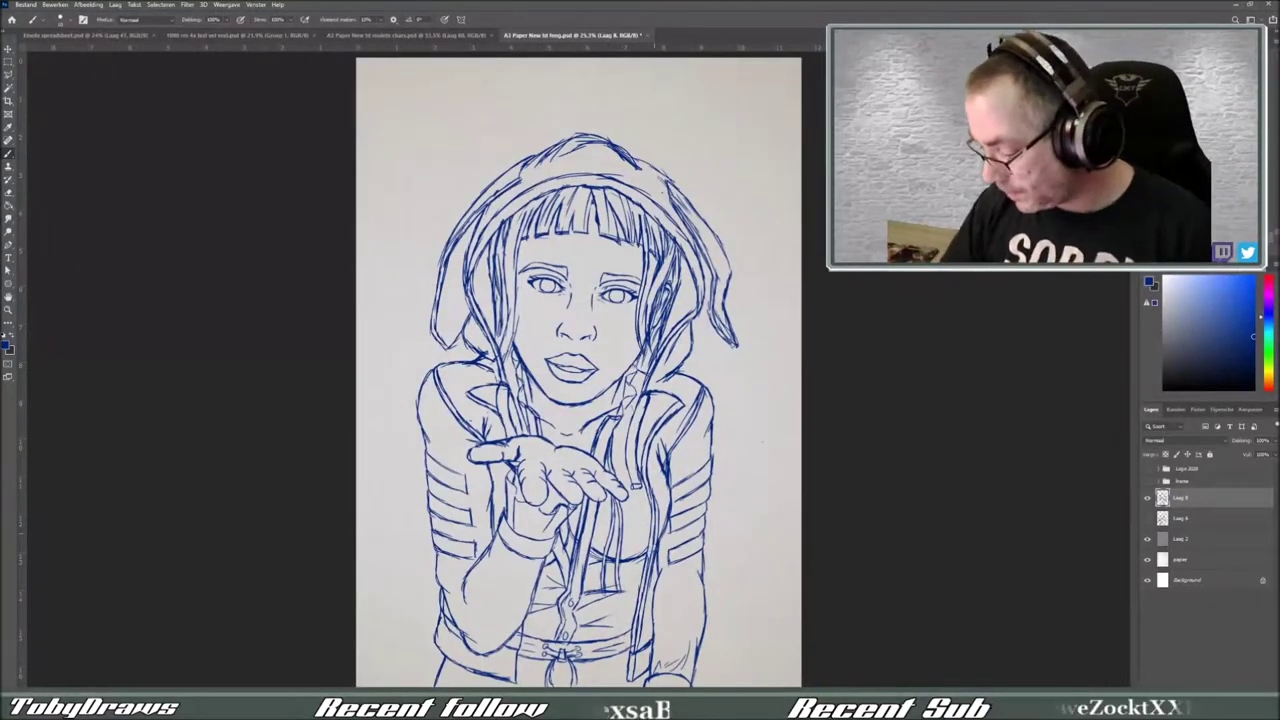
pyautogui.hotkey('ctrl', 'shift', 'alt', 'n')
# Step: In black ink, trace a stroke beside the nose, the hood outline around the face and an inner hair strand
pyautogui.press('d')
pyautogui.scroll(2, 510, 270)
pyautogui.moveTo(627, 386); pyautogui.dragTo(645, 379)
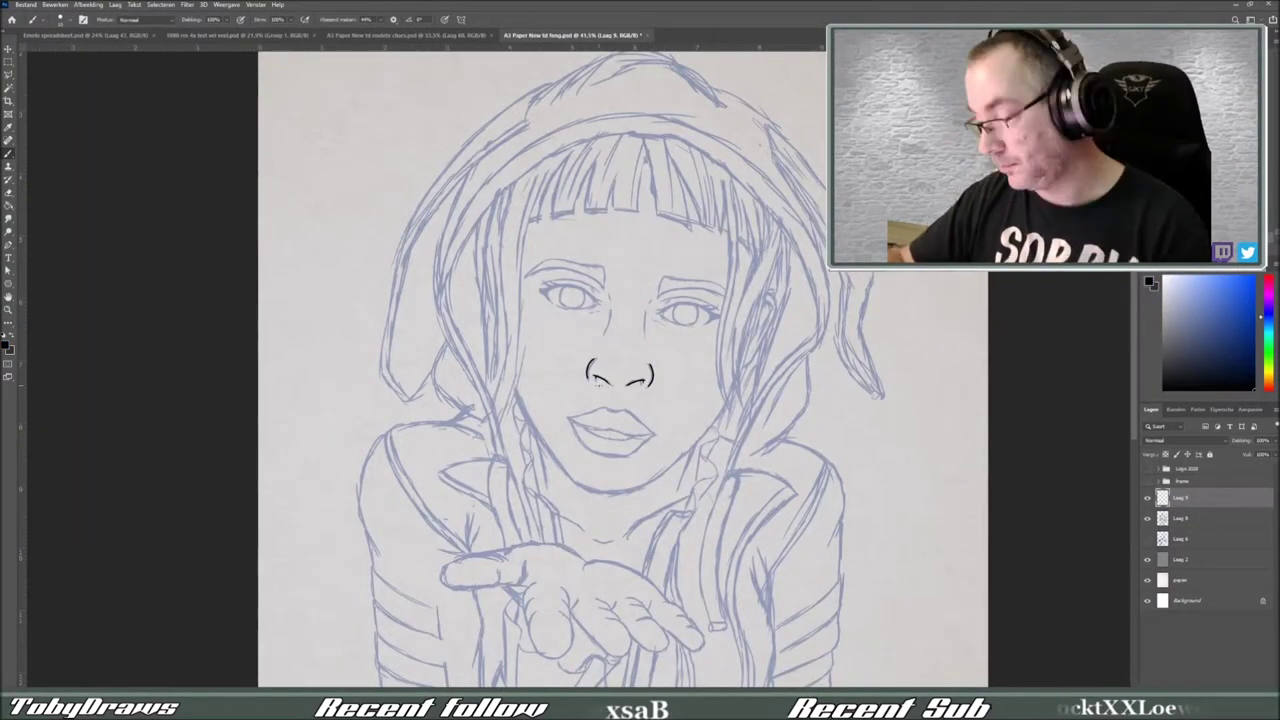
pyautogui.scroll(1, 620, 375)
pyautogui.moveTo(425, 268)
pyautogui.mouseDown()
pyautogui.moveTo(490, 470)
pyautogui.moveTo(745, 483)
pyautogui.mouseUp()
pyautogui.moveTo(497, 176); pyautogui.dragTo(484, 362)
pyautogui.moveTo(526, 148); pyautogui.dragTo(495, 452)
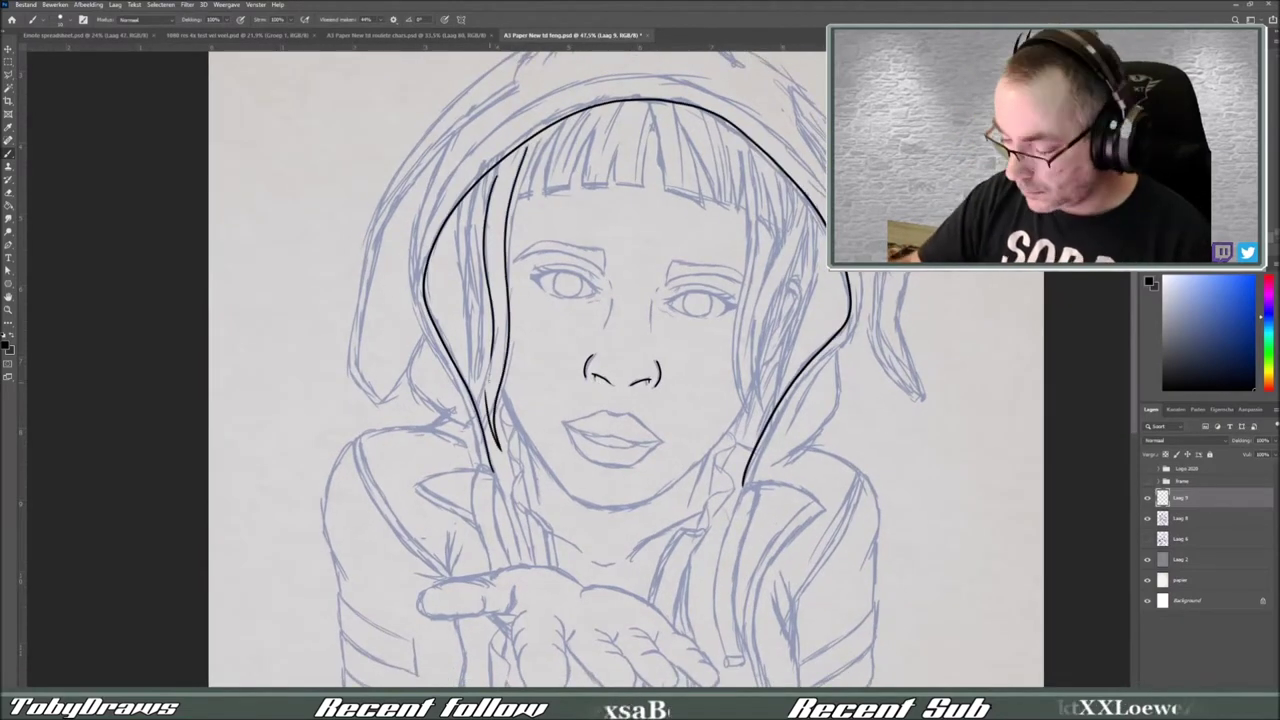
pyautogui.hotkey('ctrl', 'z')
# Step: Ink the fringe strands and the long hair strands down the right side of the face
pyautogui.moveTo(527, 148); pyautogui.dragTo(505, 245)
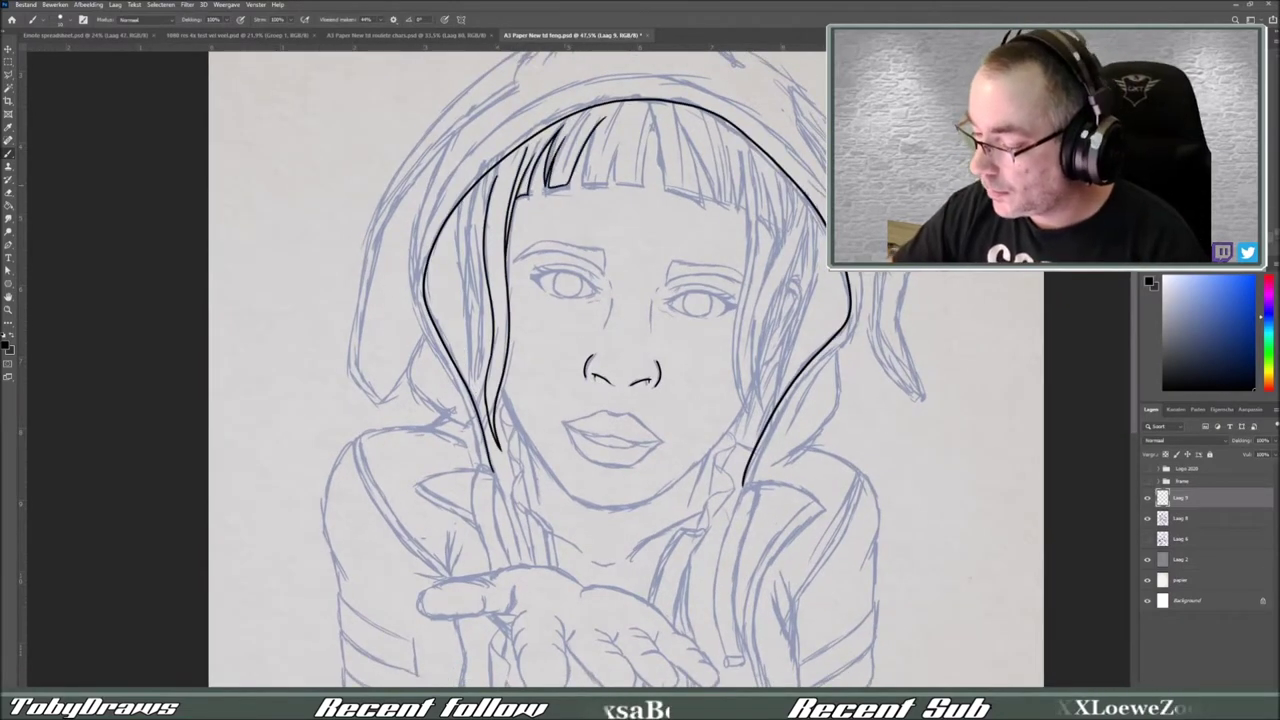
pyautogui.moveTo(648, 110)
pyautogui.mouseDown()
pyautogui.moveTo(664, 186)
pyautogui.moveTo(700, 208)
pyautogui.mouseUp()
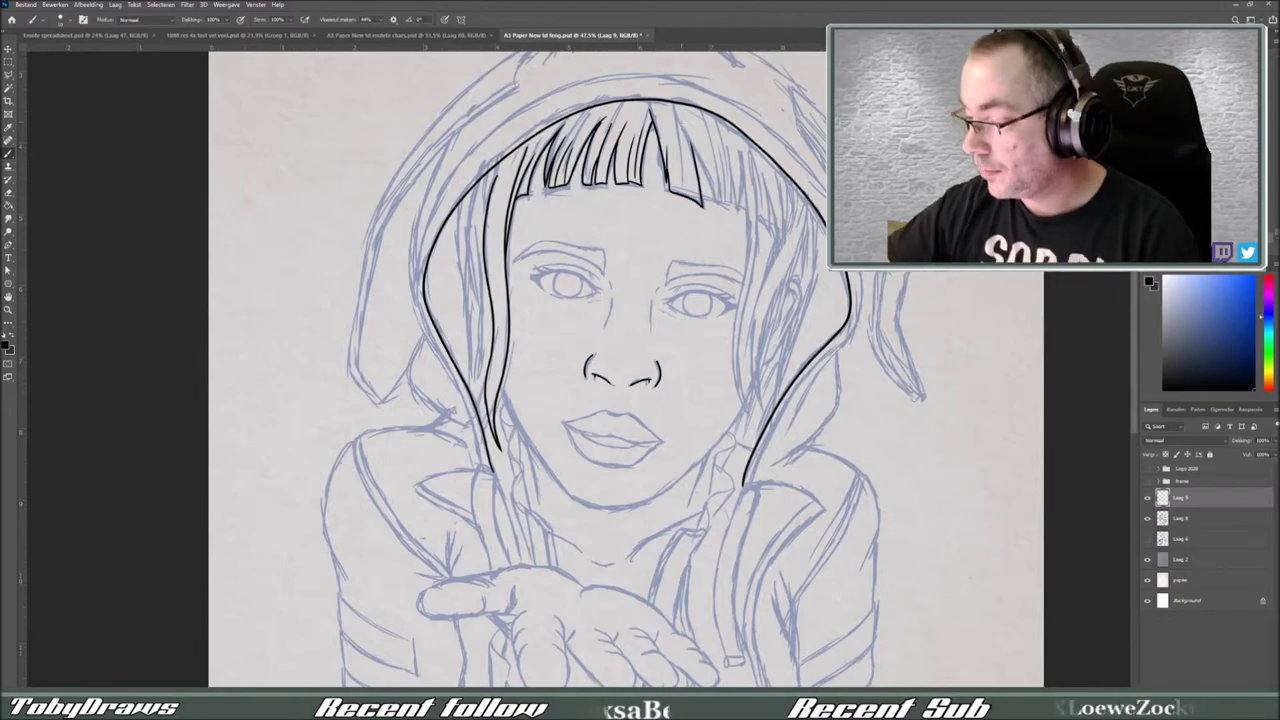
pyautogui.moveTo(690, 112); pyautogui.dragTo(712, 198)
pyautogui.moveTo(735, 155); pyautogui.dragTo(752, 424)
pyautogui.moveTo(770, 200); pyautogui.dragTo(755, 414)
pyautogui.moveTo(792, 234); pyautogui.dragTo(770, 412)
pyautogui.moveTo(792, 262); pyautogui.dragTo(768, 388)
pyautogui.moveTo(768, 330); pyautogui.dragTo(760, 422)
# Step: Fit the page in view, switch to the character sheet and select the pig layer
pyautogui.hotkey('ctrl', '0')
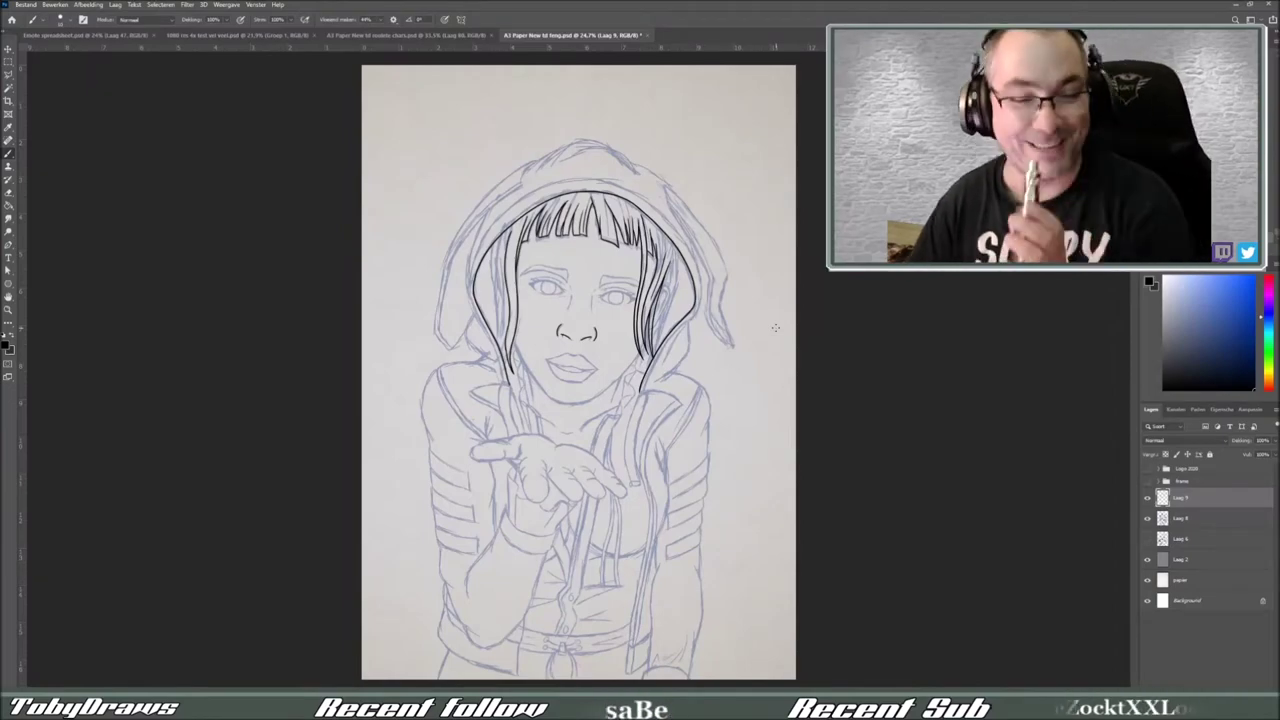
pyautogui.hotkey('ctrl', 'shift', 'Tab')
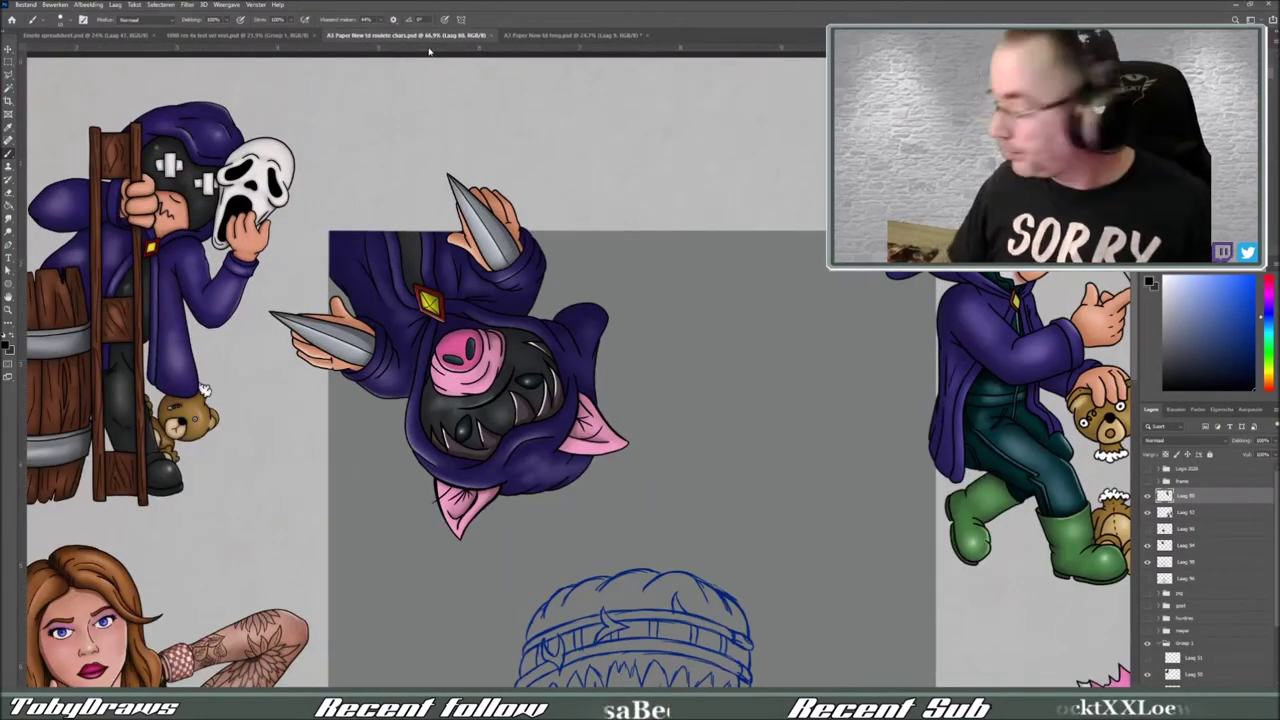
pyautogui.click(1185, 545)
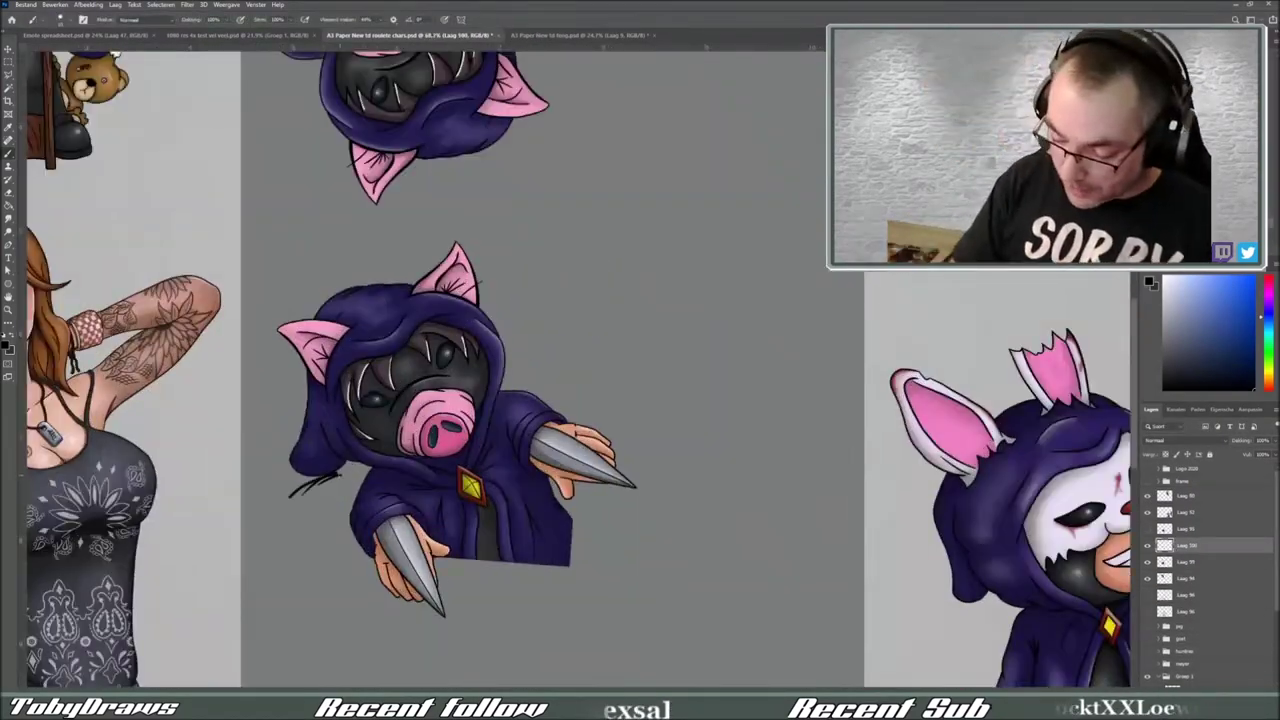
# Step: Scribble test strokes around the pig, its dagger and the HY lettering, then delete them
pyautogui.moveTo(300, 480); pyautogui.dragTo(405, 610)
pyautogui.moveTo(508, 350); pyautogui.dragTo(608, 430)
pyautogui.moveTo(505, 505)
pyautogui.mouseDown()
pyautogui.moveTo(505, 610)
pyautogui.moveTo(555, 580)
pyautogui.mouseUp()
pyautogui.moveTo(625, 380)
pyautogui.mouseDown()
pyautogui.moveTo(762, 310)
pyautogui.moveTo(774, 414)
pyautogui.mouseUp()
pyautogui.moveTo(770, 292); pyautogui.dragTo(796, 396)
pyautogui.press('Delete')
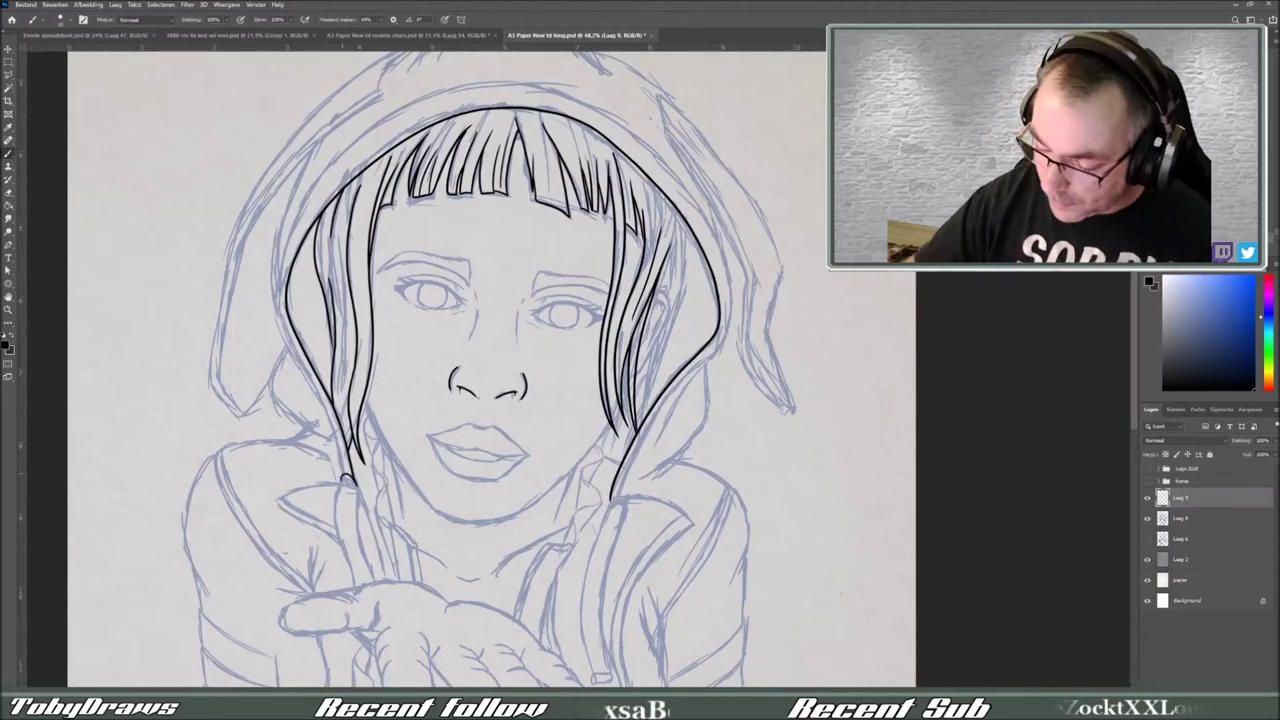
# Step: Ink the hood's outer left, top and right outlines
pyautogui.moveTo(380, 96)
pyautogui.mouseDown()
pyautogui.moveTo(300, 160)
pyautogui.moveTo(245, 410)
pyautogui.mouseUp()
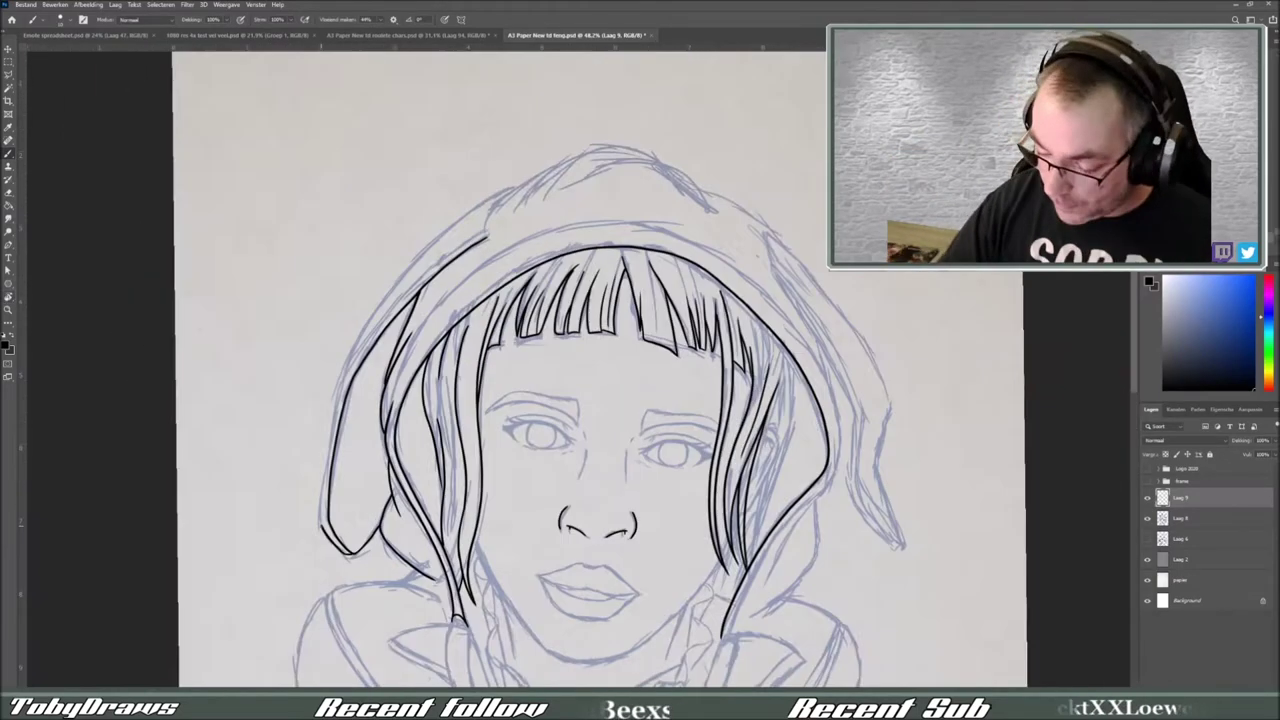
pyautogui.moveTo(342, 392); pyautogui.dragTo(326, 528)
pyautogui.moveTo(515, 188); pyautogui.dragTo(340, 390)
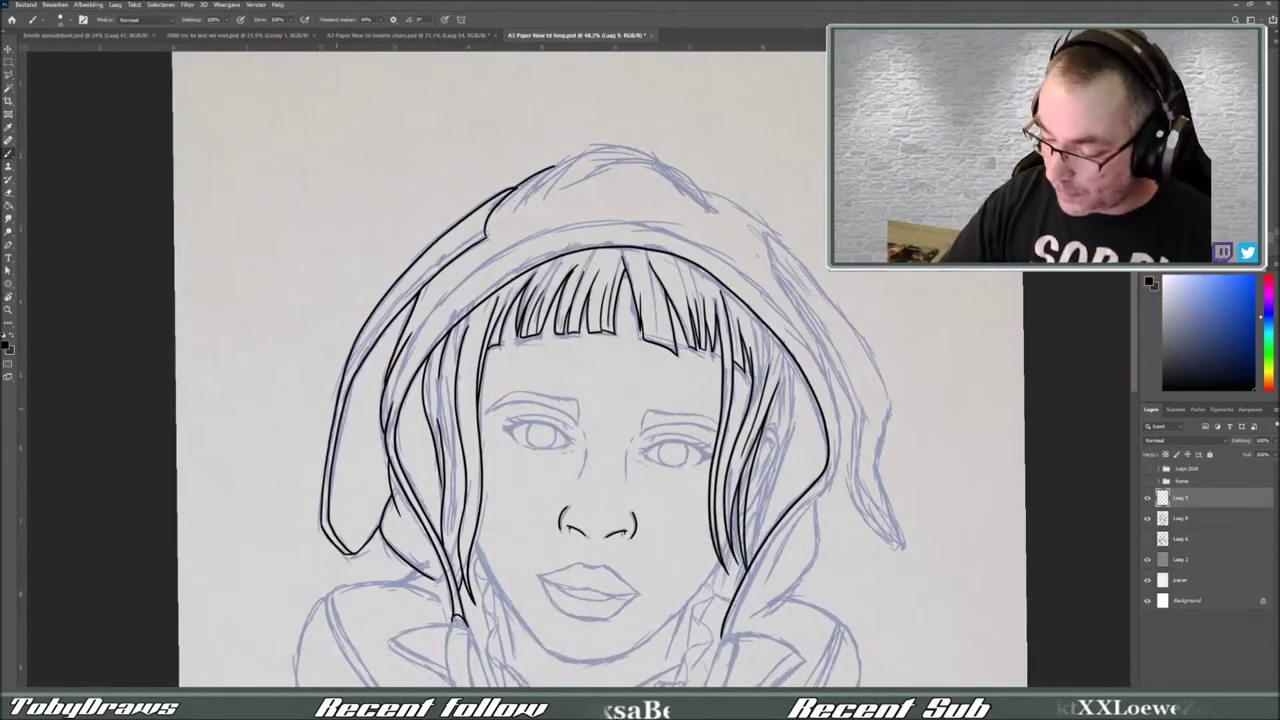
pyautogui.moveTo(486, 232); pyautogui.dragTo(342, 382)
pyautogui.moveTo(555, 165); pyautogui.dragTo(715, 212)
pyautogui.moveTo(600, 400); pyautogui.dragTo(455, 380)
pyautogui.moveTo(620, 215); pyautogui.dragTo(752, 525)
pyautogui.moveTo(624, 245); pyautogui.dragTo(750, 528)
pyautogui.moveTo(600, 380)
pyautogui.mouseDown()
pyautogui.moveTo(640, 420)
pyautogui.moveTo(578, 360)
pyautogui.moveTo(640, 420)
pyautogui.moveTo(580, 360)
pyautogui.moveTo(600, 200)
pyautogui.moveTo(640, 255)
pyautogui.mouseUp()
# Step: Ink the hair strands beside the right ear and the jaw and chin line
pyautogui.moveTo(642, 192); pyautogui.dragTo(656, 214)
pyautogui.moveTo(660, 124)
pyautogui.mouseDown()
pyautogui.moveTo(668, 284)
pyautogui.moveTo(676, 220)
pyautogui.moveTo(628, 318)
pyautogui.moveTo(486, 438)
pyautogui.mouseUp()
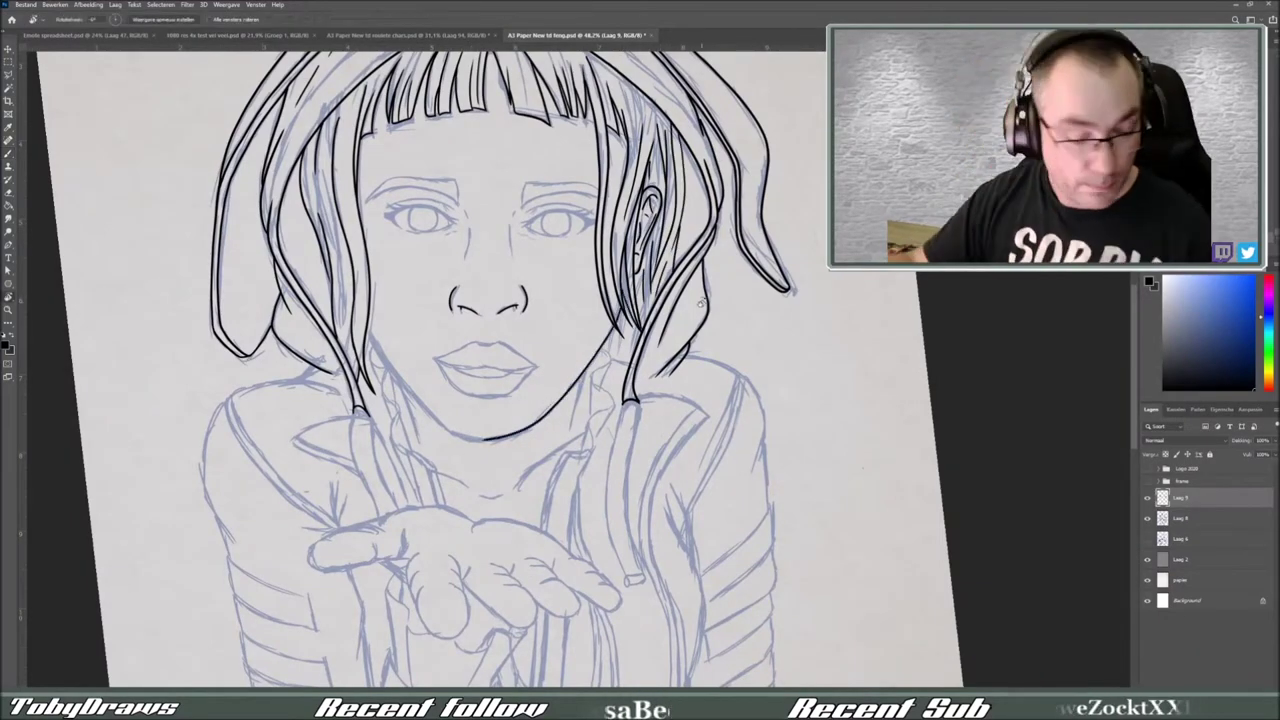
pyautogui.moveTo(578, 360); pyautogui.dragTo(620, 400)
pyautogui.moveTo(374, 322); pyautogui.dragTo(390, 382)
pyautogui.moveTo(398, 362); pyautogui.dragTo(414, 414)
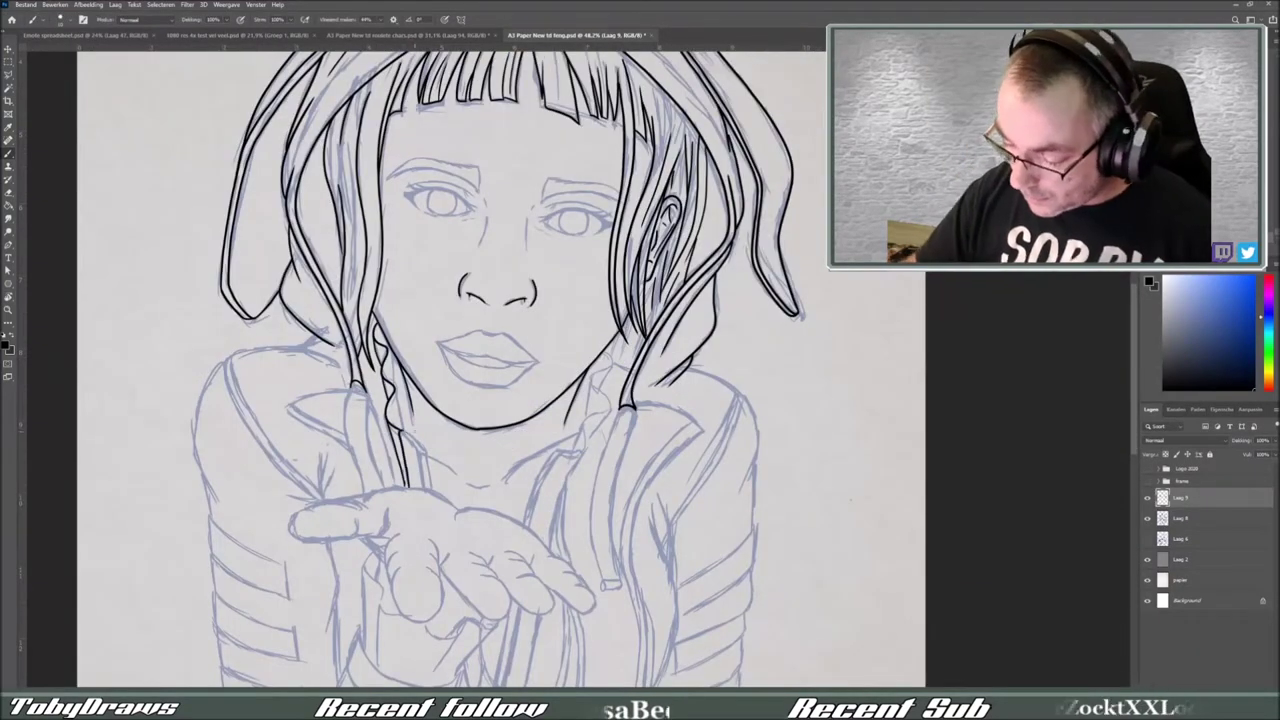
# Step: Draw the braided strand right of the chin and ink the side of the nose
pyautogui.moveTo(398, 396); pyautogui.dragTo(404, 414)
pyautogui.moveTo(578, 396); pyautogui.dragTo(582, 422)
pyautogui.moveTo(610, 355); pyautogui.dragTo(585, 420)
pyautogui.moveTo(606, 380); pyautogui.dragTo(582, 450)
pyautogui.moveTo(610, 366)
pyautogui.mouseDown()
pyautogui.moveTo(598, 390)
pyautogui.moveTo(614, 394)
pyautogui.mouseUp()
pyautogui.moveTo(484, 214); pyautogui.dragTo(482, 248)
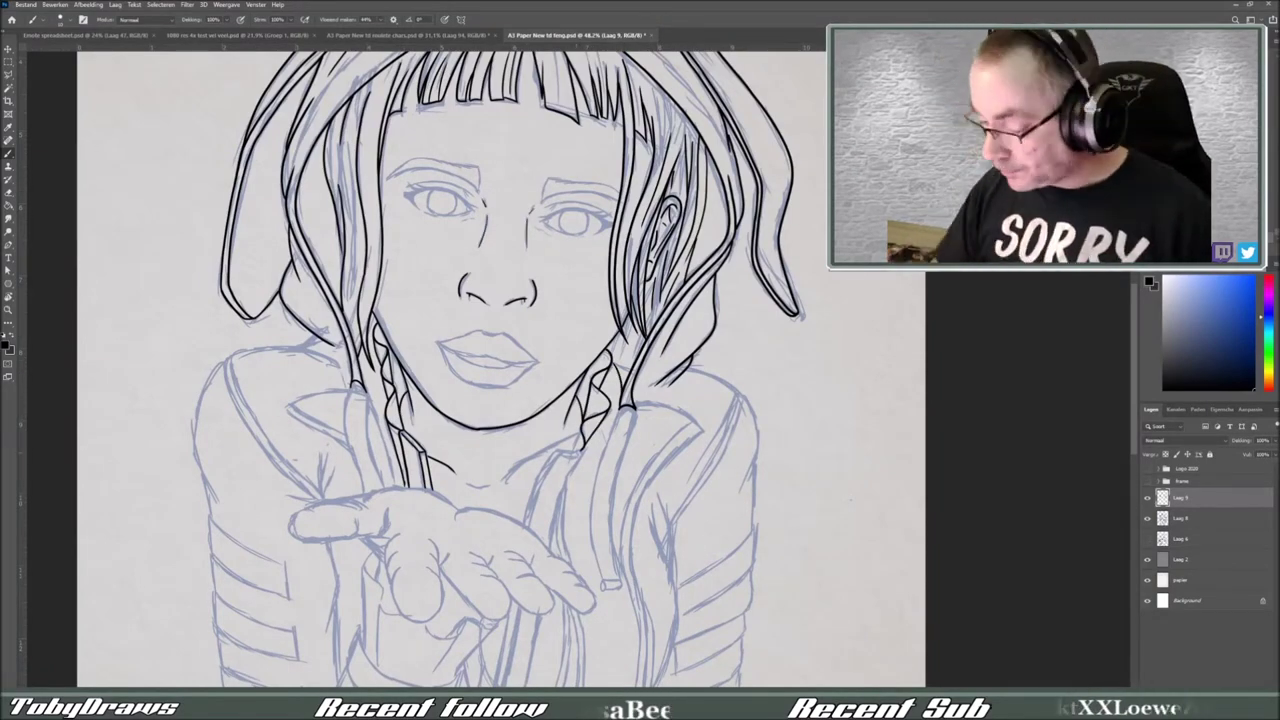
# Step: Ink both shoulder and collar lines and the fingers of the blowing hand
pyautogui.moveTo(322, 456); pyautogui.dragTo(318, 490)
pyautogui.moveTo(238, 366)
pyautogui.mouseDown()
pyautogui.moveTo(322, 496)
pyautogui.moveTo(306, 494)
pyautogui.mouseUp()
pyautogui.moveTo(228, 356); pyautogui.dragTo(206, 510)
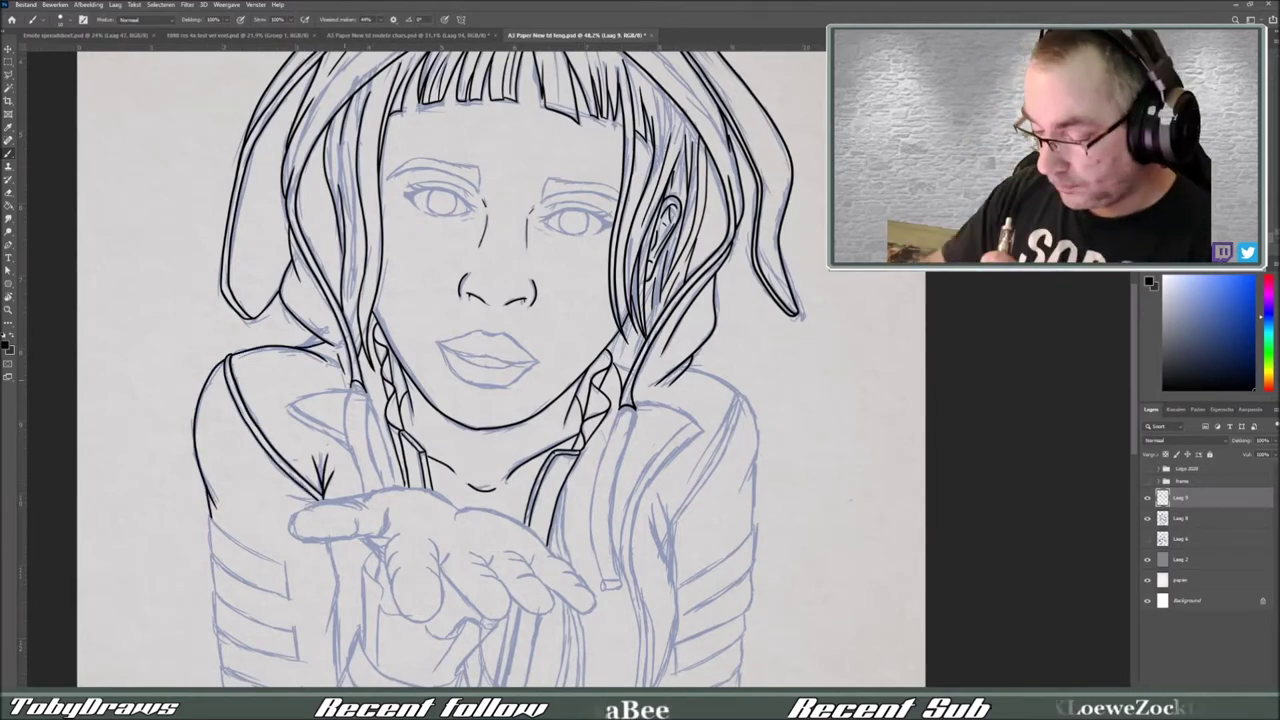
pyautogui.moveTo(738, 393); pyautogui.dragTo(660, 522)
pyautogui.moveTo(666, 486); pyautogui.dragTo(672, 568)
pyautogui.moveTo(742, 400)
pyautogui.mouseDown()
pyautogui.moveTo(676, 518)
pyautogui.moveTo(754, 528)
pyautogui.mouseUp()
pyautogui.scroll(-3, 470, 370)
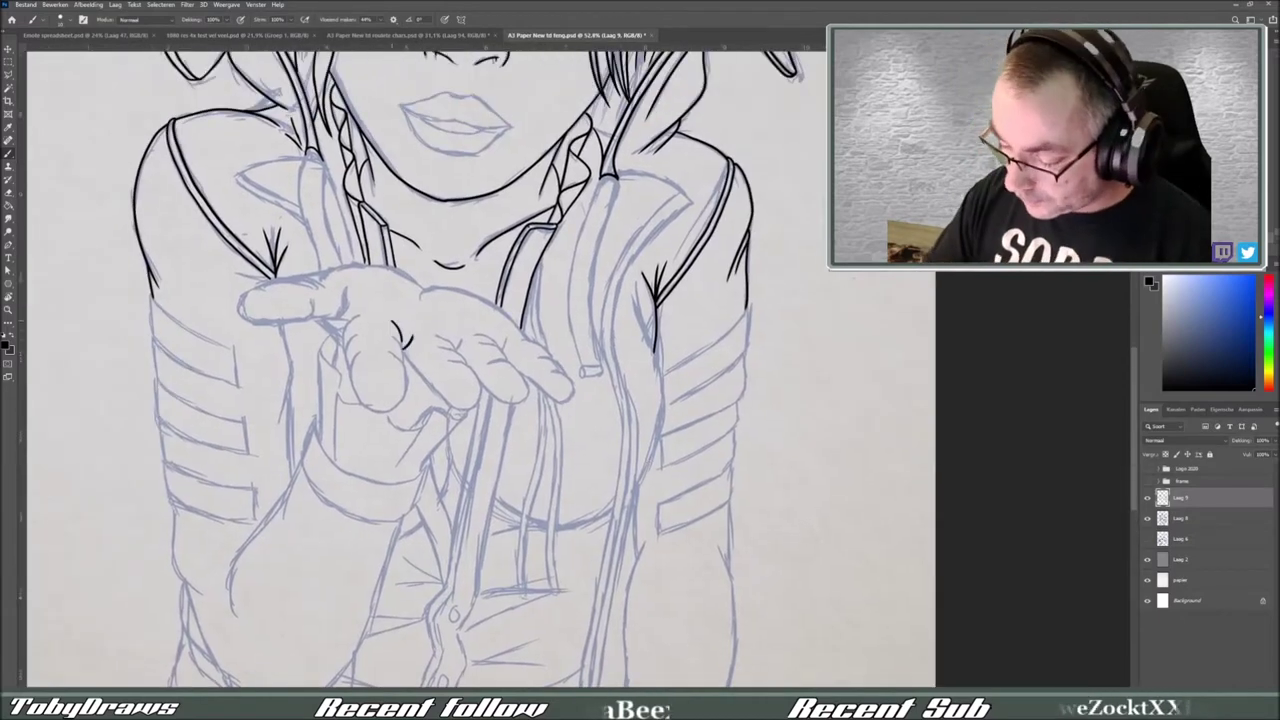
pyautogui.moveTo(358, 400); pyautogui.dragTo(342, 316)
pyautogui.moveTo(406, 348); pyautogui.dragTo(480, 382)
pyautogui.scroll(1, 450, 380)
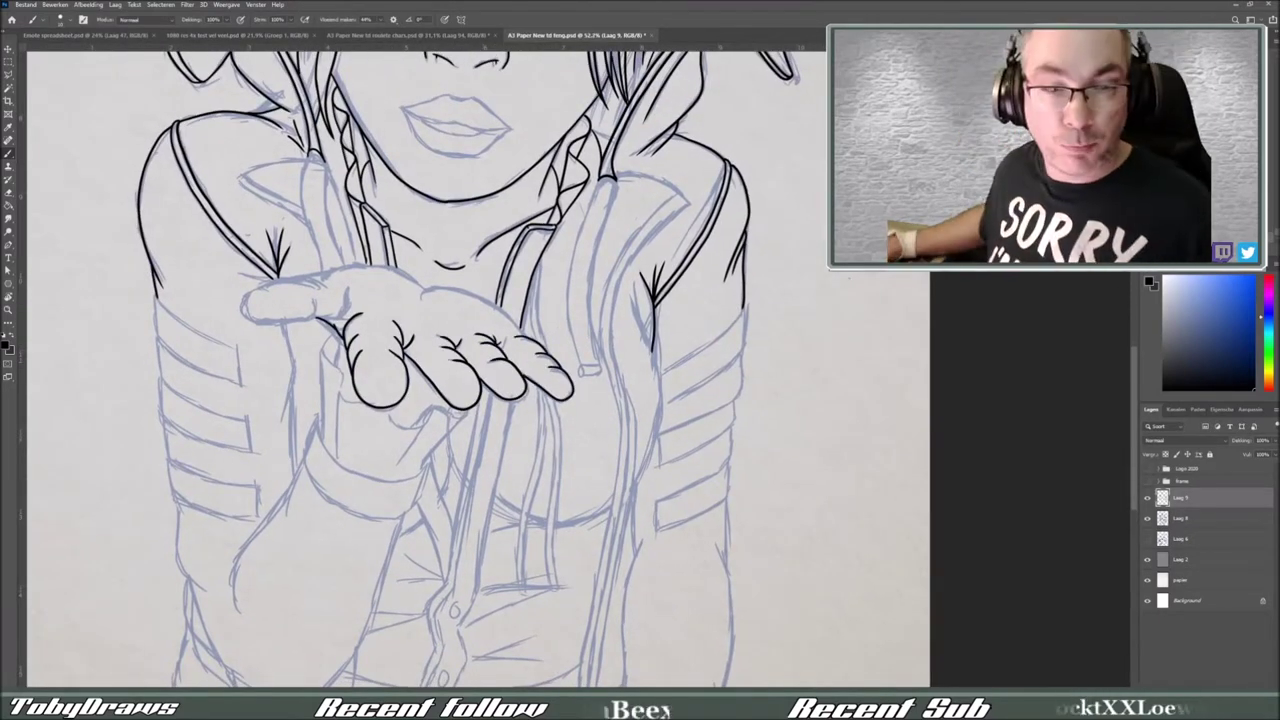
# Step: Ink the braid with its tassel, the hood edge and the long zipper line down the hoodie
pyautogui.moveTo(606, 180); pyautogui.dragTo(588, 368)
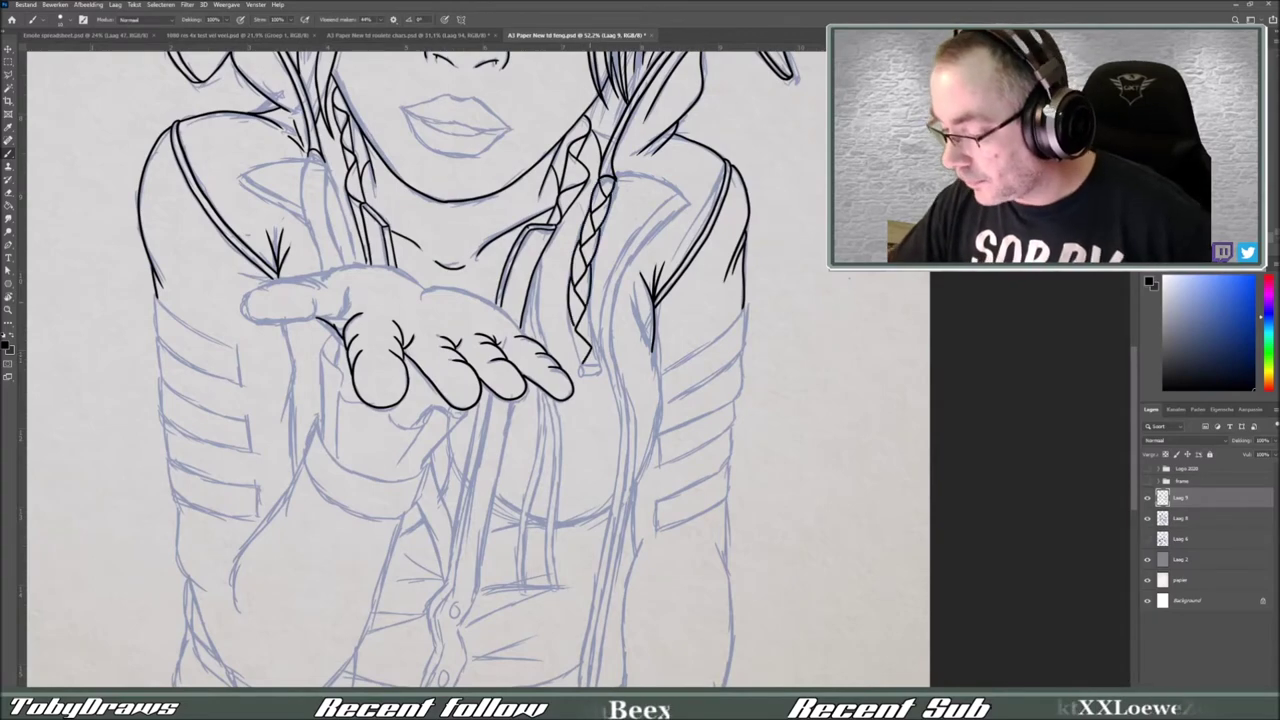
pyautogui.moveTo(594, 378); pyautogui.dragTo(604, 402)
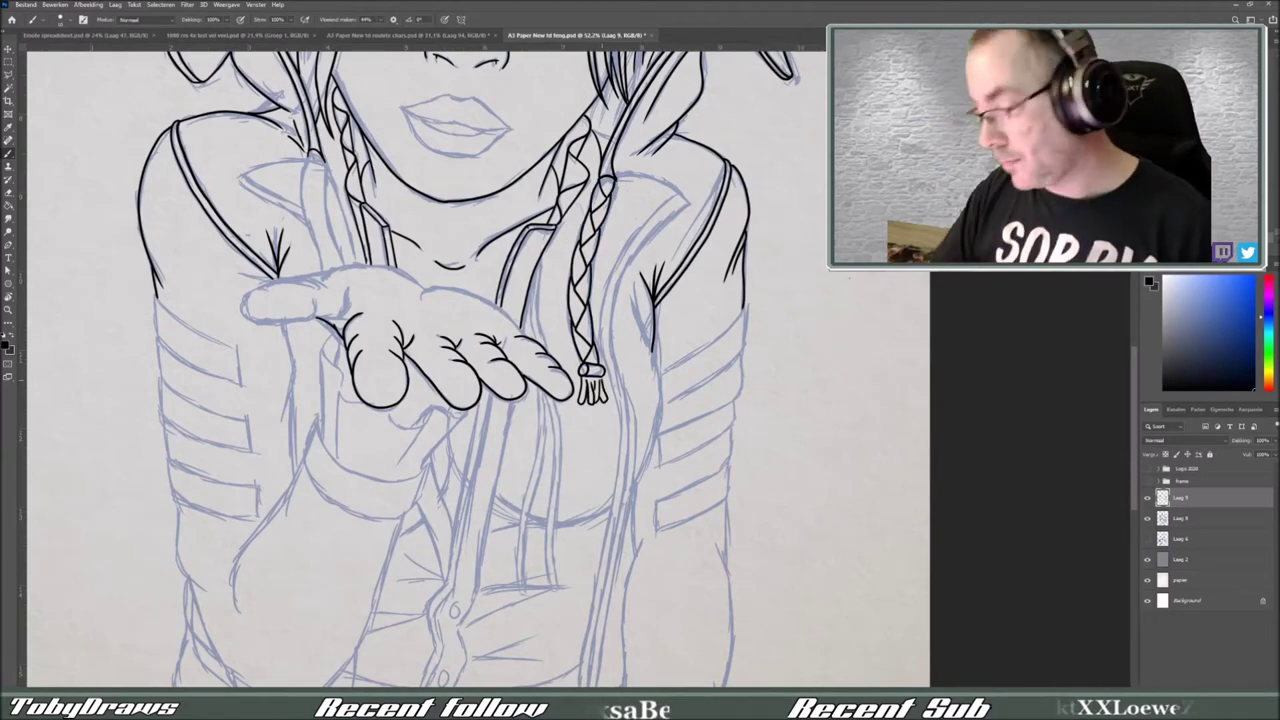
pyautogui.moveTo(622, 252); pyautogui.dragTo(600, 398)
pyautogui.moveTo(690, 196)
pyautogui.mouseDown()
pyautogui.moveTo(622, 252)
pyautogui.moveTo(594, 640)
pyautogui.mouseUp()
pyautogui.scroll(-5, 480, 380)
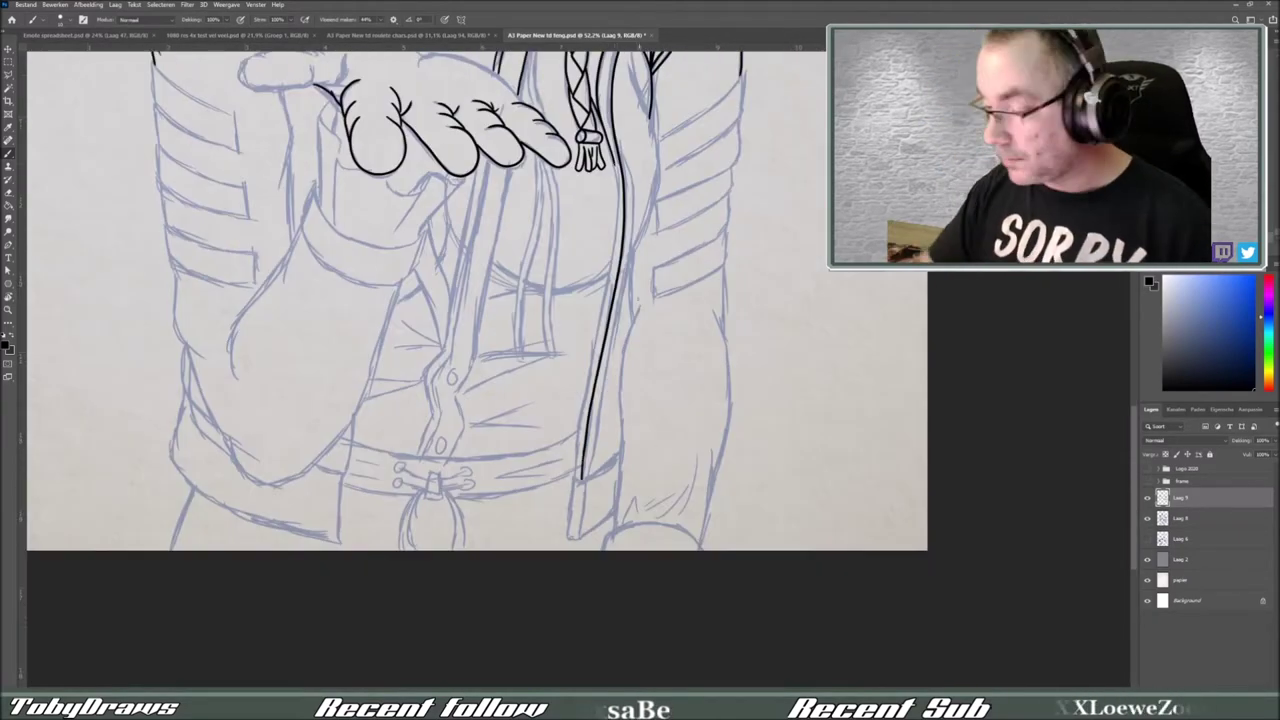
pyautogui.moveTo(616, 165); pyautogui.dragTo(570, 540)
pyautogui.scroll(3, 630, 560)
pyautogui.scroll(1, 630, 560)
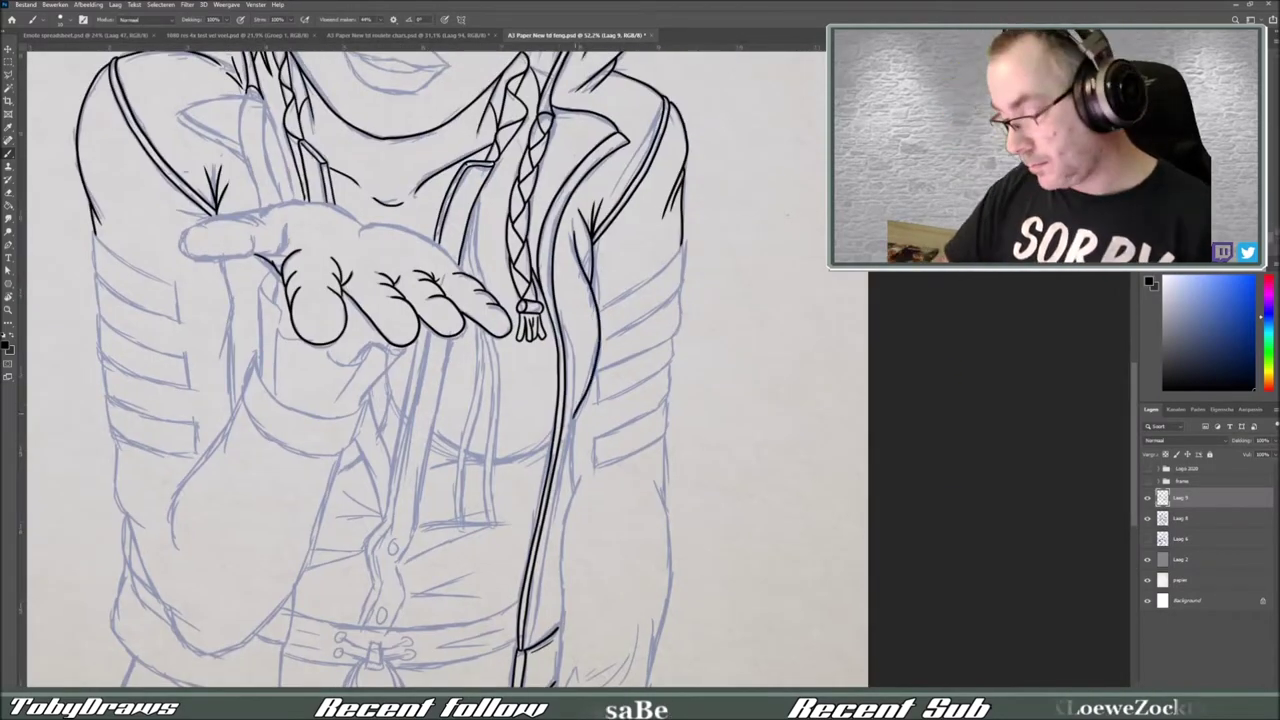
# Step: Ink the band stripes across the right sleeve
pyautogui.moveTo(684, 256); pyautogui.dragTo(598, 306)
pyautogui.moveTo(680, 328)
pyautogui.mouseDown()
pyautogui.moveTo(600, 370)
pyautogui.moveTo(596, 404)
pyautogui.mouseUp()
pyautogui.moveTo(670, 430); pyautogui.dragTo(594, 468)
pyautogui.hotkey('ctrl', '0')
pyautogui.scroll(3, 500, 400)
pyautogui.moveTo(600, 300)
pyautogui.mouseDown()
pyautogui.moveTo(520, 420)
pyautogui.moveTo(600, 300)
pyautogui.mouseUp()
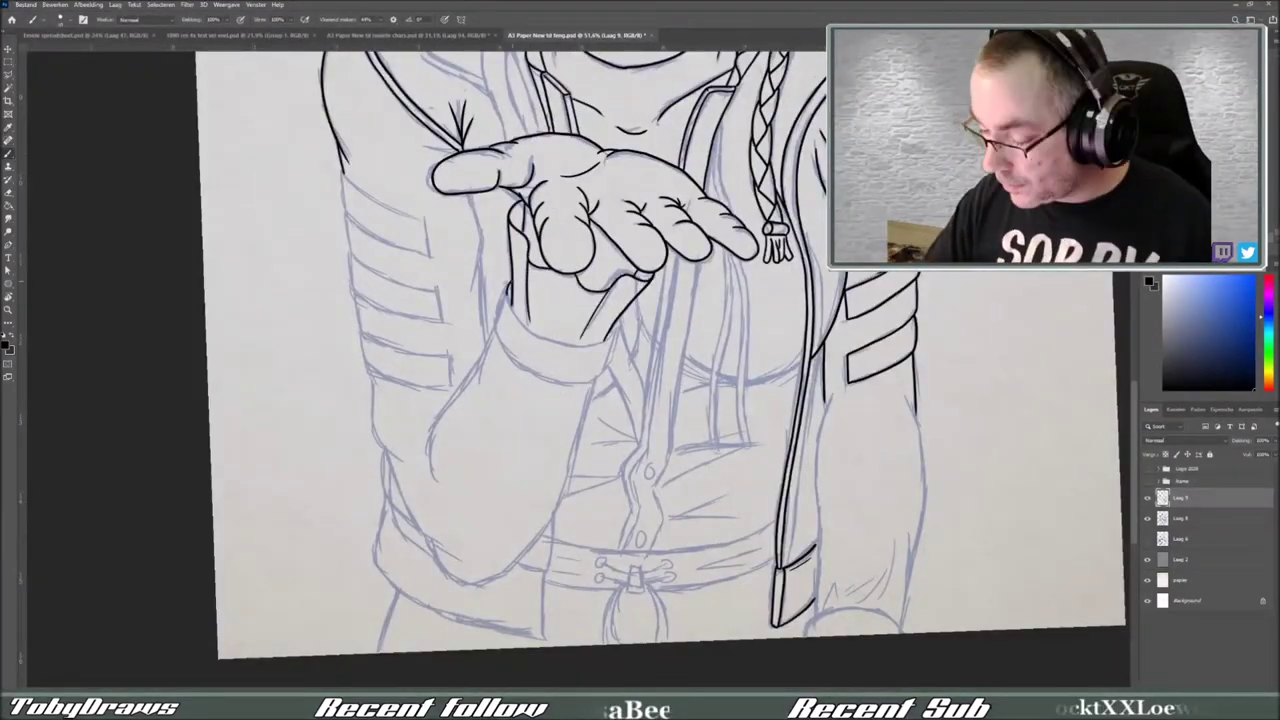
# Step: Ink the sleeve cuff and wrist and extend the forearm edges down to the elbow
pyautogui.moveTo(510, 300); pyautogui.dragTo(560, 340)
pyautogui.moveTo(600, 400); pyautogui.dragTo(500, 250)
pyautogui.moveTo(420, 240); pyautogui.dragTo(430, 340)
pyautogui.moveTo(500, 250); pyautogui.dragTo(592, 360)
pyautogui.moveTo(450, 340); pyautogui.dragTo(434, 495)
pyautogui.moveTo(566, 366); pyautogui.dragTo(488, 590)
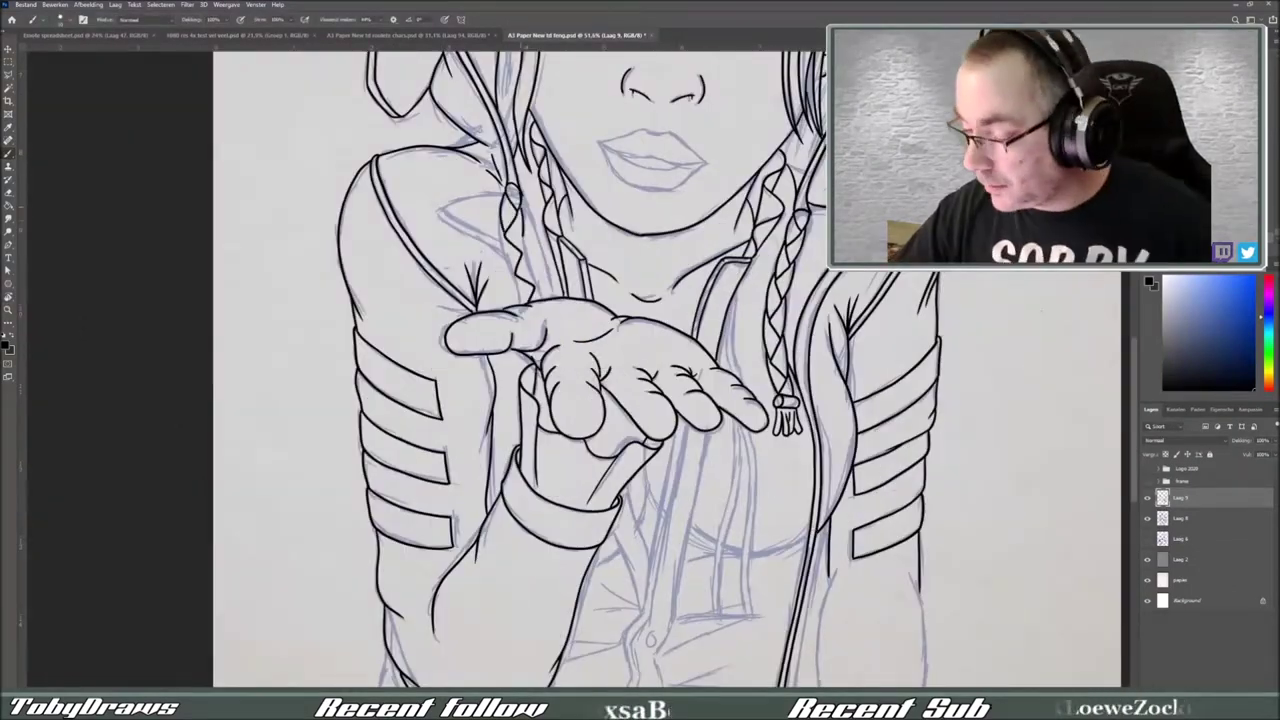
# Step: Ink the outline of the right arm beside the lower torso
pyautogui.hotkey('ctrl', '0')
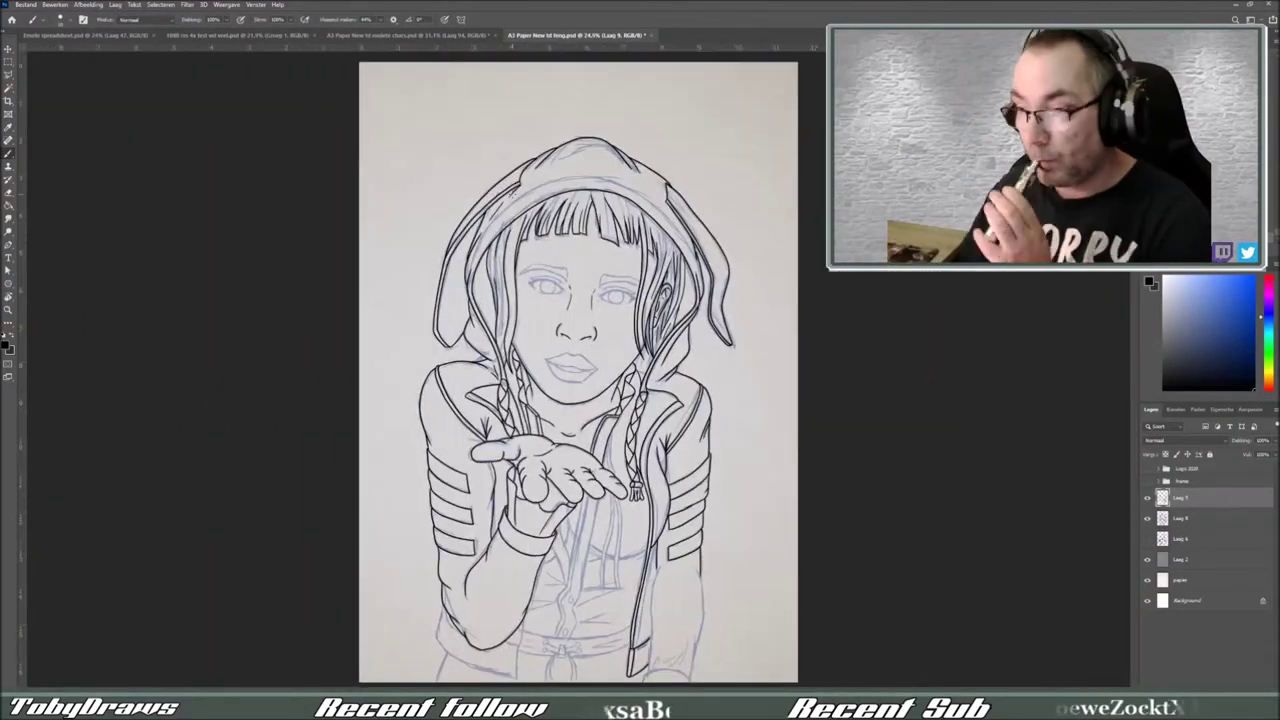
pyautogui.scroll(3, 470, 364)
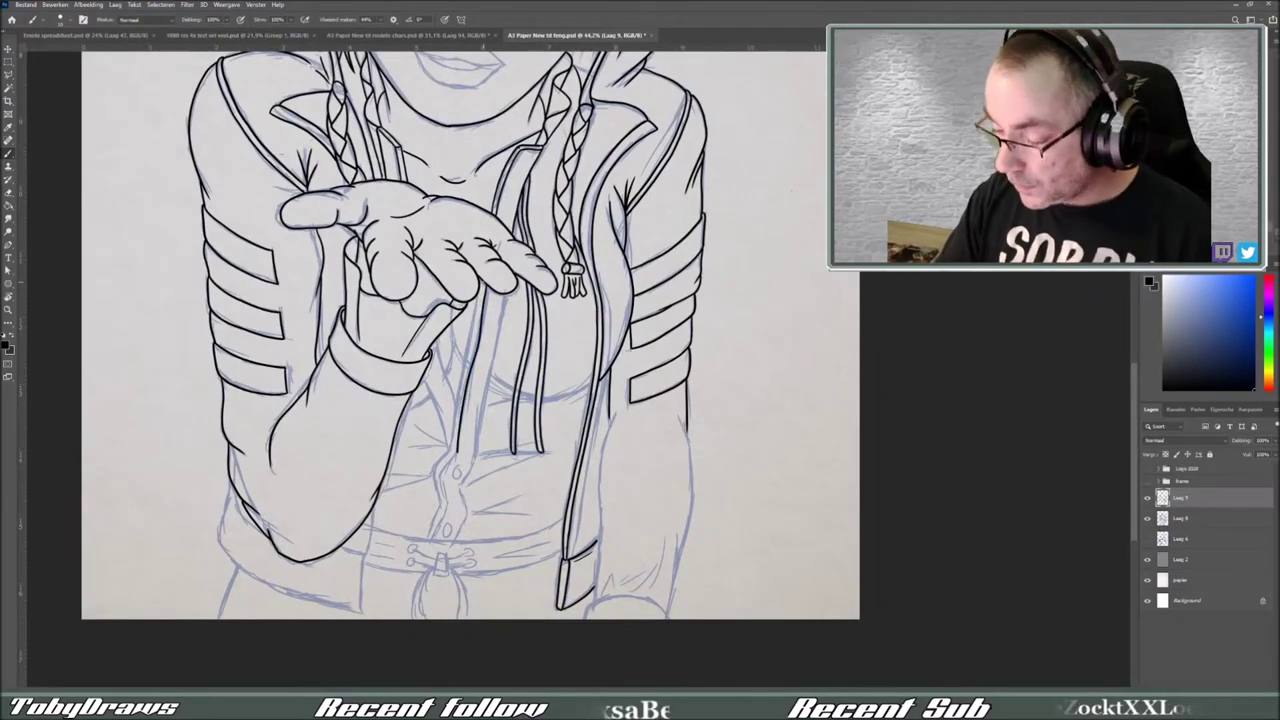
pyautogui.scroll(2, 437, 489)
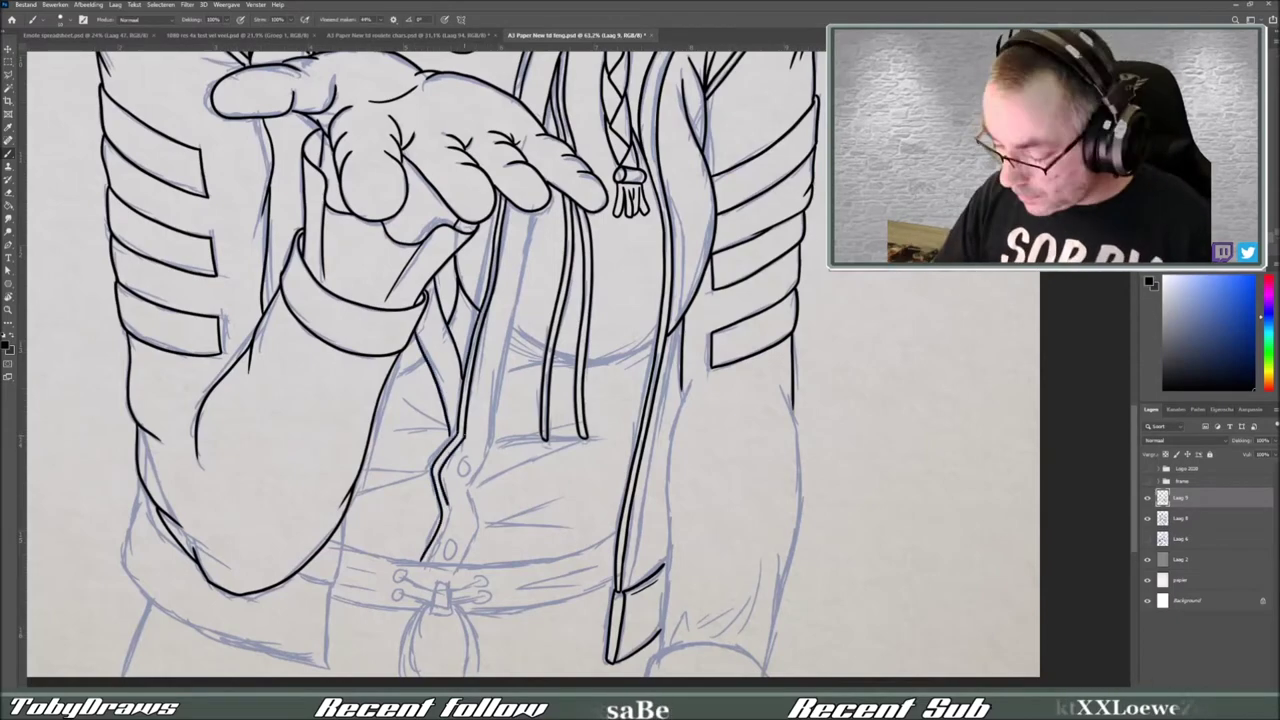
pyautogui.moveTo(520, 360); pyautogui.dragTo(472, 388)
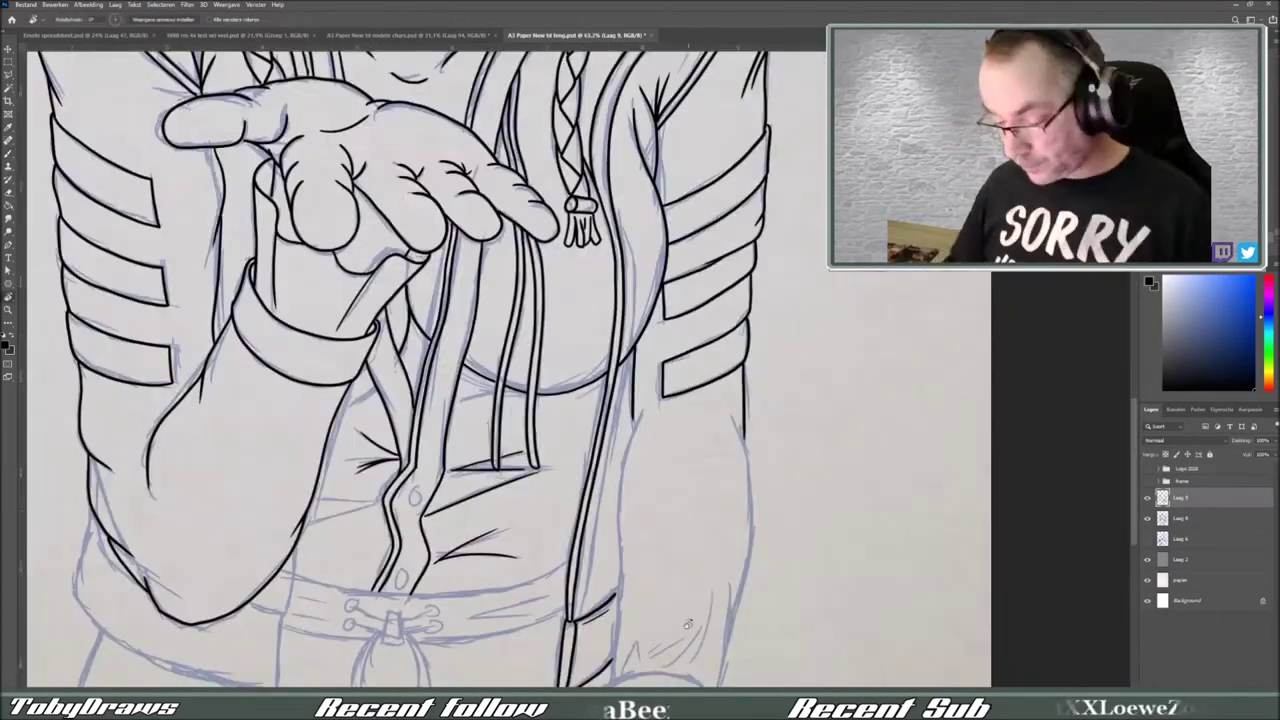
pyautogui.moveTo(500, 400); pyautogui.dragTo(505, 290)
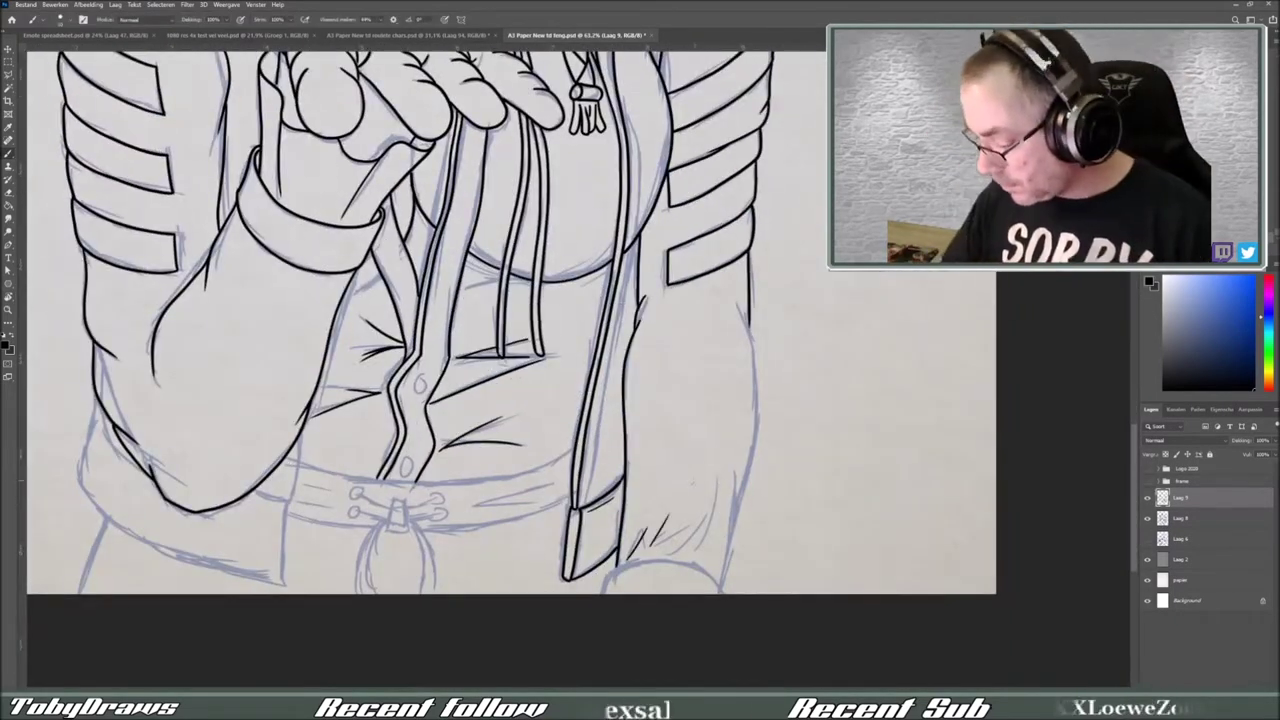
pyautogui.moveTo(755, 302); pyautogui.dragTo(748, 436)
pyautogui.moveTo(726, 448); pyautogui.dragTo(694, 484)
pyautogui.moveTo(500, 400); pyautogui.dragTo(515, 315)
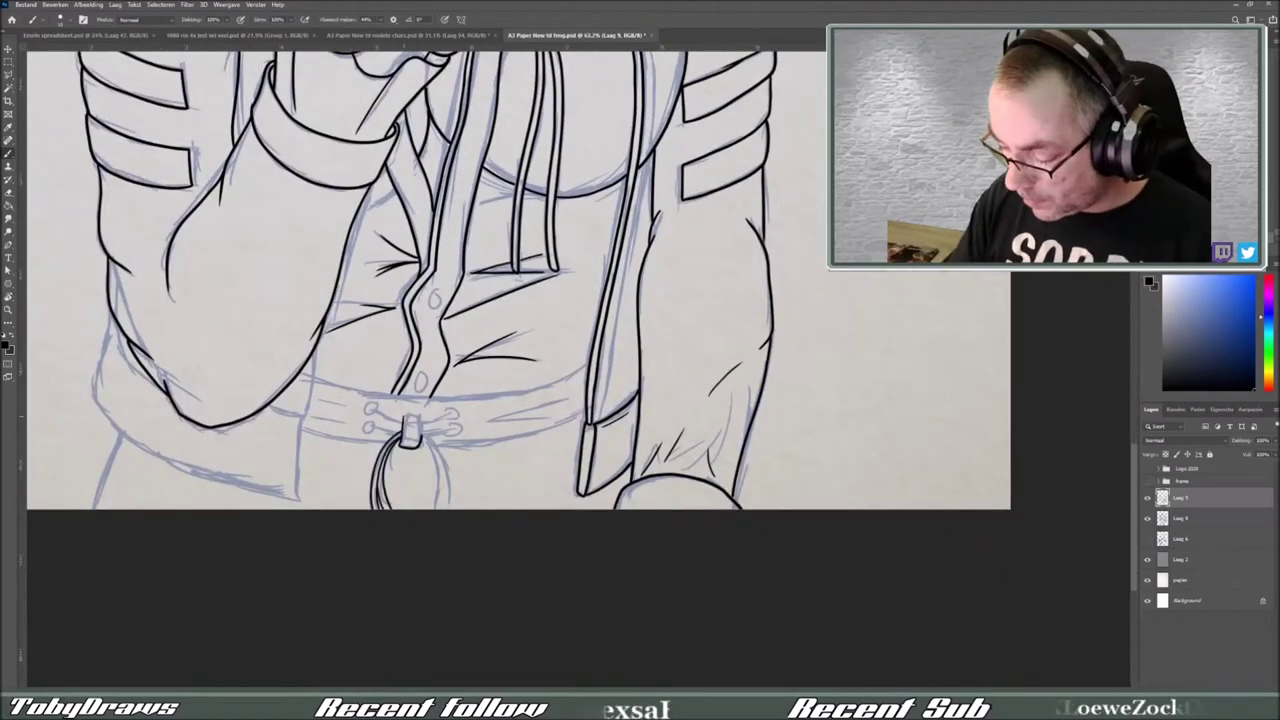
# Step: Rotate and pan around the hand, braid and belt, then fit the whole drawing in view
pyautogui.moveTo(520, 360); pyautogui.dragTo(470, 300)
pyautogui.moveTo(520, 360)
pyautogui.mouseDown()
pyautogui.moveTo(560, 300)
pyautogui.moveTo(600, 380)
pyautogui.moveTo(520, 400)
pyautogui.moveTo(600, 300)
pyautogui.moveTo(640, 380)
pyautogui.mouseUp()
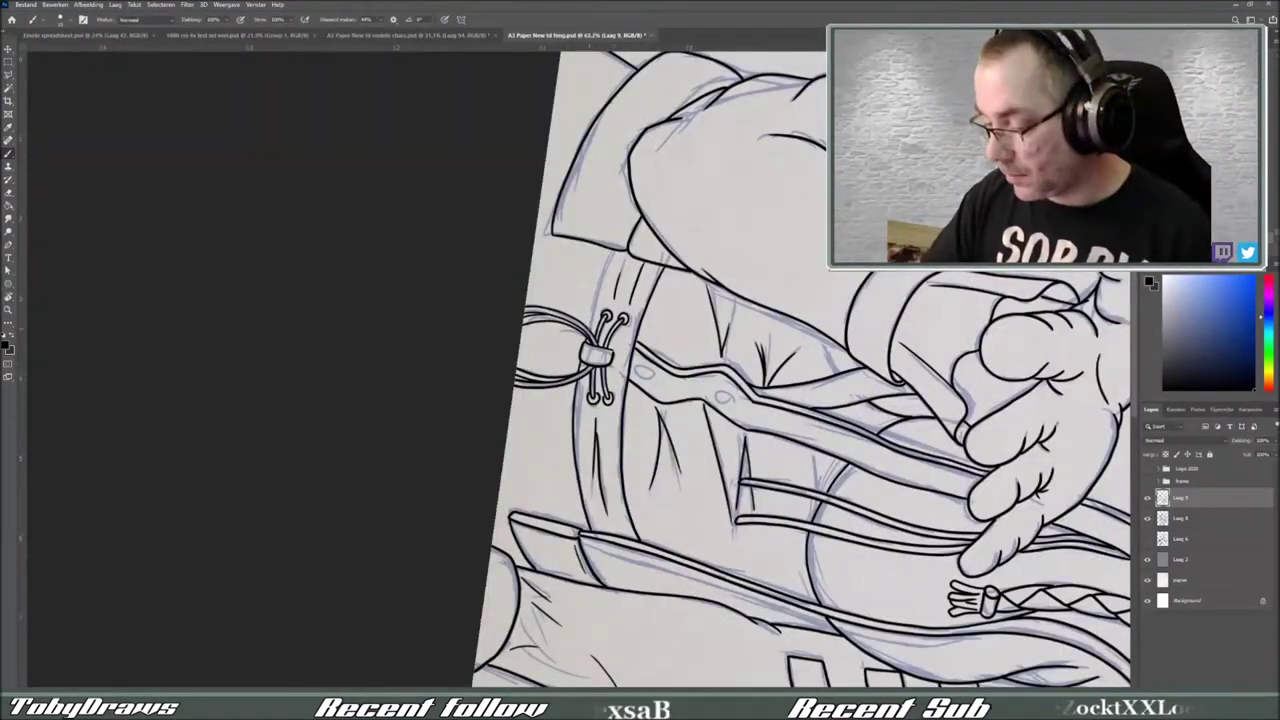
pyautogui.press('Escape')
pyautogui.moveTo(600, 300); pyautogui.dragTo(525, 510)
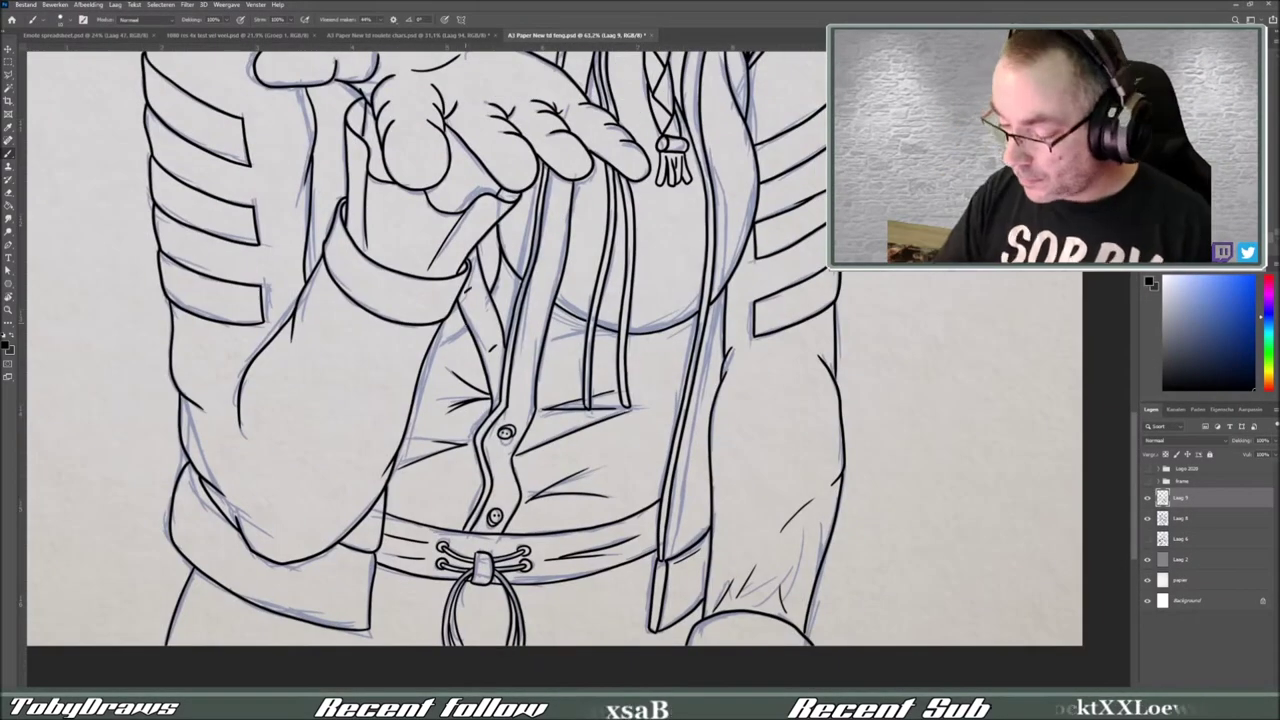
pyautogui.scroll(1, 505, 270)
pyautogui.moveTo(577, 57); pyautogui.dragTo(505, 327)
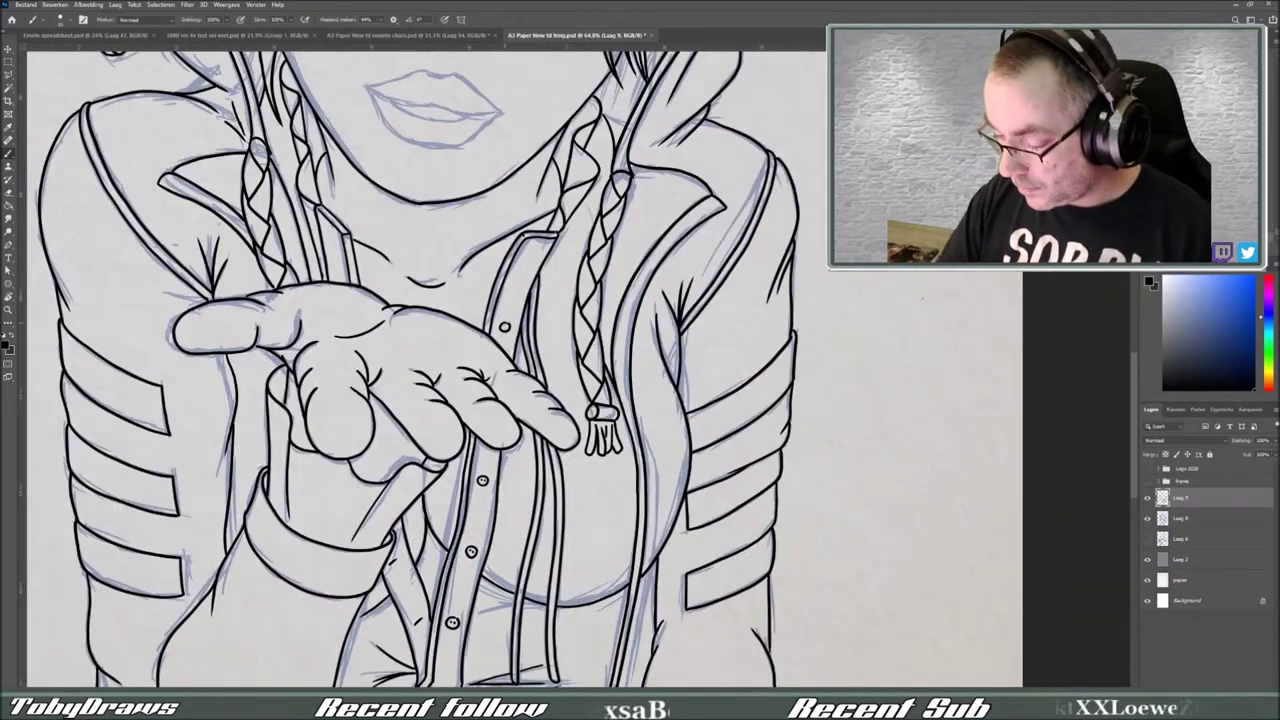
pyautogui.hotkey('ctrl', '0')
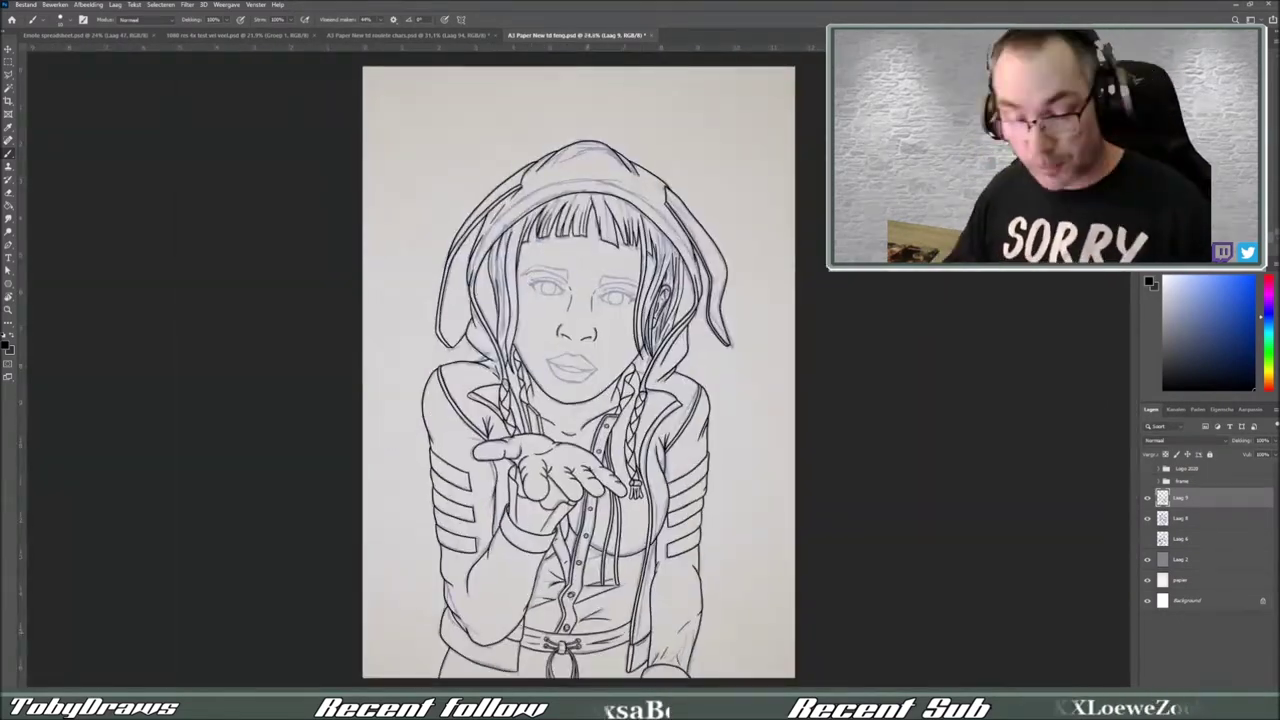
# Step: Rotate the canvas view to suit the eye and ink black lashes on the left eye
pyautogui.scroll(4, 560, 300)
pyautogui.press('r')
pyautogui.moveTo(640, 400)
pyautogui.mouseDown()
pyautogui.moveTo(560, 560)
pyautogui.moveTo(688, 507)
pyautogui.mouseUp()
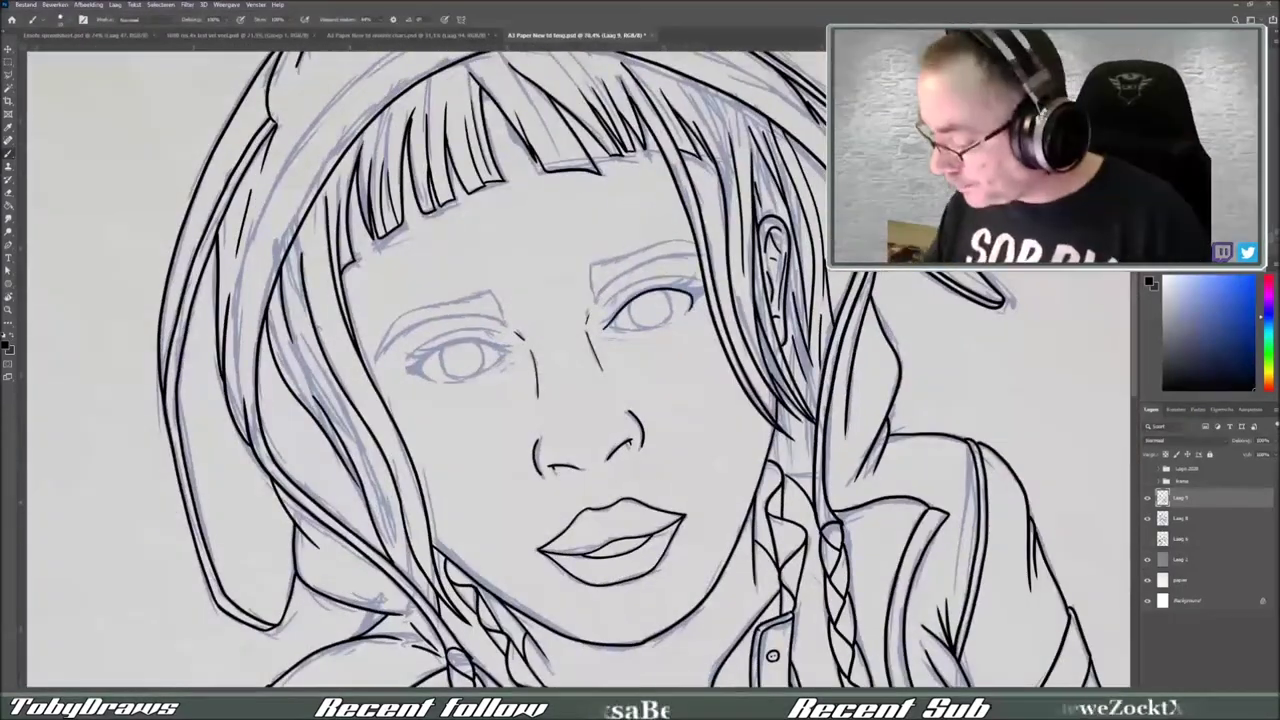
pyautogui.moveTo(688, 507); pyautogui.dragTo(752, 478)
pyautogui.press('b')
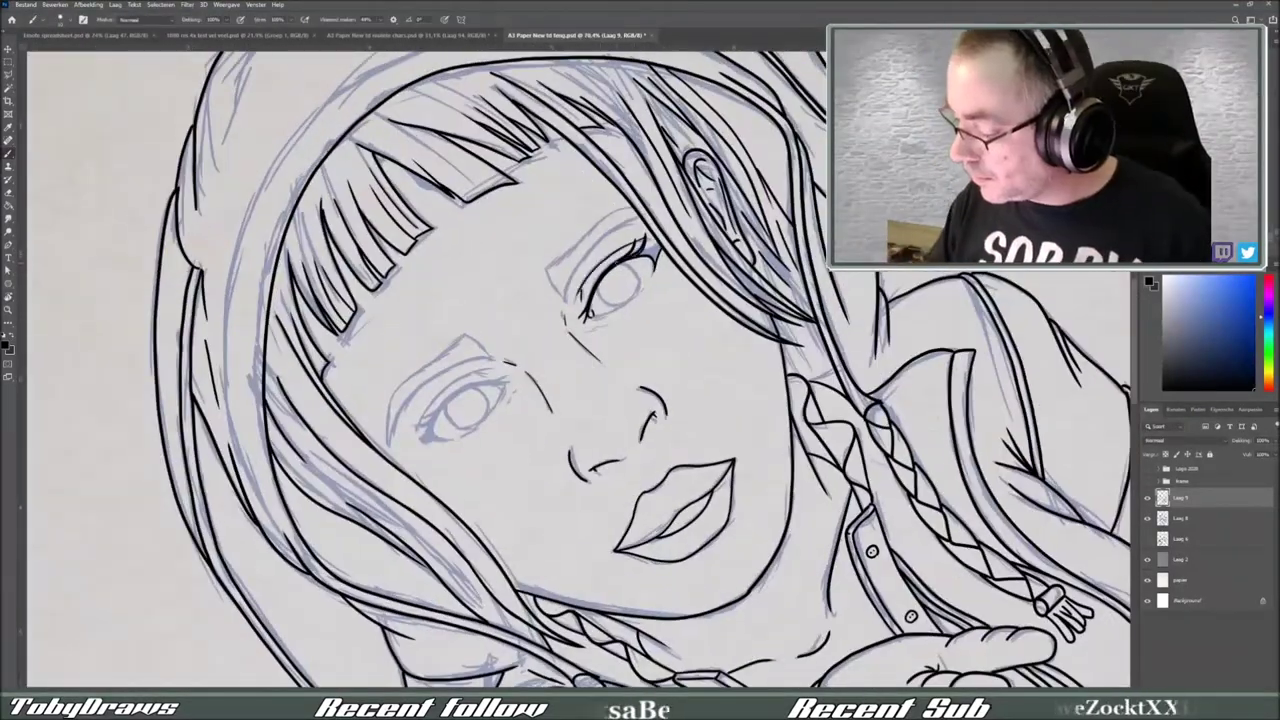
pyautogui.press('r')
pyautogui.press('Escape')
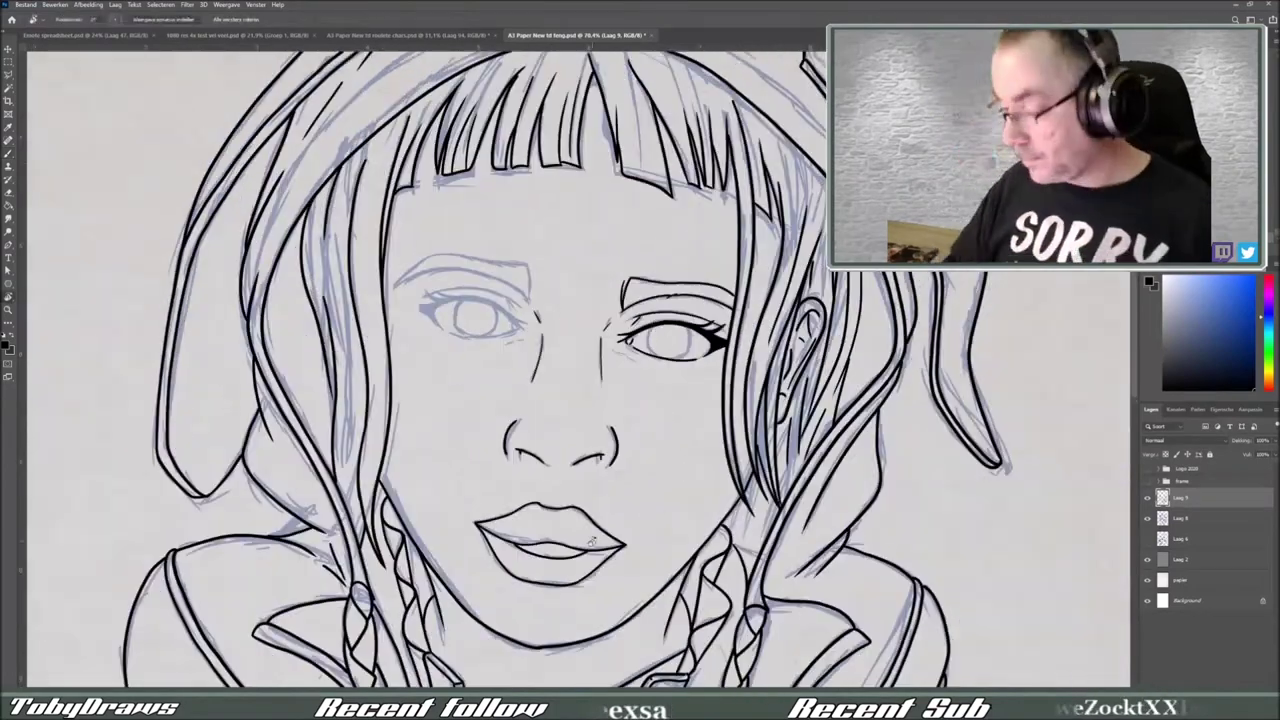
pyautogui.press('l')
pyautogui.press('r')
pyautogui.moveTo(617, 285); pyautogui.dragTo(560, 340)
# Step: Reset the view rotation and fit the whole inked drawing on screen to inspect it
pyautogui.press('b')
pyautogui.press('r')
pyautogui.press('Escape')
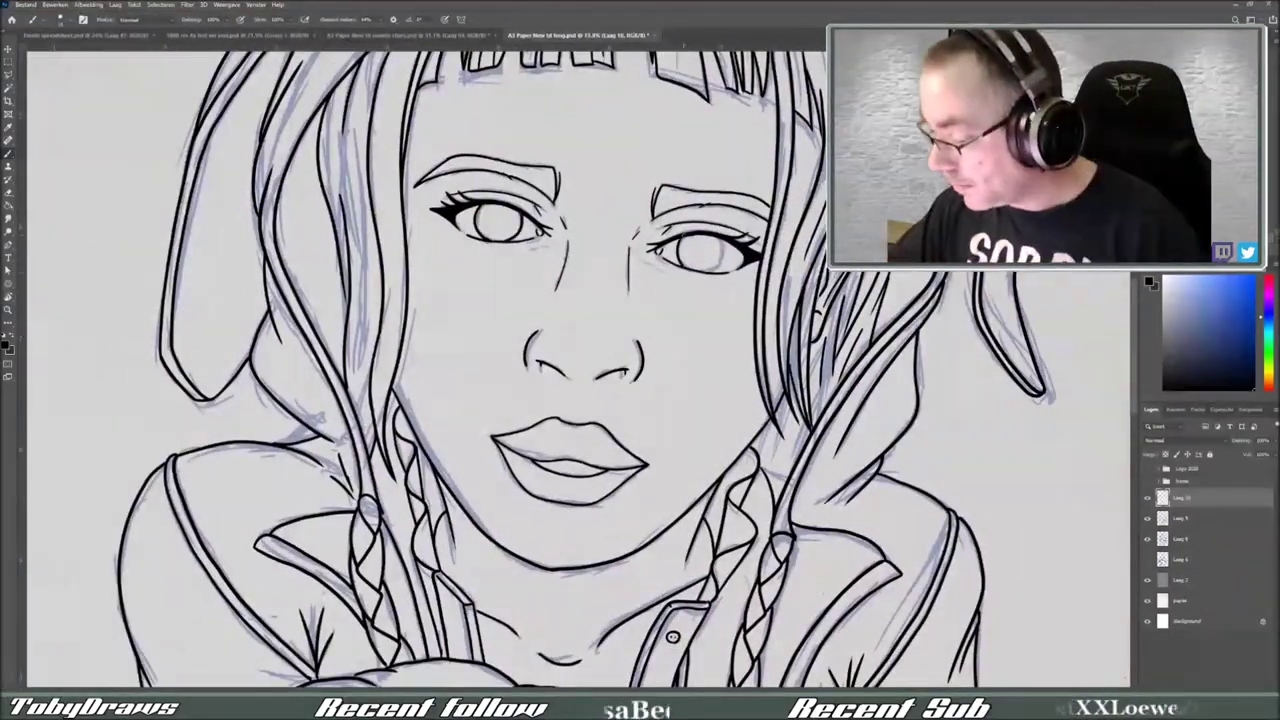
pyautogui.hotkey('ctrl', '0')
pyautogui.moveTo(600, 300); pyautogui.dragTo(700, 450)
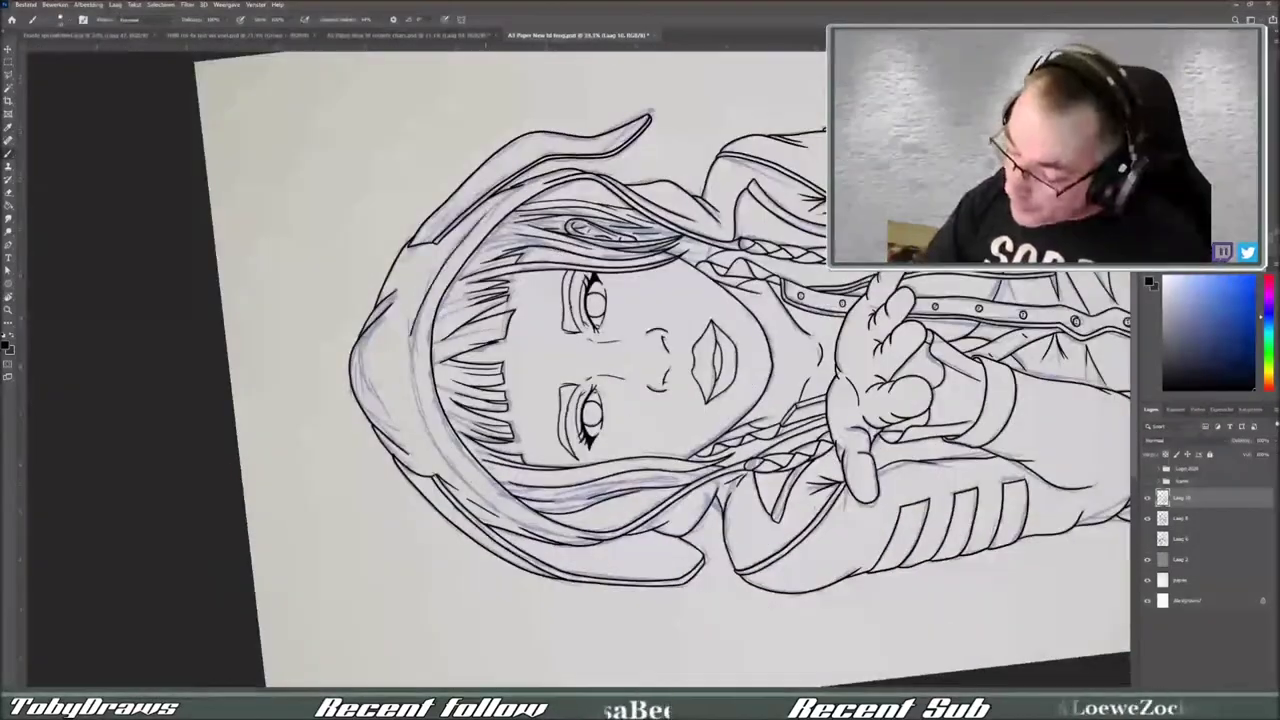
pyautogui.press('b')
pyautogui.press('r')
pyautogui.press('Escape')
pyautogui.hotkey('ctrl', '0')
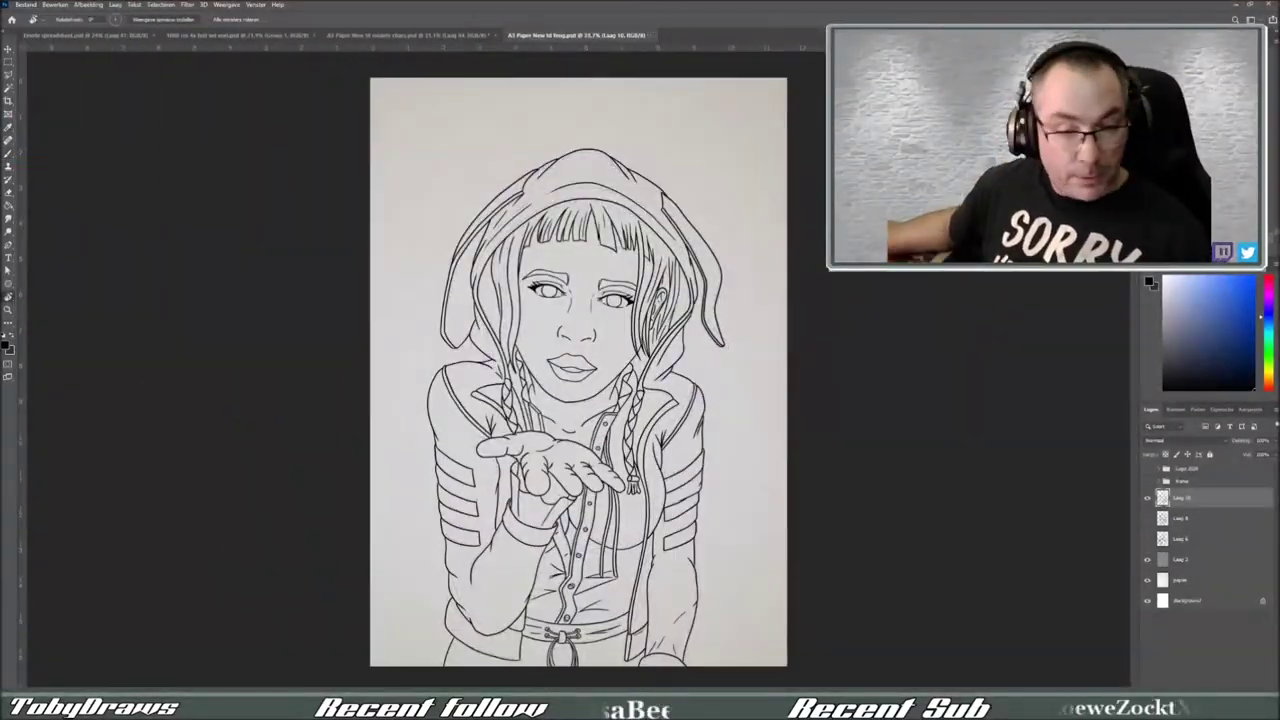
# Step: Fill the figure with a peach skin-tone base on a new layer under the line art
pyautogui.press('w')
pyautogui.click(400, 110)
pyautogui.click(160, 4)
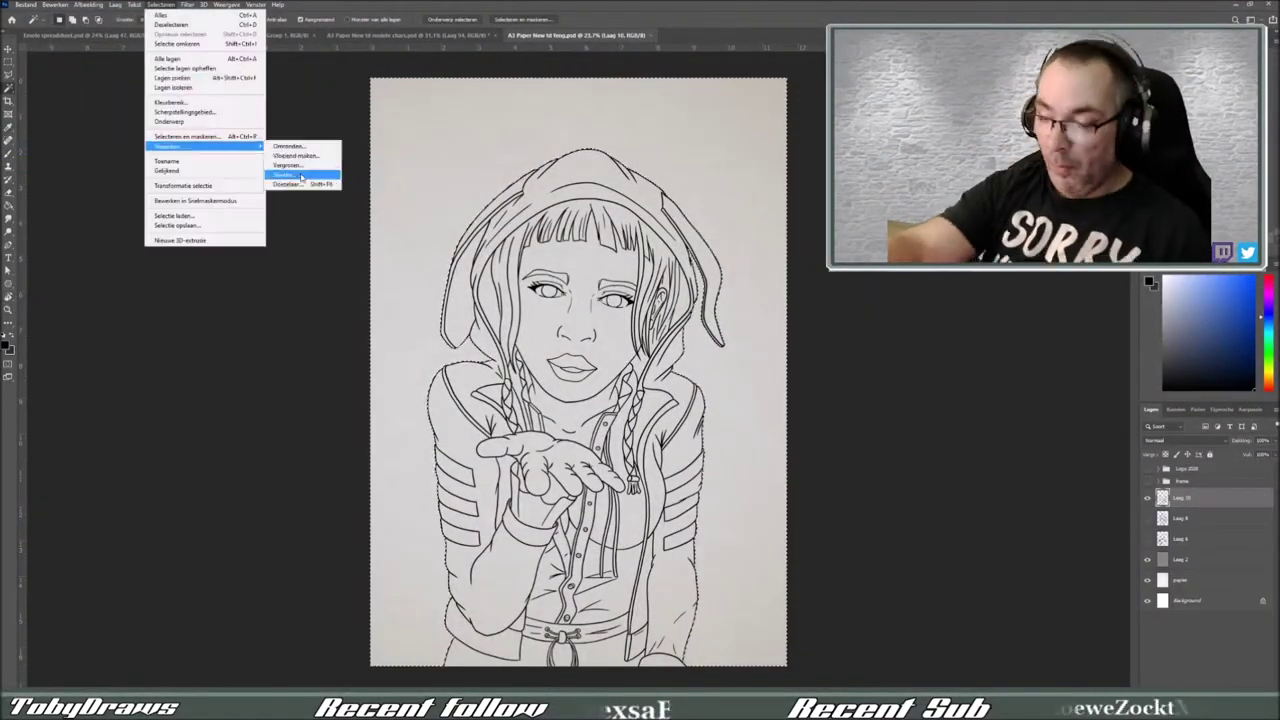
pyautogui.click(300, 177)
pyautogui.press('Return')
pyautogui.hotkey('alt', 'BackSpace')
pyautogui.hotkey('ctrl', 'd')
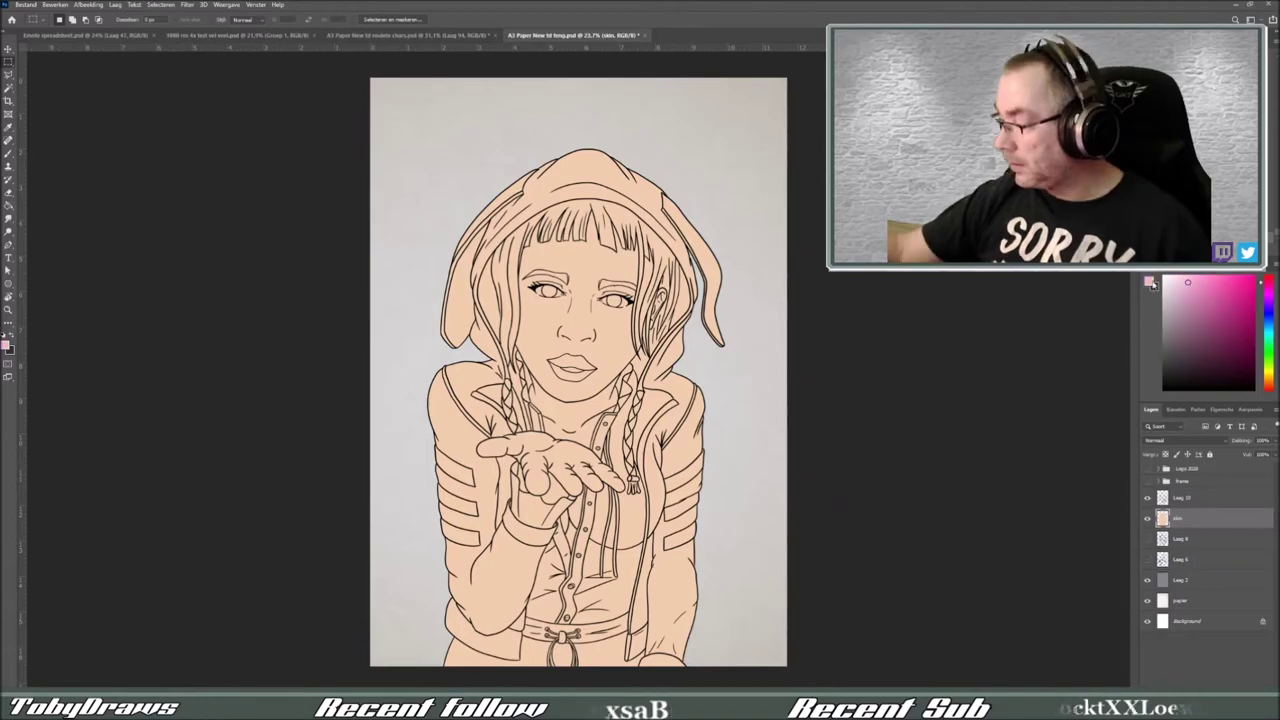
# Step: Select the hoodie on the line layer and fill it pink on a new layer named 'jas'
pyautogui.hotkey('alt', ']')
pyautogui.press('w')
pyautogui.scroll(5, 578, 370)
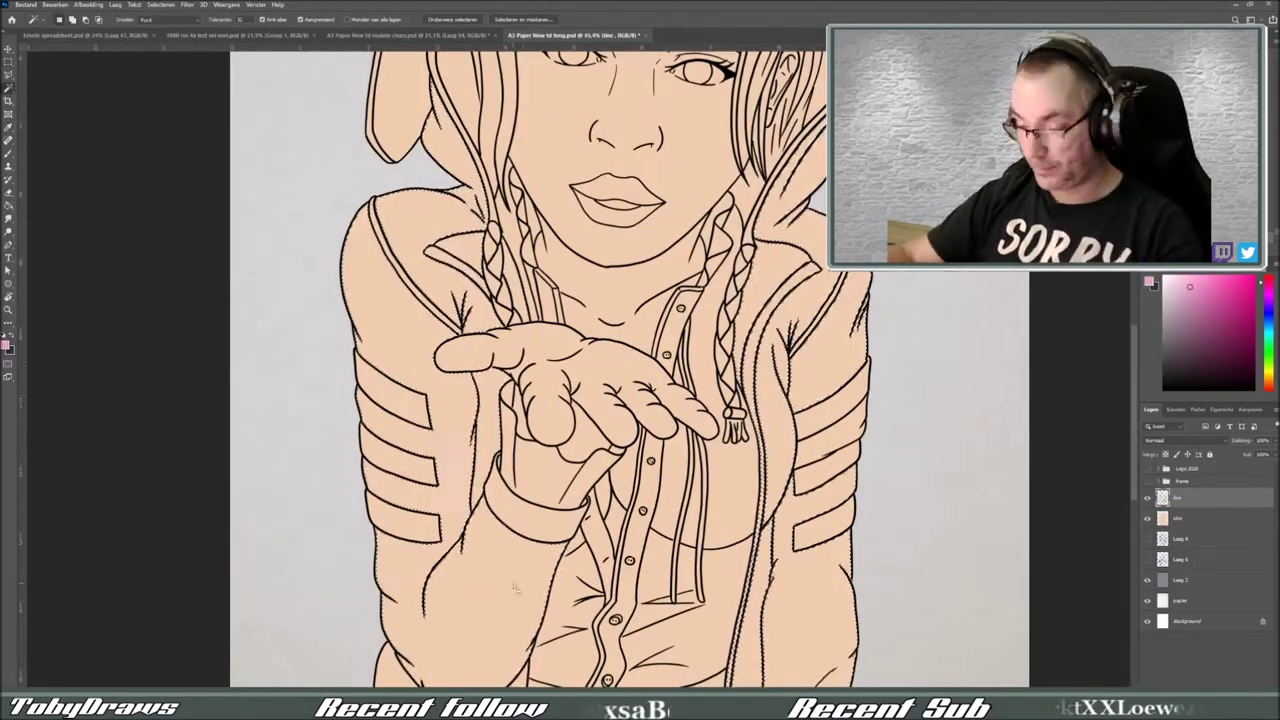
pyautogui.click(420, 356)
pyautogui.hotkey('ctrl', '0')
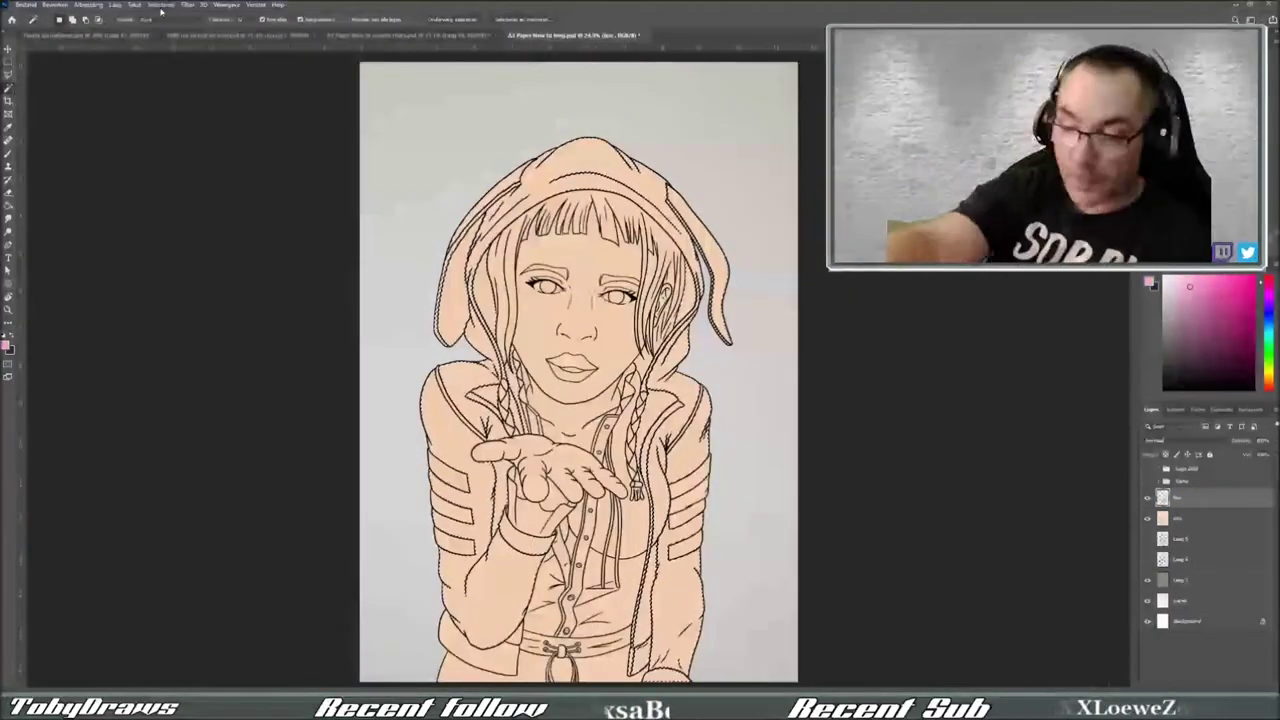
pyautogui.hotkey('ctrl', 'shift', 'n')
pyautogui.write('jas')
pyautogui.press('Return')
pyautogui.hotkey('alt', 'BackSpace')
pyautogui.hotkey('ctrl', 'd')
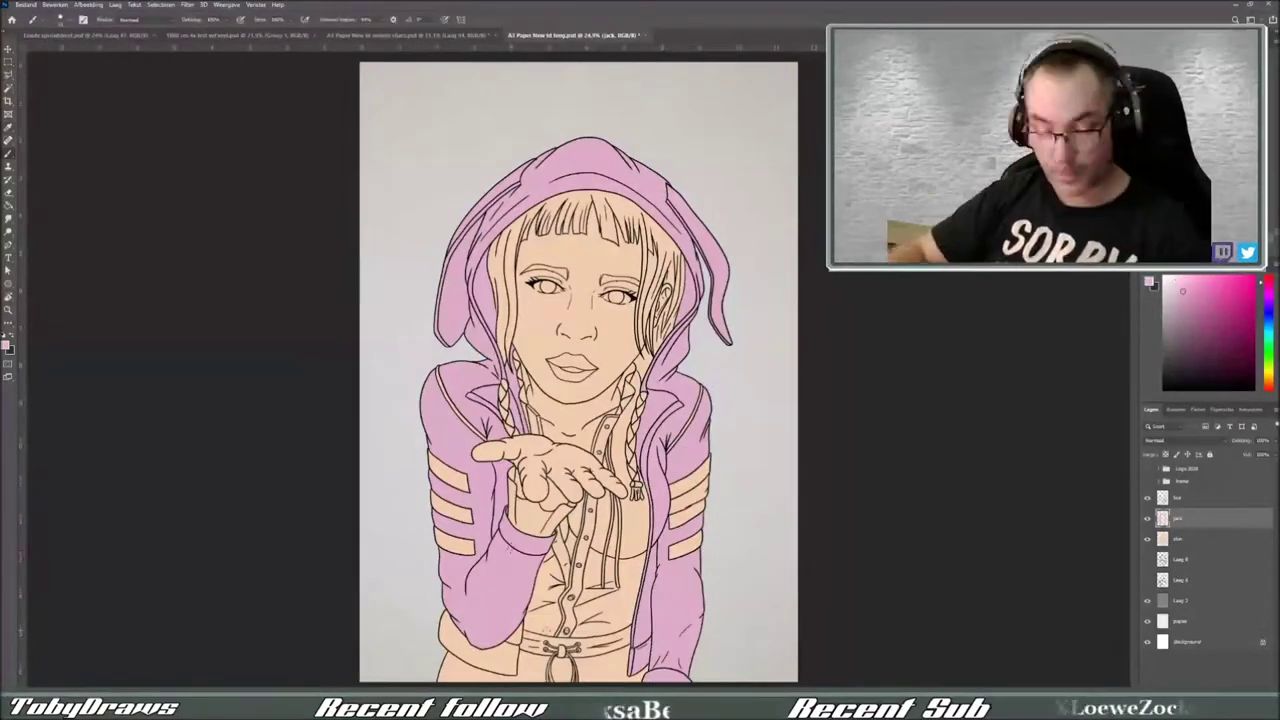
# Step: Brush pink over the sleeve gap near the waistband
pyautogui.press('b')
pyautogui.scroll(3, 560, 470)
pyautogui.moveTo(520, 558)
pyautogui.mouseDown()
pyautogui.moveTo(545, 610)
pyautogui.moveTo(662, 572)
pyautogui.mouseUp()
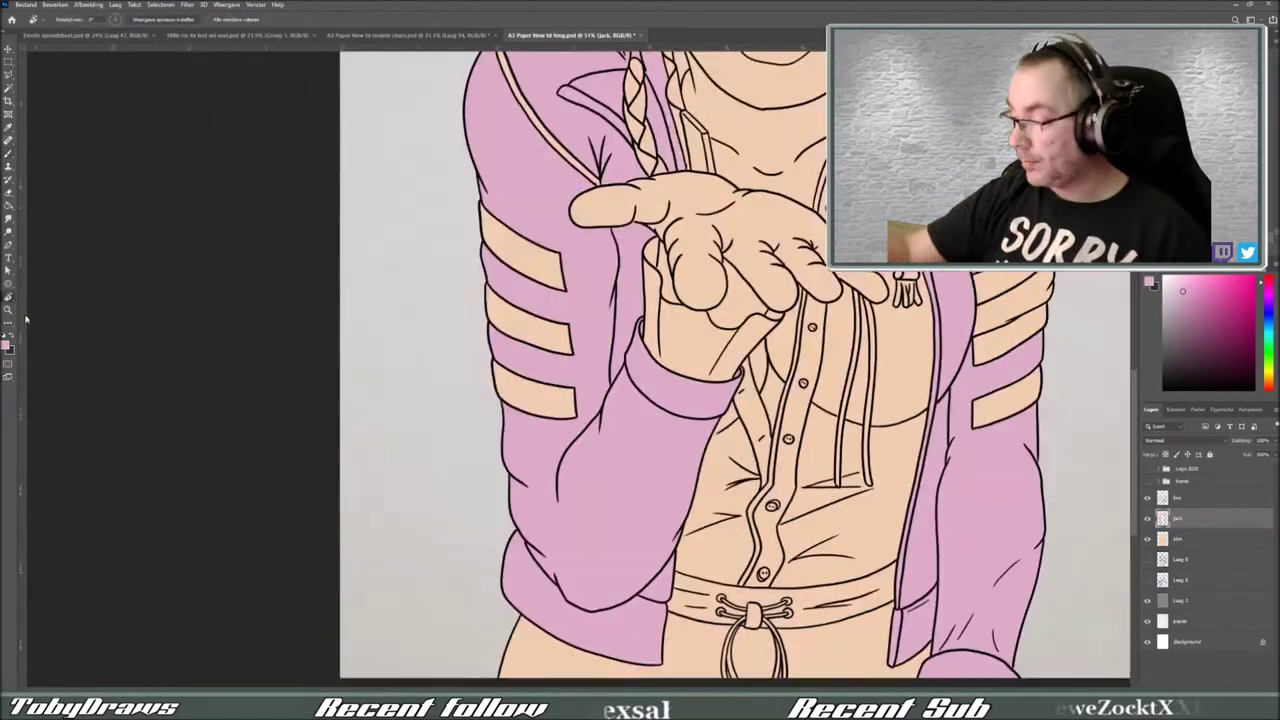
pyautogui.moveTo(700, 240); pyautogui.dragTo(400, 370)
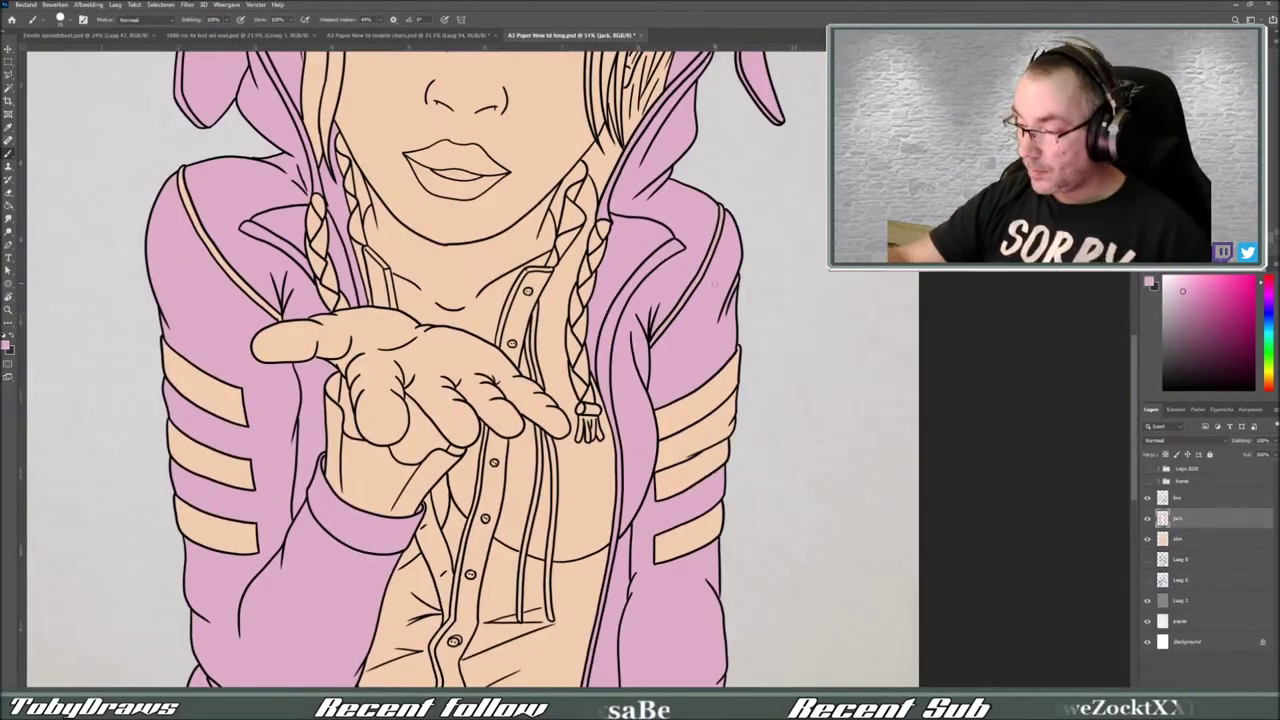
# Step: Select the blouse and bucket-fill it light pink on a new layer named 'blouse'
pyautogui.click(1180, 497)
pyautogui.press('w')
pyautogui.click(470, 500)
pyautogui.scroll(-3, 640, 400)
pyautogui.hotkey('ctrl', 'shift', 'n')
pyautogui.write('blouse')
pyautogui.press('Return')
pyautogui.press('g')
pyautogui.click(633, 518)
pyautogui.hotkey('ctrl', 'd')
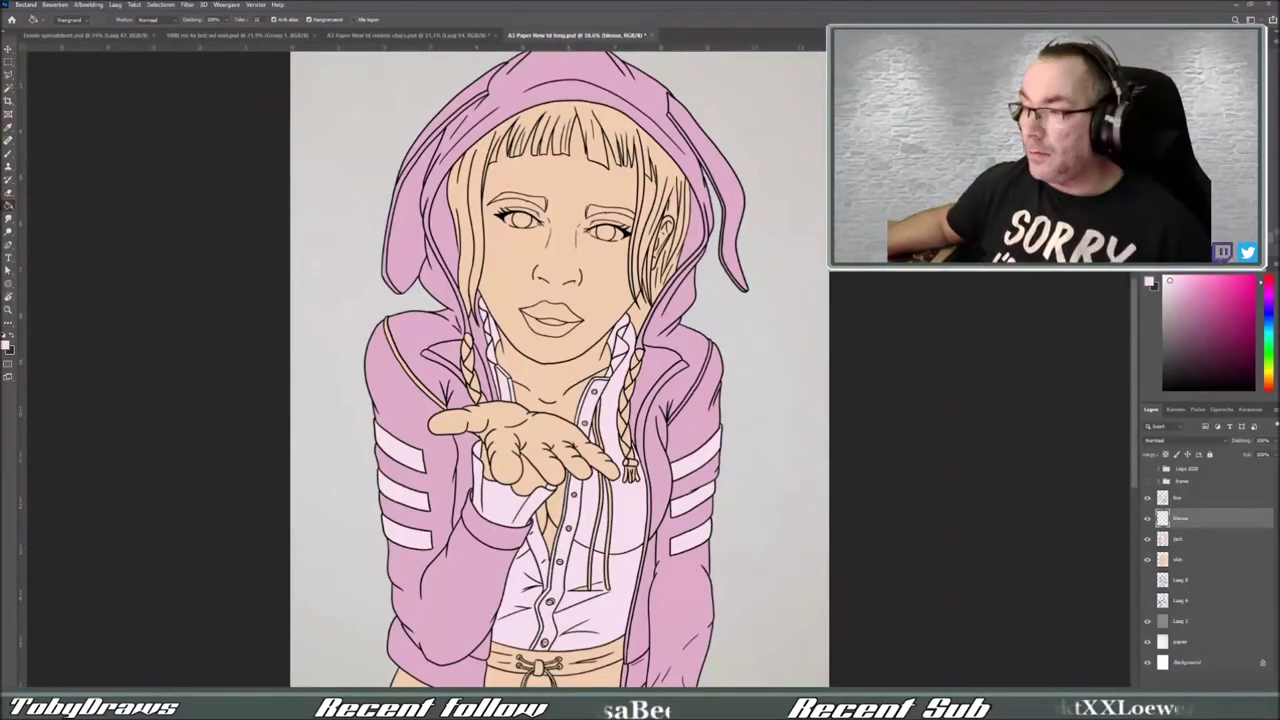
# Step: Select the skirt and fill it dark pink on a new layer named 'skirt'
pyautogui.scroll(-2, 560, 400)
pyautogui.press('w')
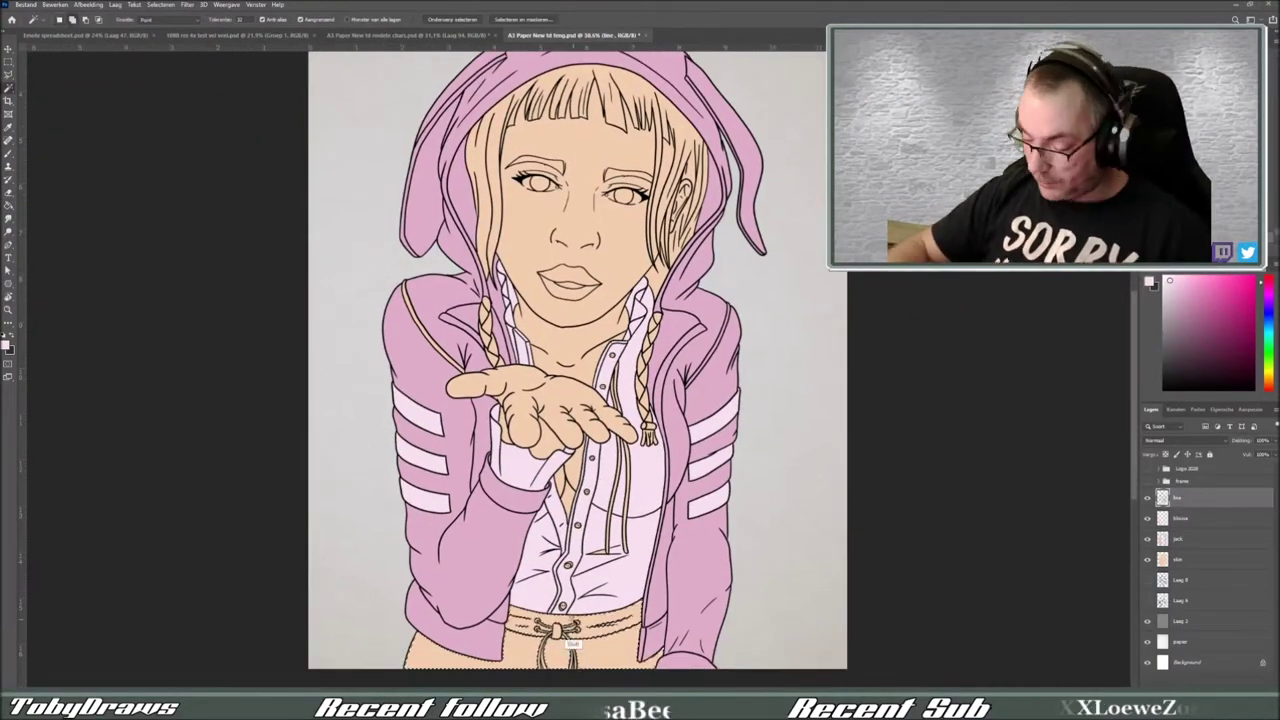
pyautogui.click(571, 627)
pyautogui.hotkey('ctrl', 'shift', 'n')
pyautogui.write('skirt')
pyautogui.press('Return')
pyautogui.hotkey('alt', 'BackSpace')
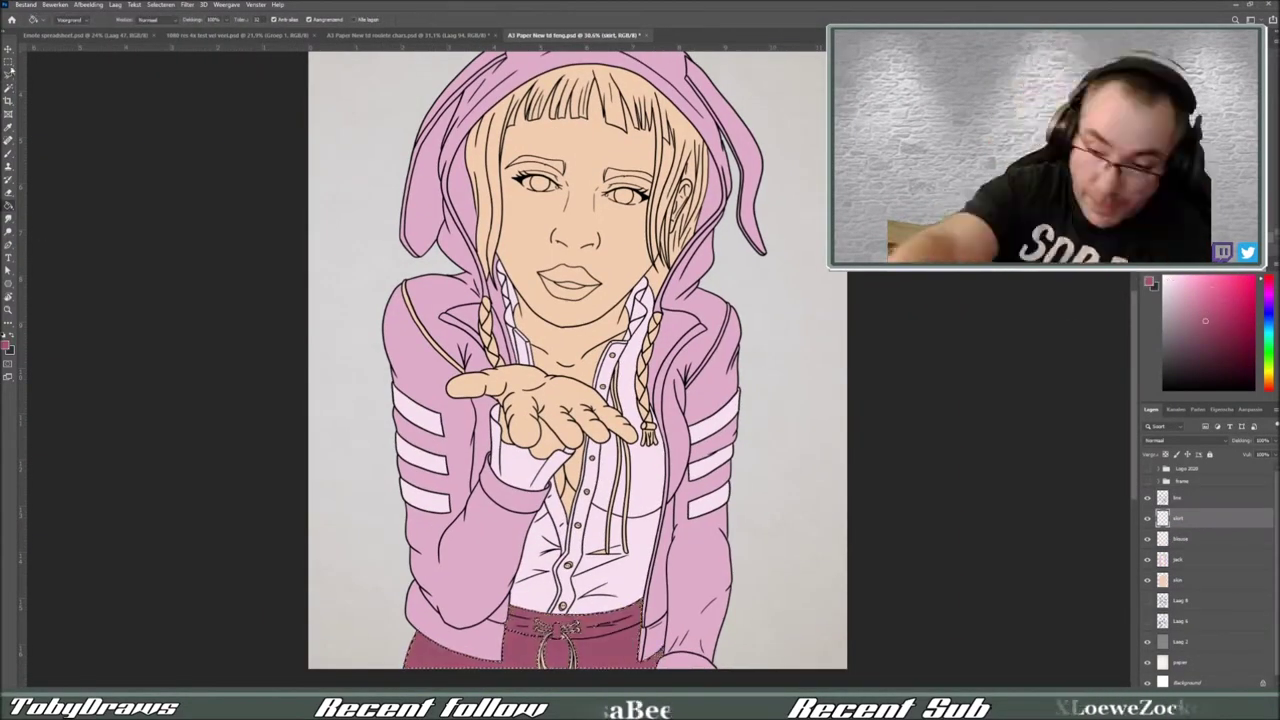
# Step: Move to the braid layer and paint the left braid dark pink
pyautogui.scroll(5, 565, 620)
pyautogui.scroll(3, 580, 370)
pyautogui.hotkey('alt', '[')
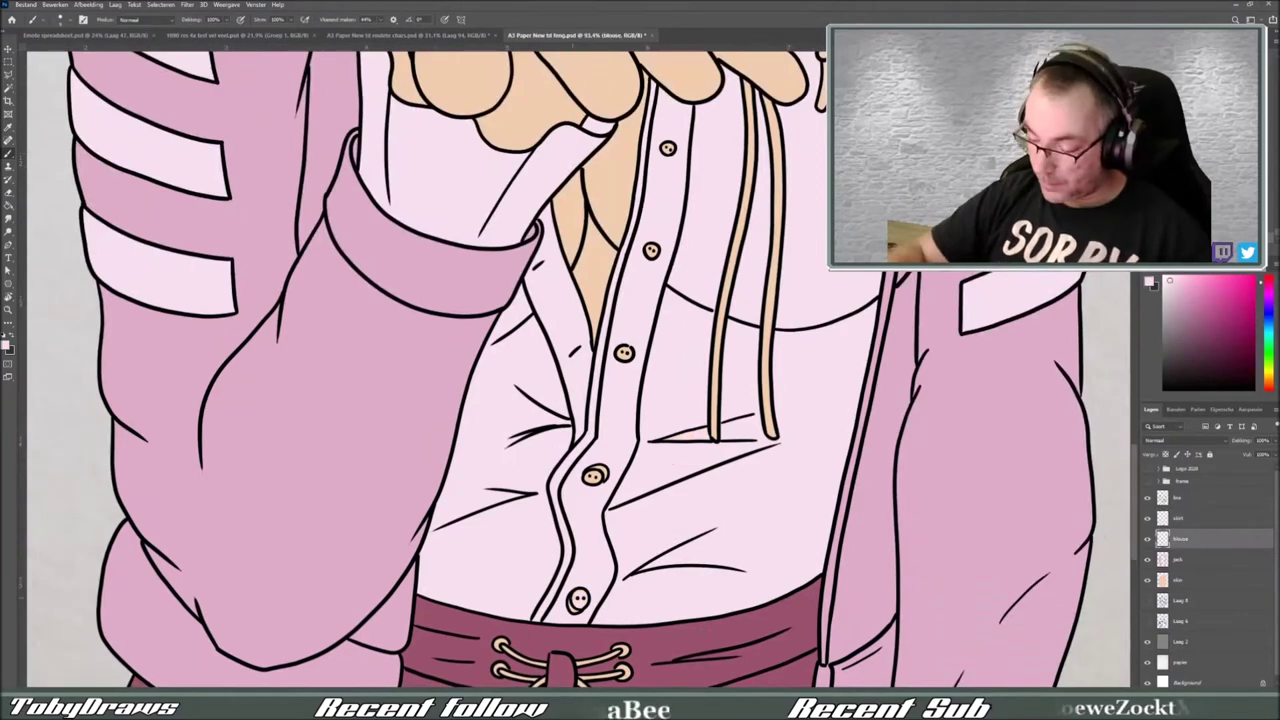
pyautogui.scroll(3, 594, 478)
pyautogui.scroll(3, 594, 478)
pyautogui.hotkey('alt', '[')
pyautogui.scroll(2, 700, 420)
pyautogui.scroll(-8, 778, 383)
pyautogui.hscroll(-2, 778, 383)
pyautogui.scroll(3, 778, 383)
pyautogui.hotkey('alt', ']')
pyautogui.hotkey('alt', ']')
pyautogui.scroll(-2, 720, 300)
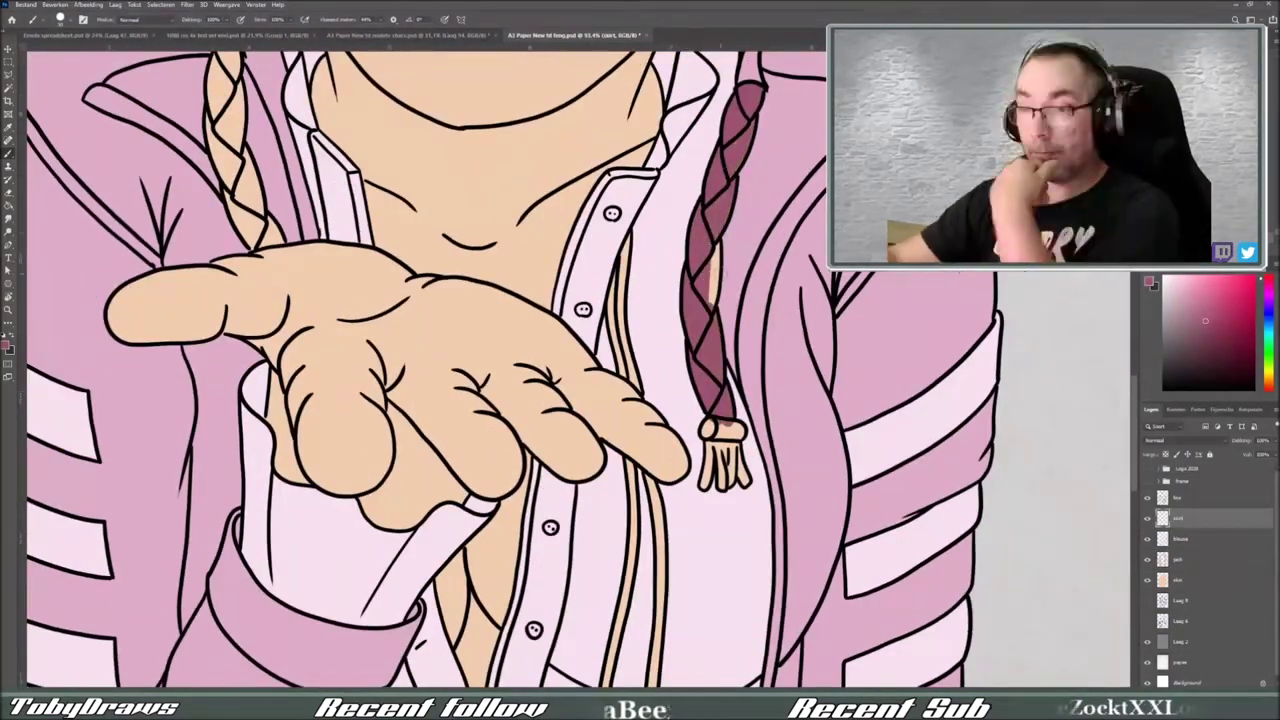
pyautogui.scroll(3, 580, 370)
pyautogui.hscroll(-3, 580, 370)
pyautogui.moveTo(578, 530); pyautogui.dragTo(540, 340)
pyautogui.hotkey('ctrl', '0')
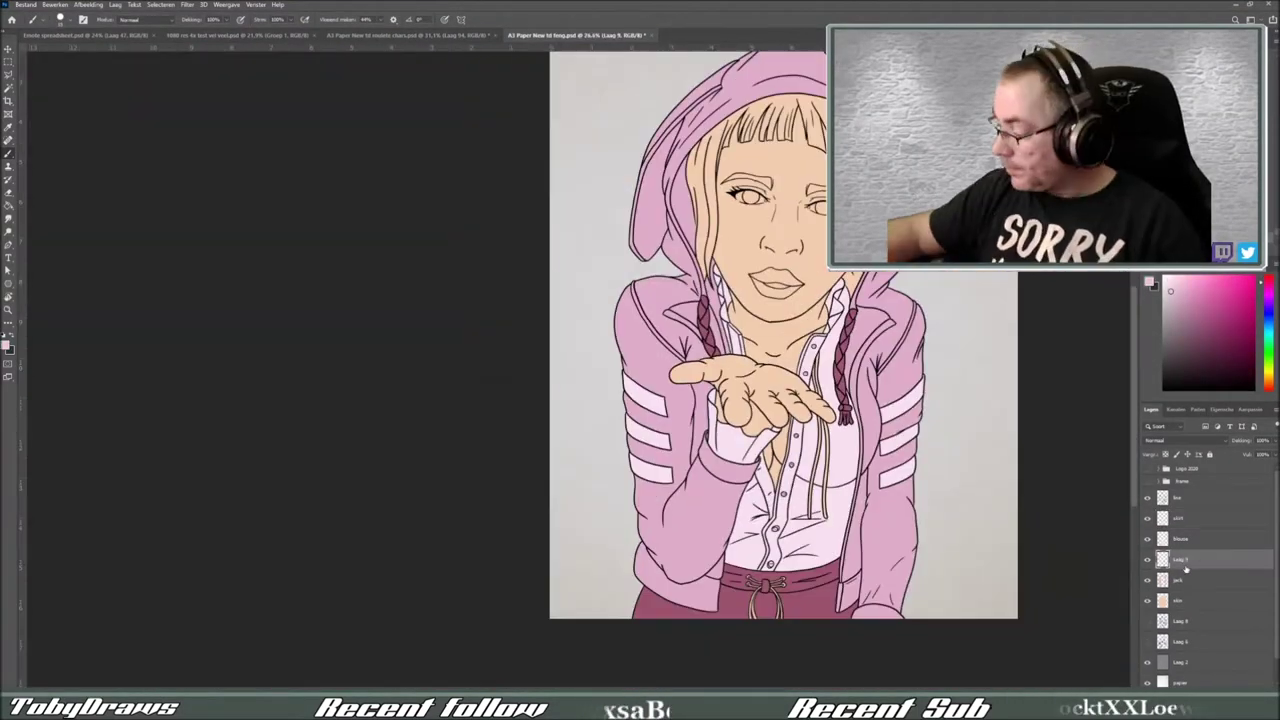
# Step: Choose a lower layer to paint on and check the face with a rotated, refitted view
pyautogui.scroll(3, 699, 480)
pyautogui.scroll(2, 699, 480)
pyautogui.scroll(2, 699, 480)
pyautogui.scroll(-2, 699, 480)
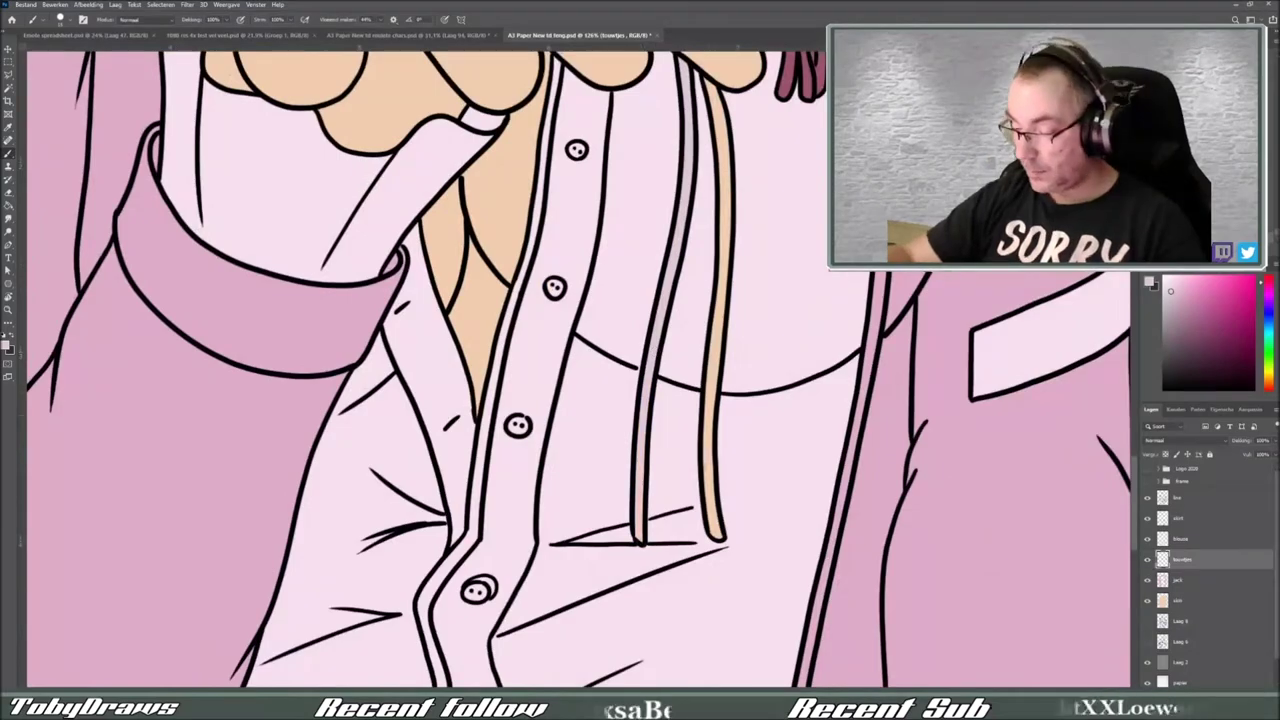
pyautogui.scroll(-2, 699, 480)
pyautogui.scroll(-2, 699, 480)
pyautogui.click(1180, 600)
pyautogui.scroll(4, 672, 414)
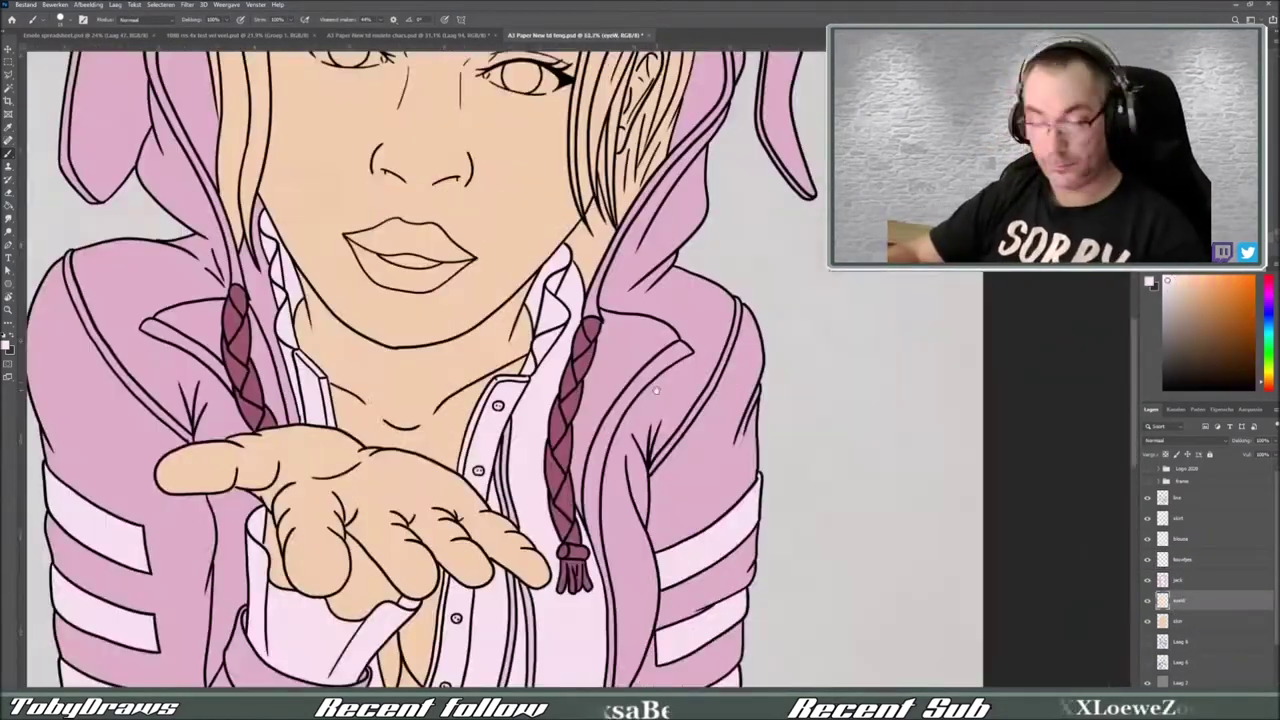
pyautogui.moveTo(676, 485)
pyautogui.mouseDown()
pyautogui.moveTo(600, 420)
pyautogui.moveTo(620, 400)
pyautogui.mouseUp()
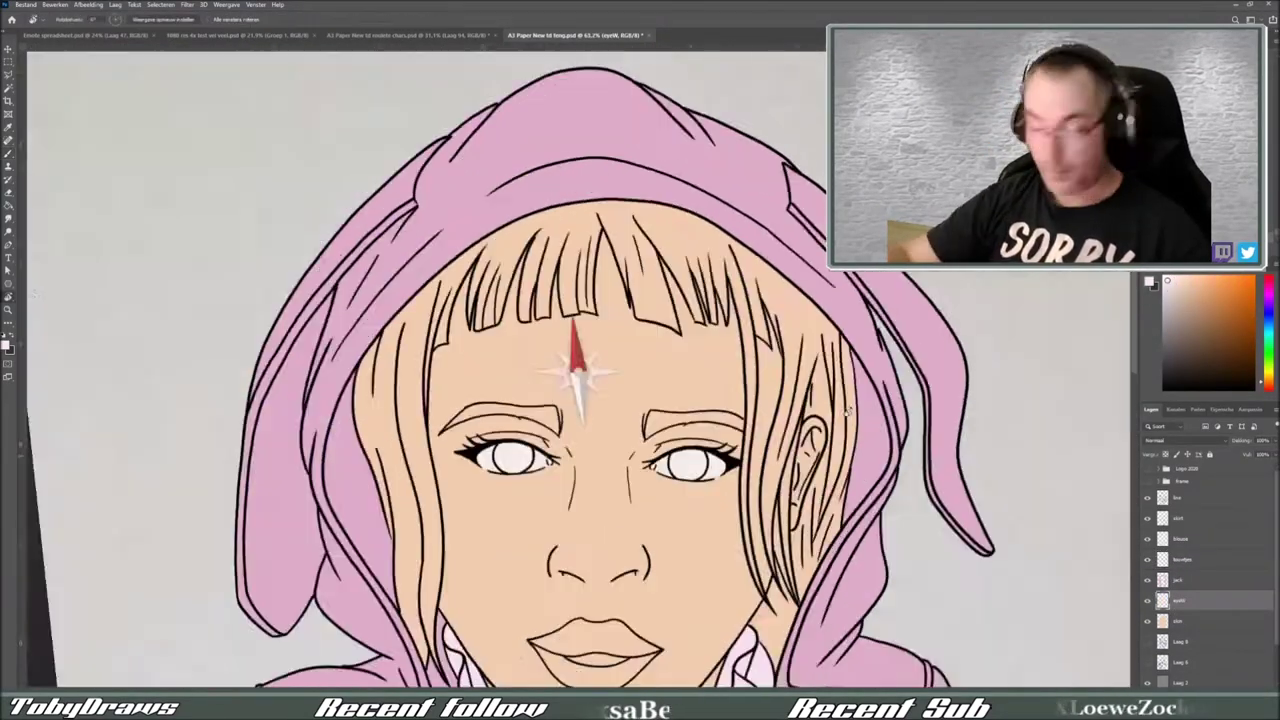
pyautogui.hotkey('ctrl', '0')
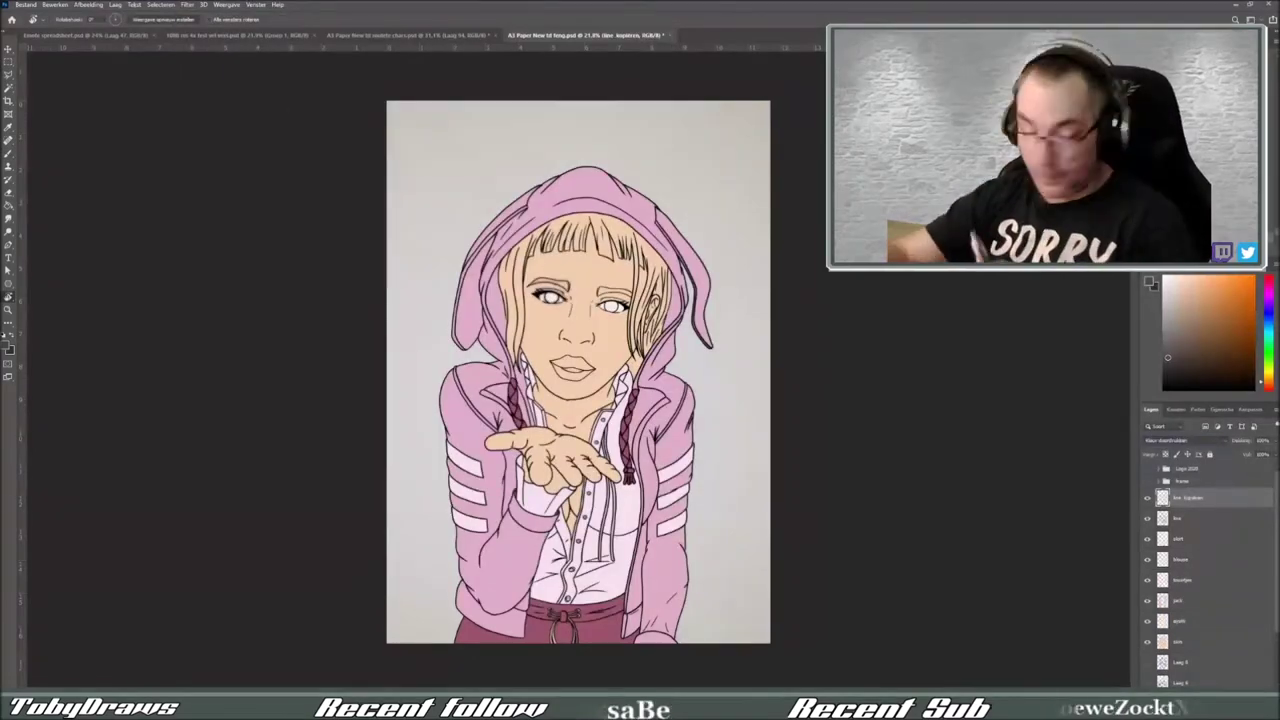
# Step: Pick dark brown in the Color panel and fill the hair selection with it
pyautogui.scroll(3, 575, 200)
pyautogui.scroll(-1, 560, 408)
pyautogui.scroll(-2, 560, 408)
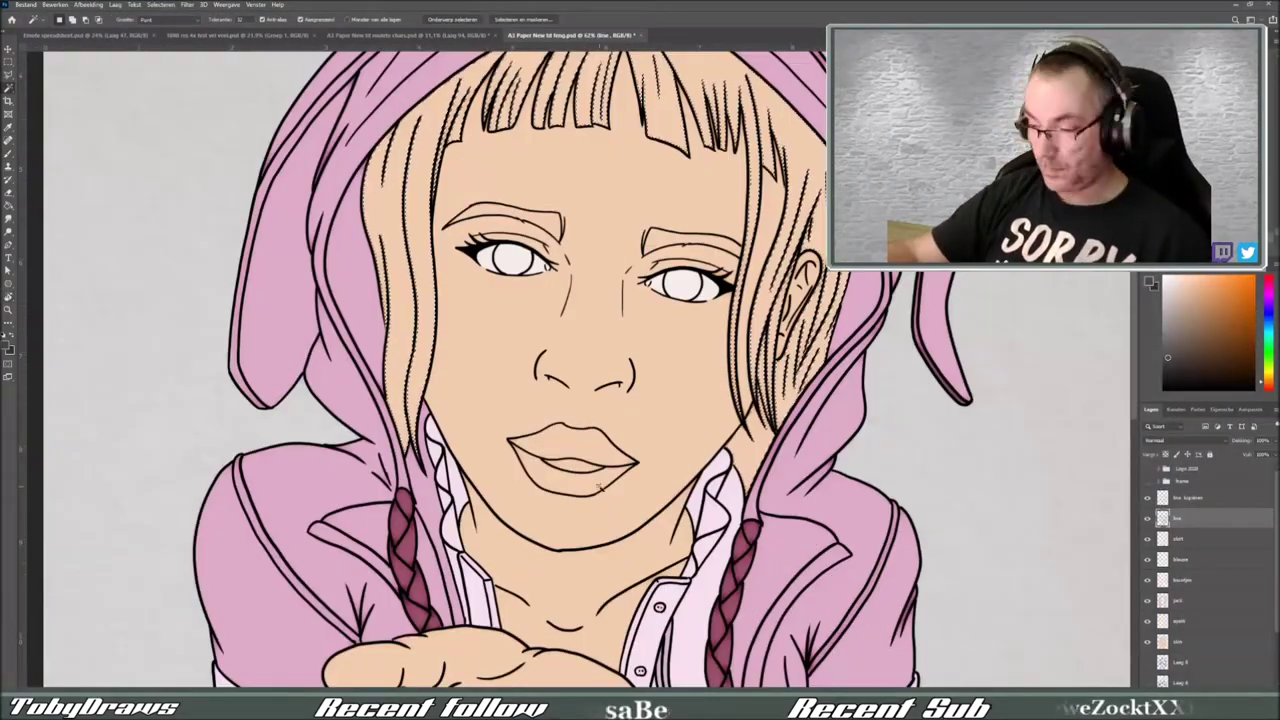
pyautogui.scroll(-3, 560, 408)
pyautogui.click(1213, 371)
pyautogui.hotkey('alt', 'BackSpace')
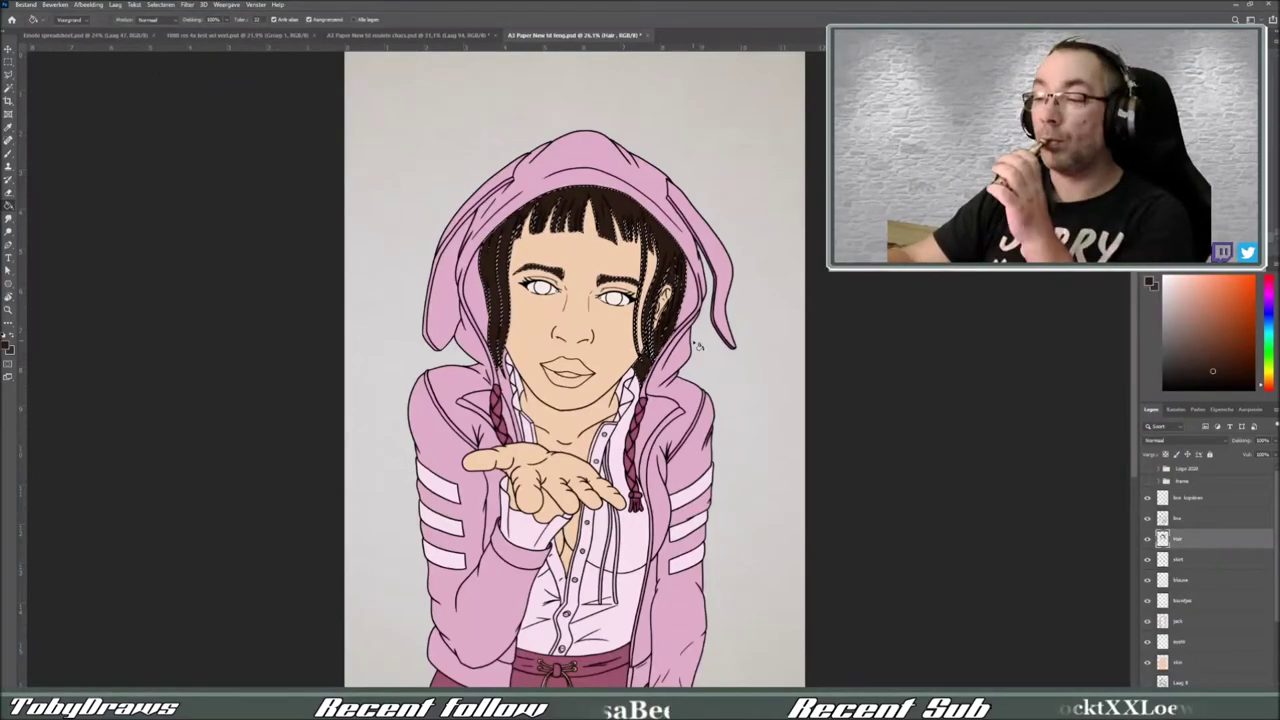
pyautogui.hotkey('ctrl', 'd')
pyautogui.scroll(-1, 595, 352)
pyautogui.click(1182, 600)
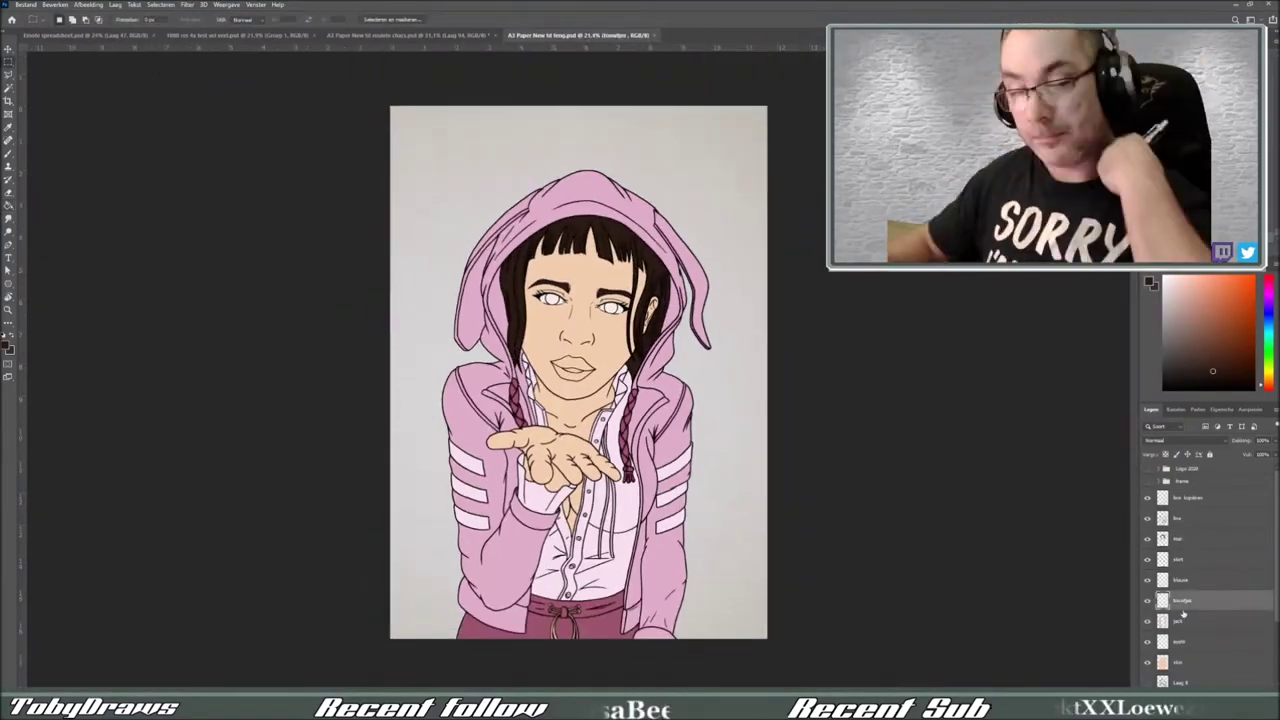
# Step: Switch to the brush and rename the new layer 'lips'
pyautogui.press('b')
pyautogui.scroll(7, 560, 460)
pyautogui.scroll(-5, 560, 400)
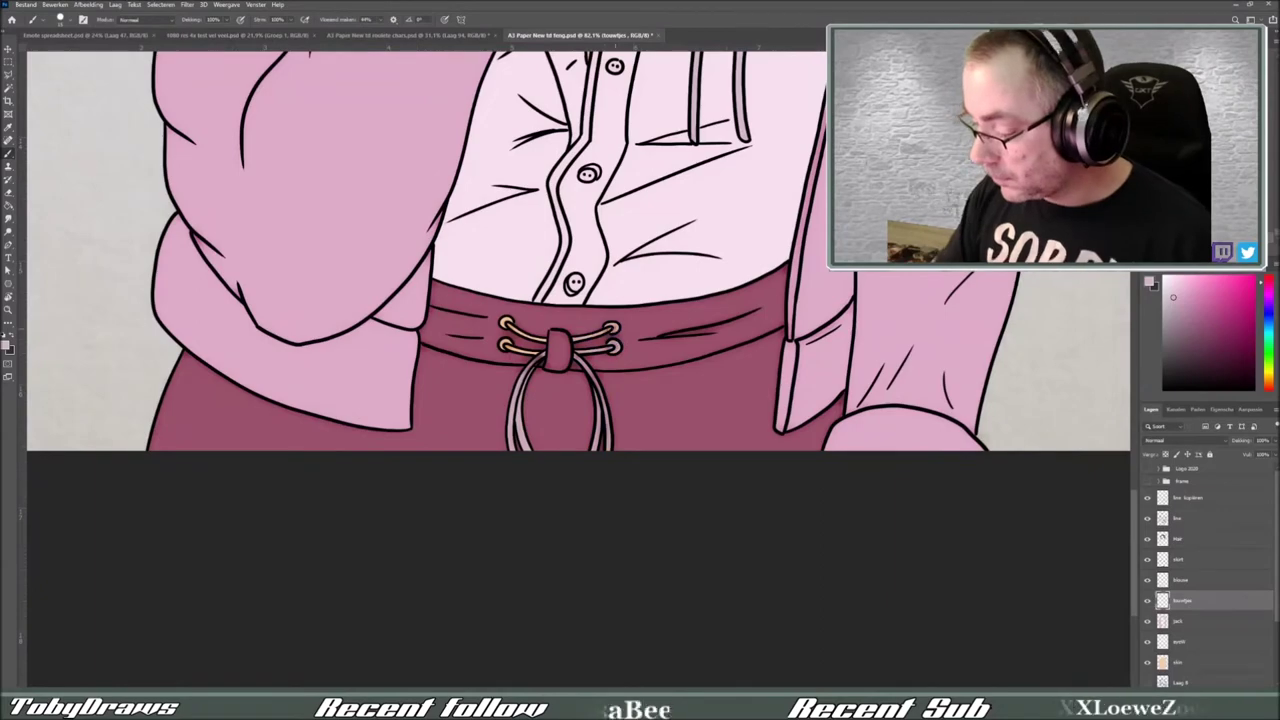
pyautogui.scroll(2, 922, 522)
pyautogui.scroll(-6, 922, 522)
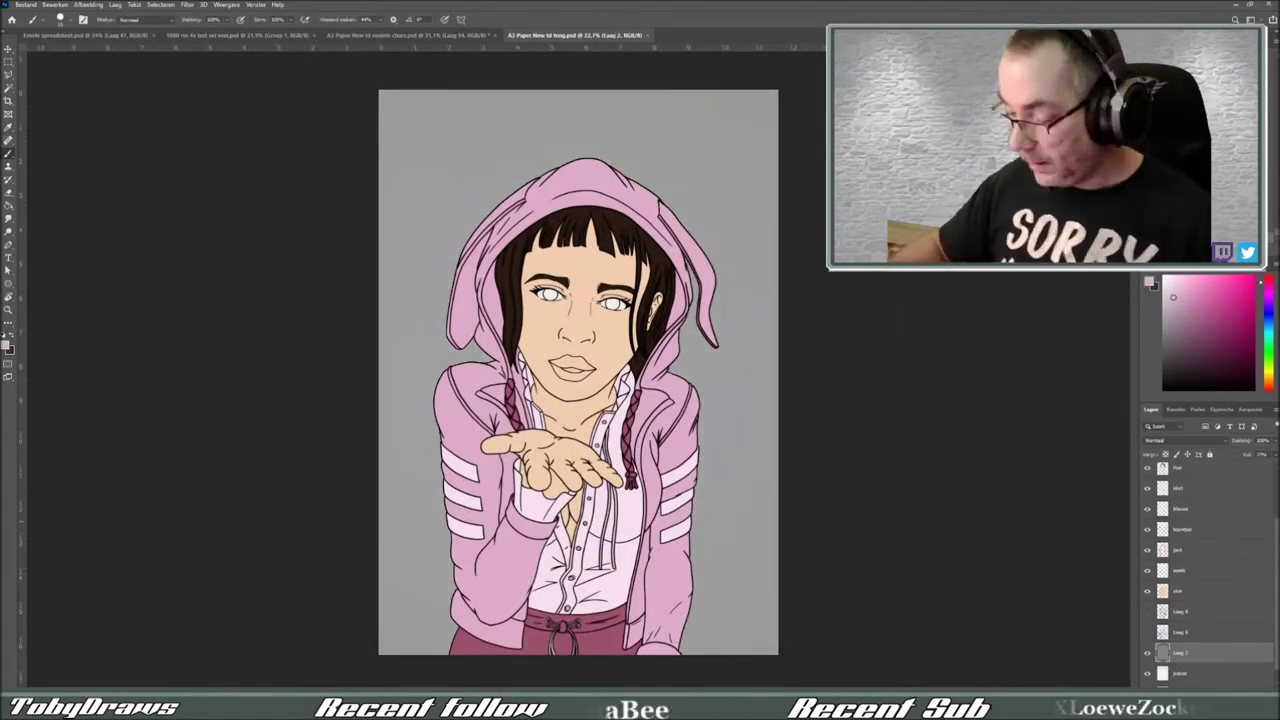
pyautogui.scroll(3, 577, 373)
pyautogui.doubleClick(1182, 570)
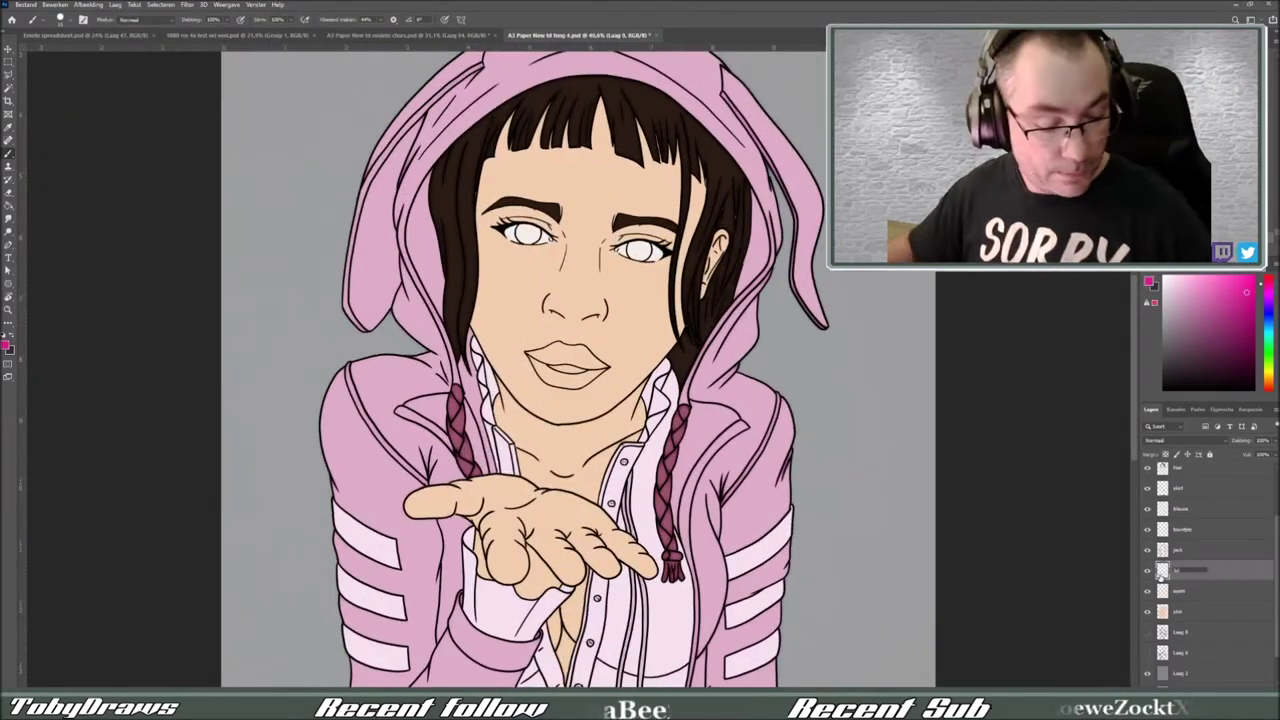
pyautogui.write('lips')
pyautogui.press('Return')
# Step: Rotate the view sideways and brush both lips bright pink
pyautogui.scroll(2, 577, 373)
pyautogui.moveTo(630, 320); pyautogui.dragTo(620, 440)
pyautogui.moveTo(610, 340)
pyautogui.mouseDown()
pyautogui.moveTo(655, 350)
pyautogui.moveTo(620, 415)
pyautogui.mouseUp()
pyautogui.moveTo(640, 320)
pyautogui.mouseDown()
pyautogui.moveTo(640, 440)
pyautogui.moveTo(652, 425)
pyautogui.mouseUp()
pyautogui.moveTo(660, 345); pyautogui.dragTo(660, 415)
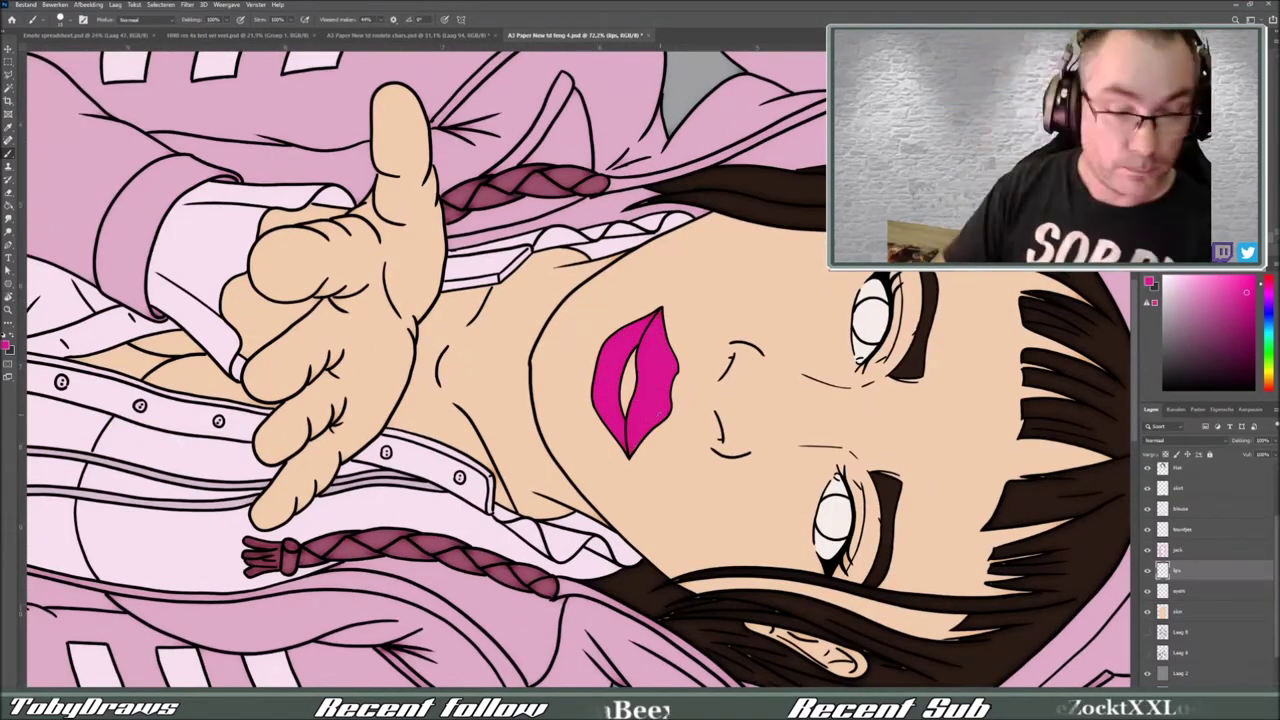
# Step: Straighten the view and zoom out to review the whole flat-coloured drawing
pyautogui.press('Escape')
pyautogui.scroll(2, 577, 373)
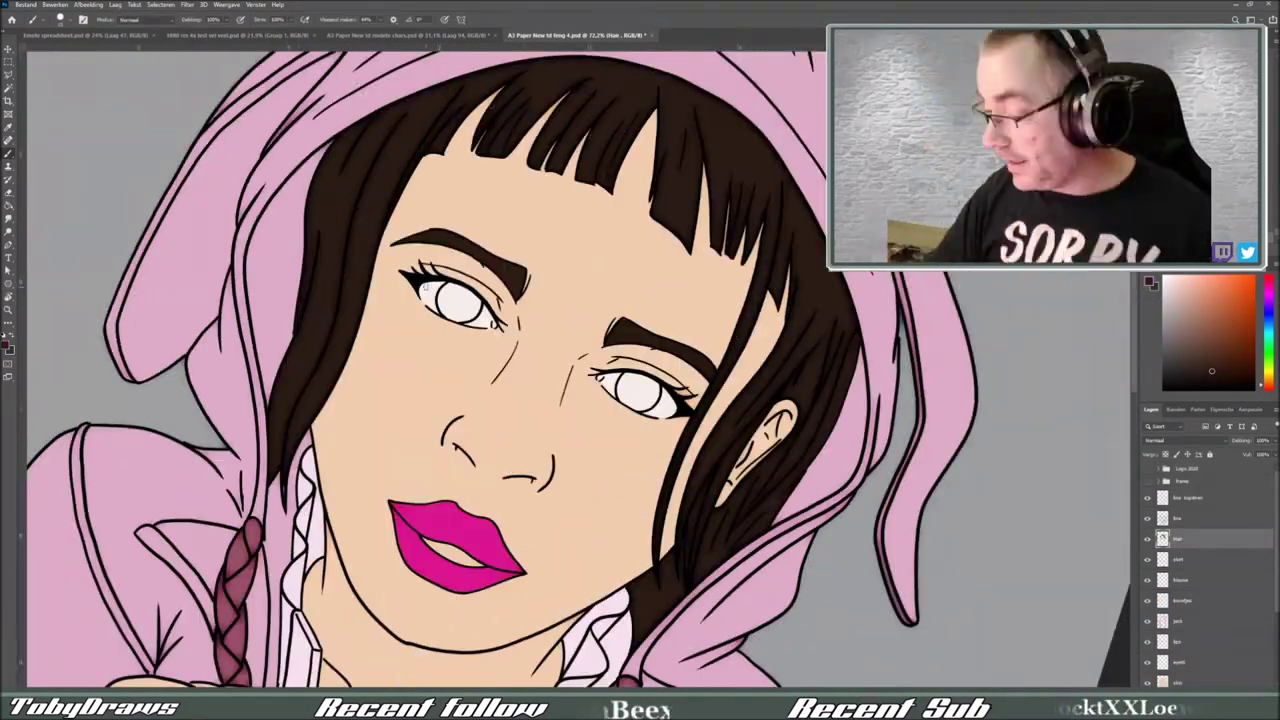
pyautogui.scroll(-3, 577, 373)
pyautogui.scroll(-3, 577, 373)
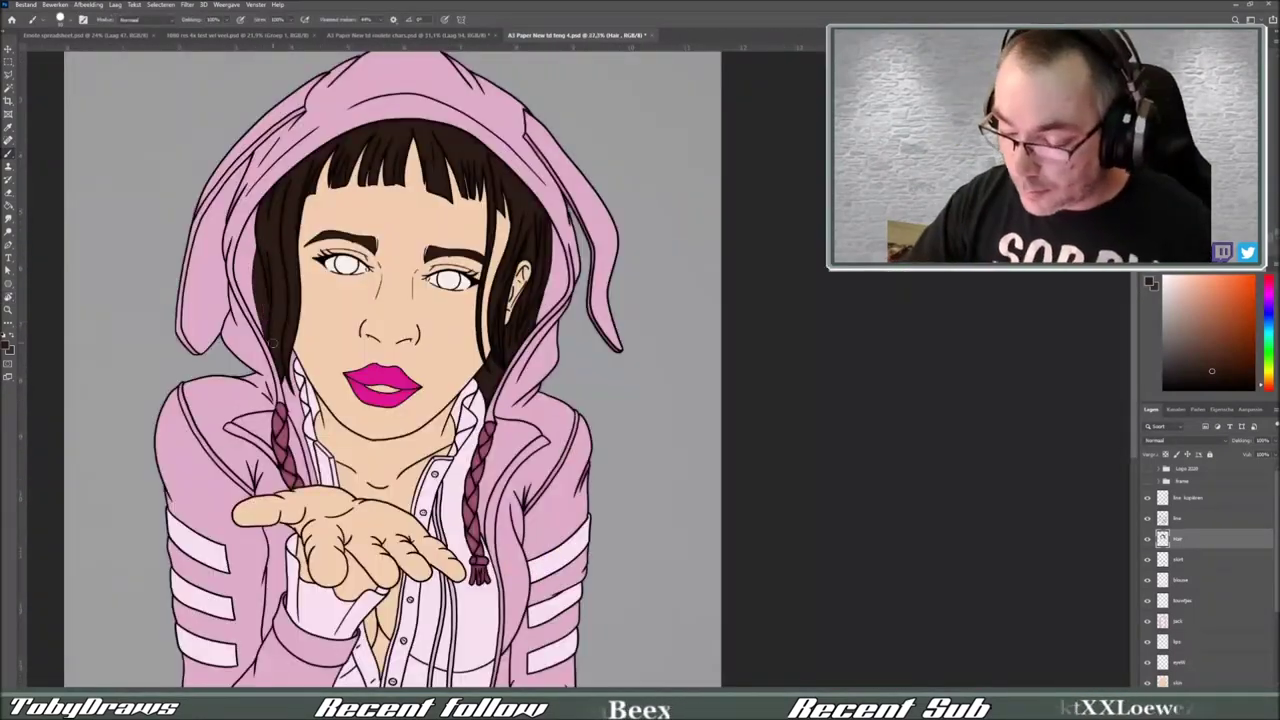
pyautogui.scroll(-2, 577, 373)
pyautogui.hotkey('alt', ']')
pyautogui.scroll(5, 577, 373)
pyautogui.scroll(-4, 577, 373)
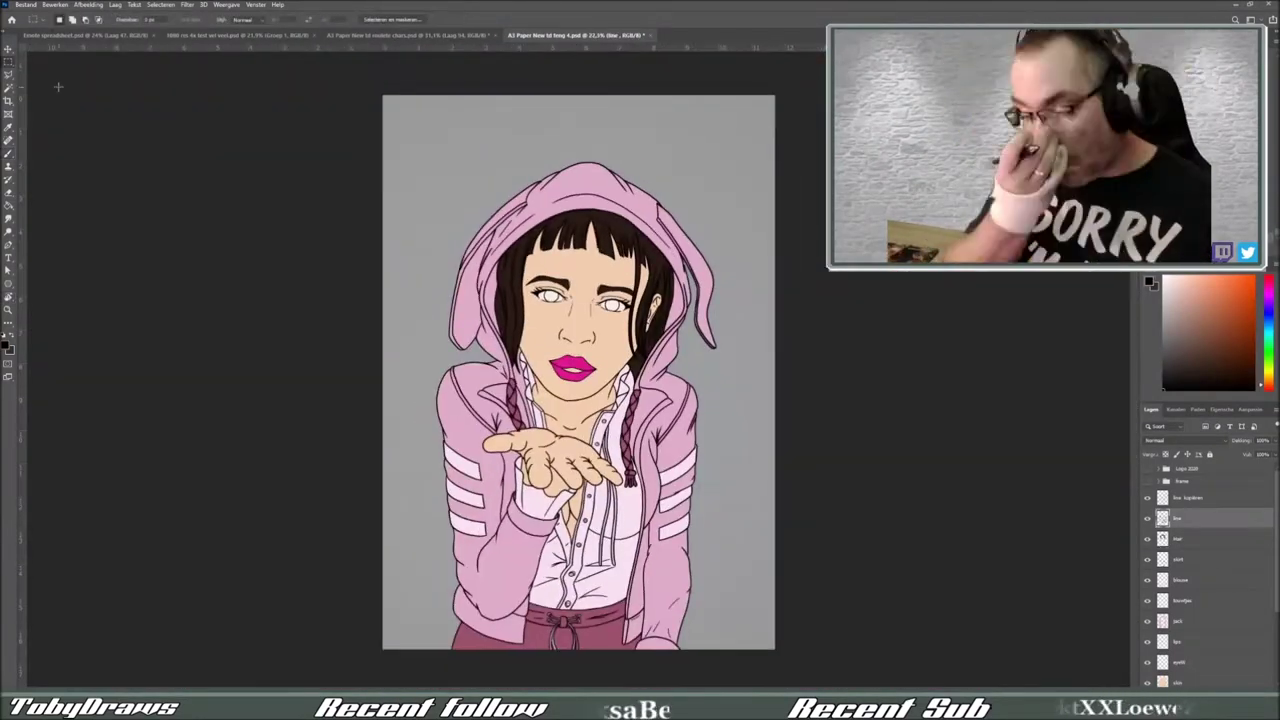
pyautogui.click(25, 4)
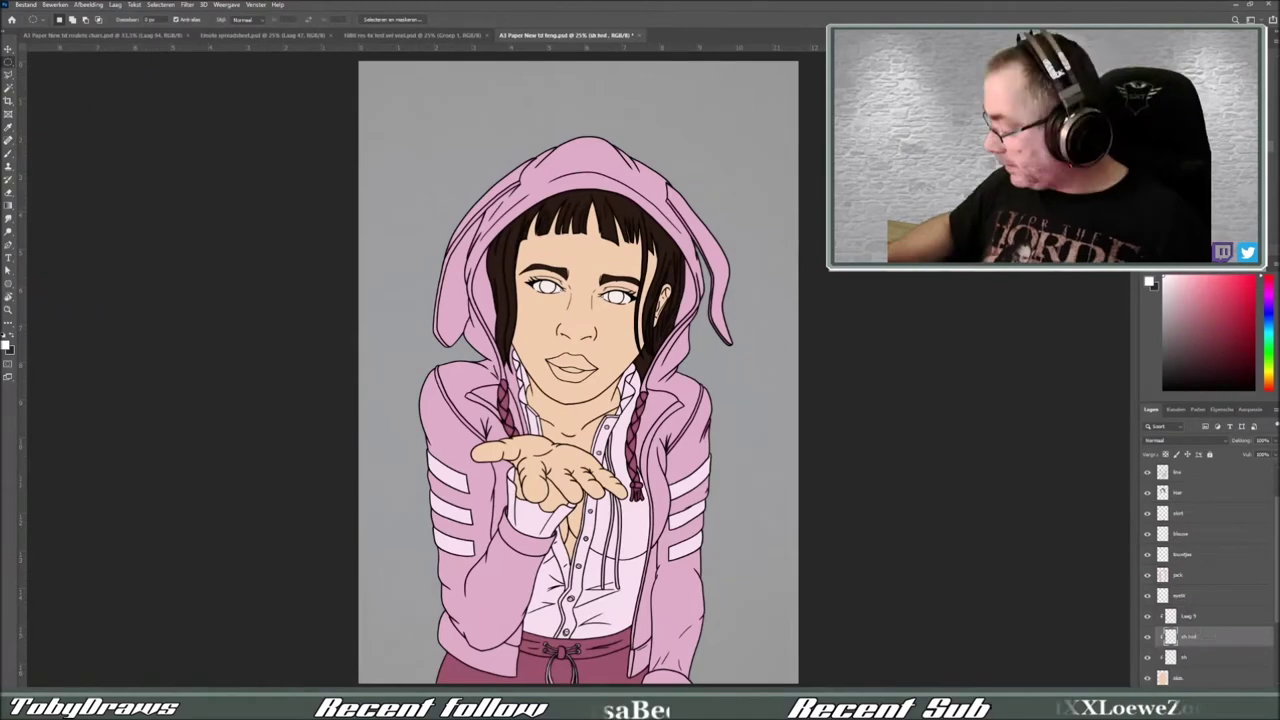
# Step: Pick the skin dark swatch with a soft brush and move to the head shading layer
pyautogui.click(1193, 370)
pyautogui.press('b')
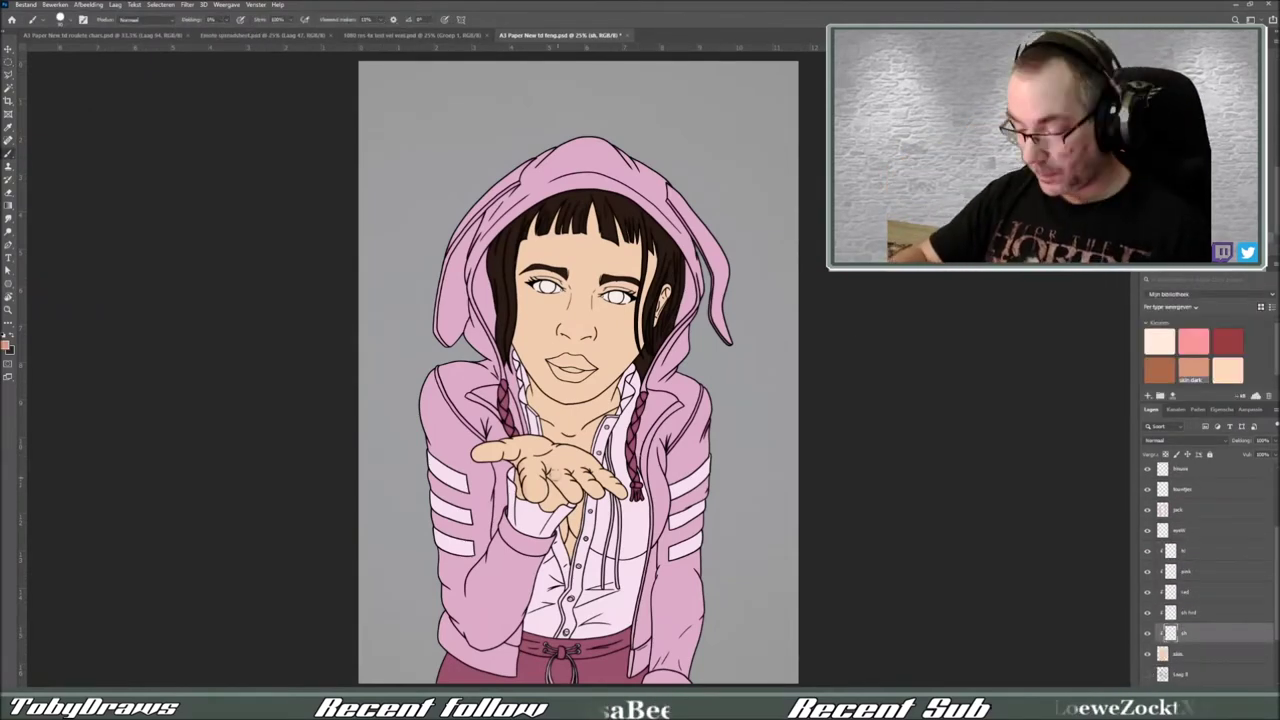
pyautogui.click(60, 19)
pyautogui.doubleClick(60, 150)
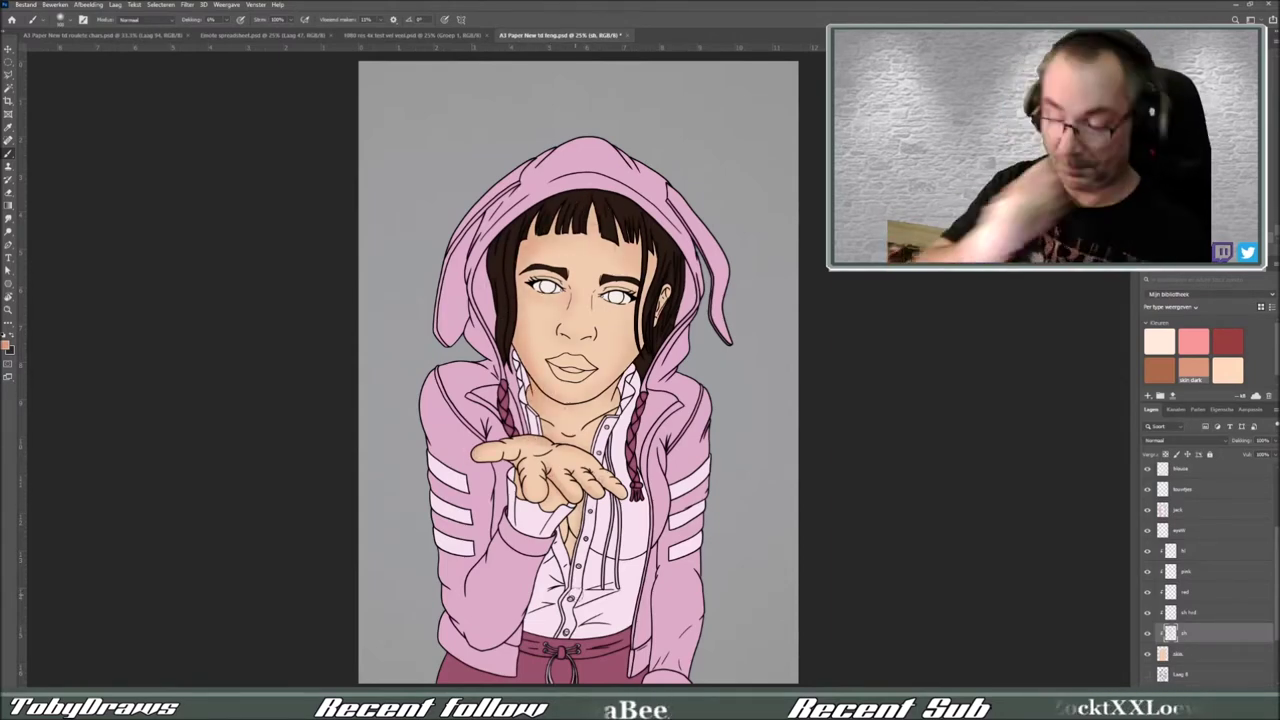
pyautogui.hotkey('alt', ']')
pyautogui.hotkey('alt', ']')
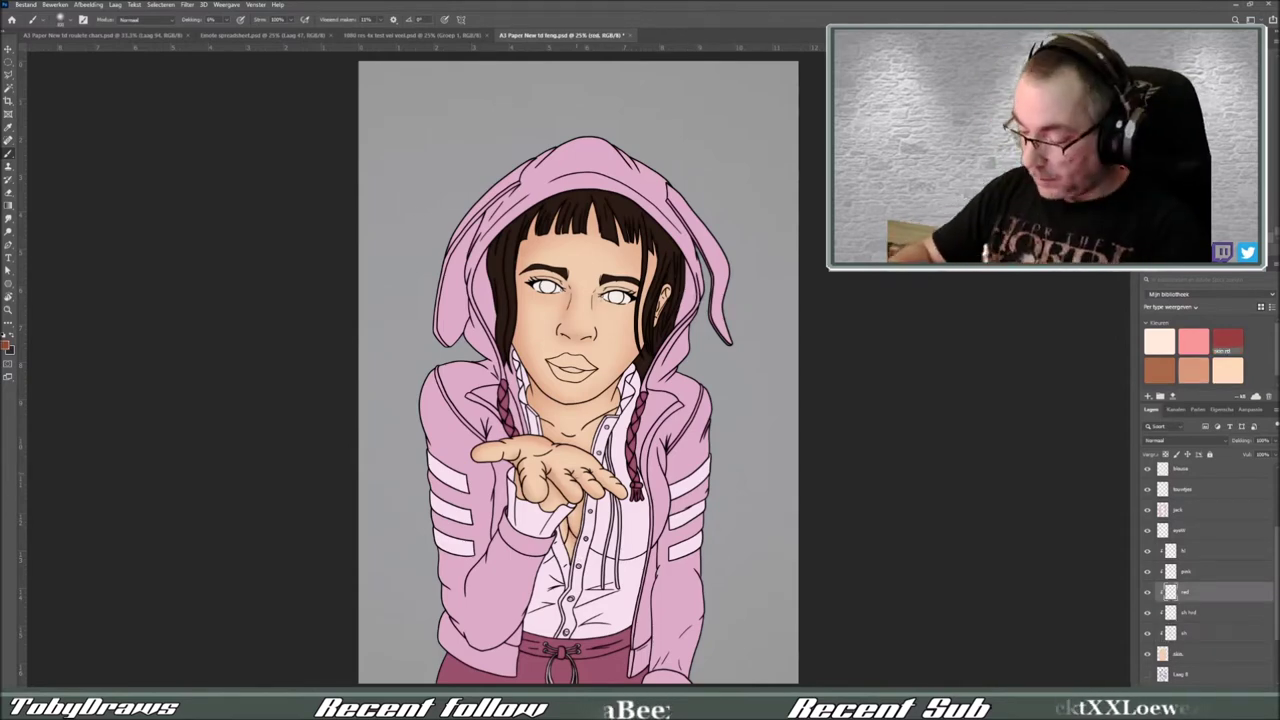
pyautogui.scroll(-2, 1200, 560)
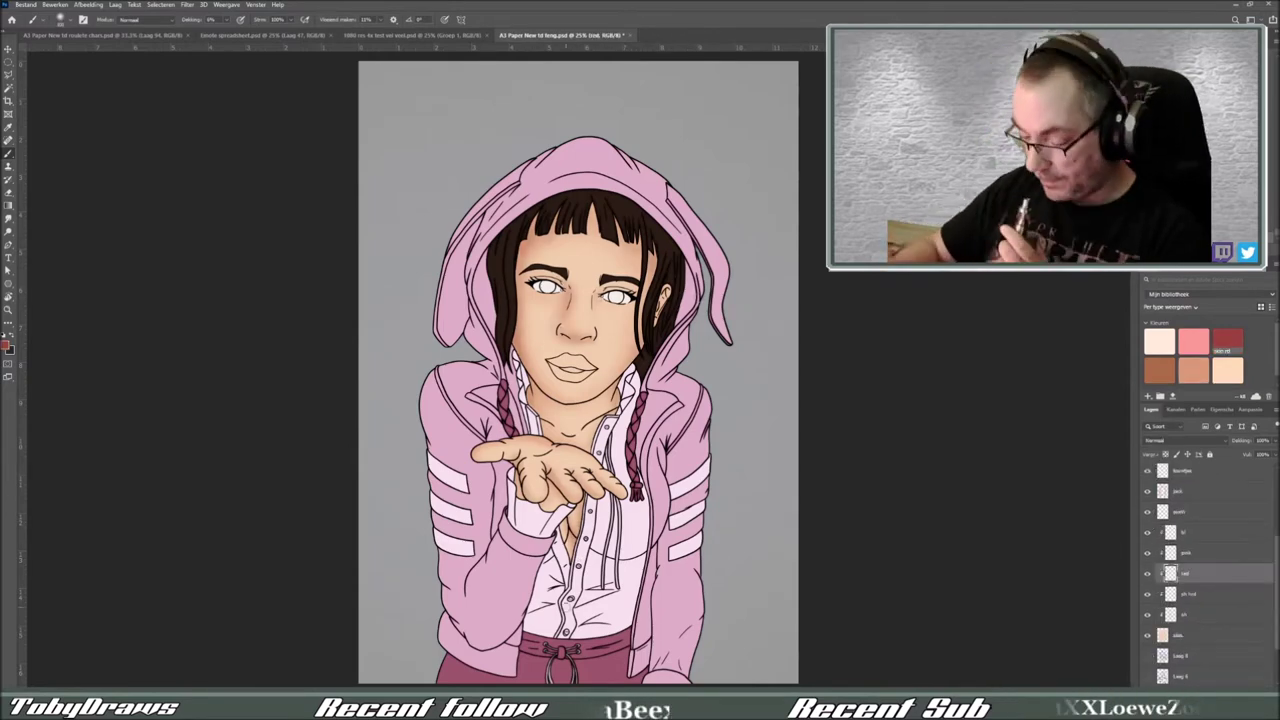
pyautogui.hotkey('alt', '[')
pyautogui.press('F6')
# Step: Shade the face with a tilted view, then open a recently used artwork
pyautogui.scroll(2, 552, 190)
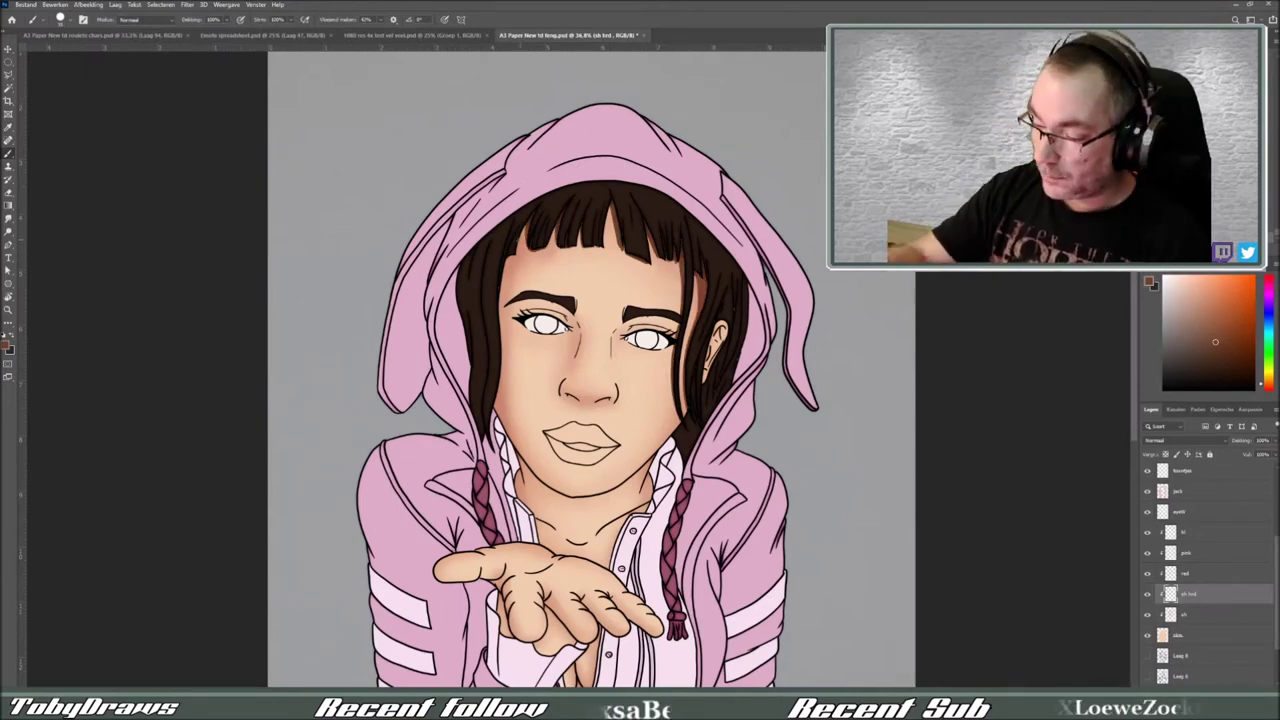
pyautogui.scroll(2, 505, 400)
pyautogui.moveTo(525, 505)
pyautogui.mouseDown()
pyautogui.moveTo(456, 414)
pyautogui.moveTo(525, 505)
pyautogui.mouseUp()
pyautogui.scroll(-3, 617, 366)
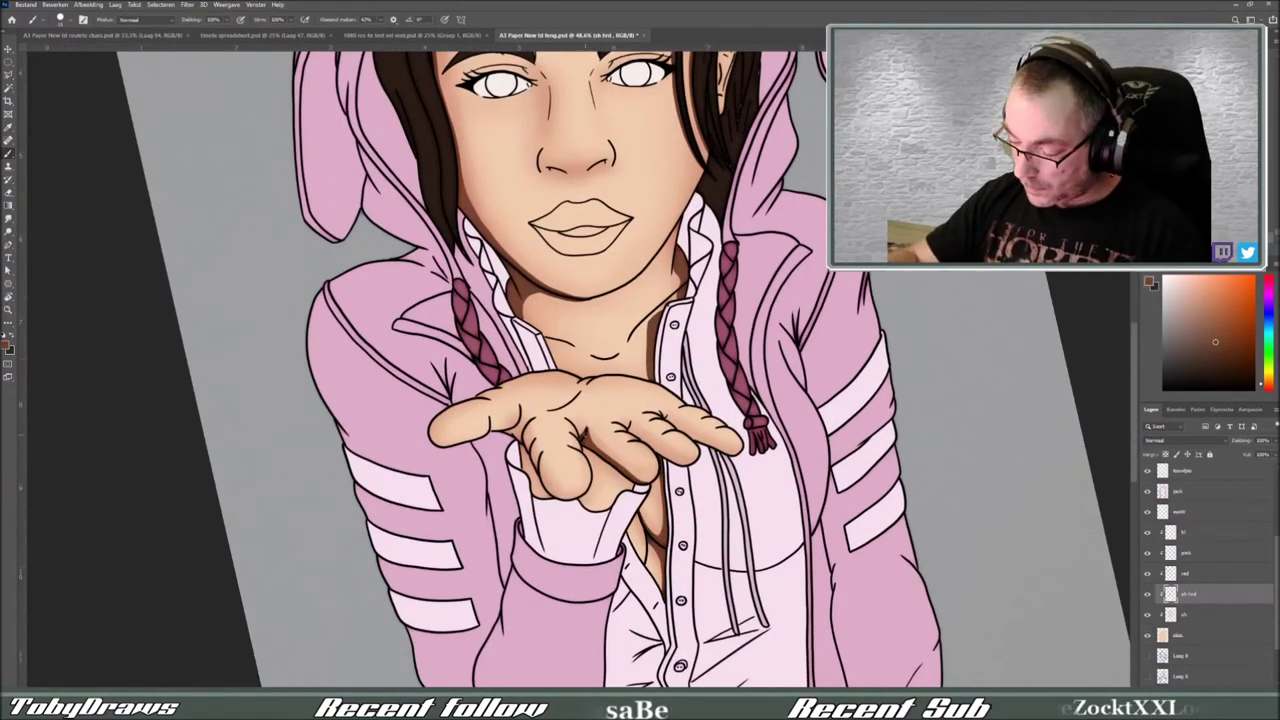
pyautogui.moveTo(688, 431)
pyautogui.mouseDown()
pyautogui.moveTo(560, 520)
pyautogui.moveTo(635, 507)
pyautogui.mouseUp()
pyautogui.scroll(-1, 600, 370)
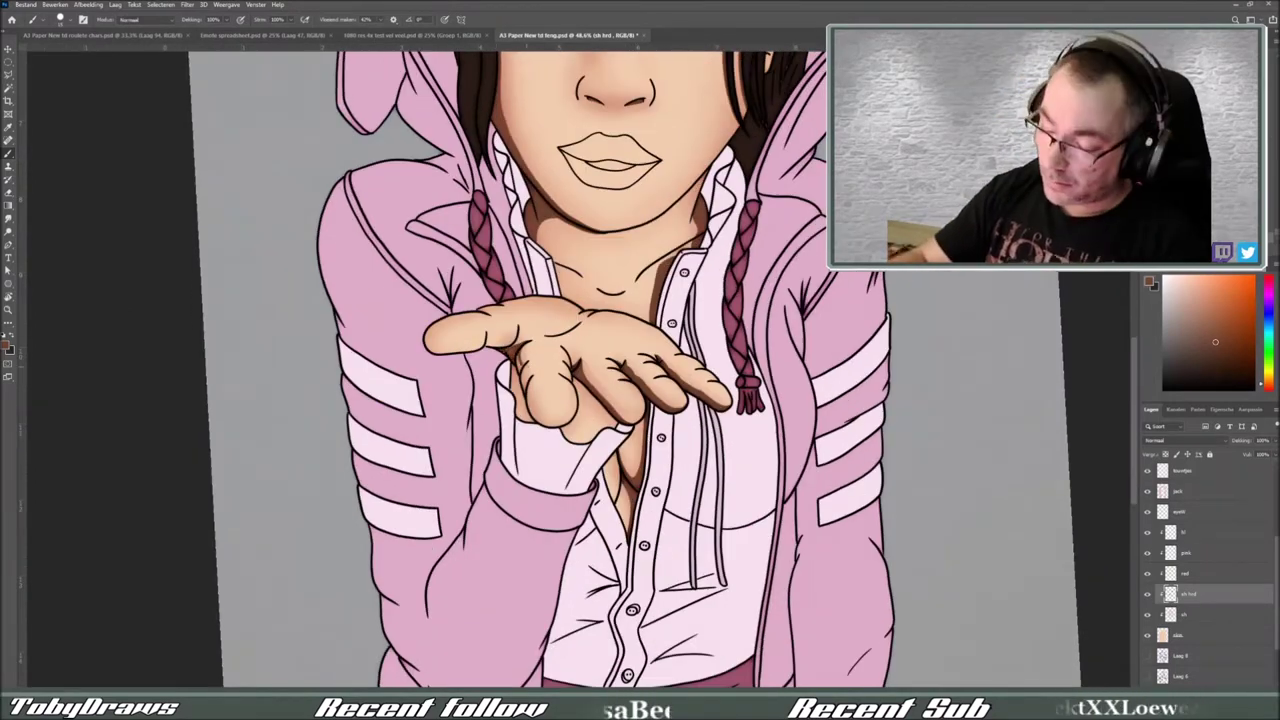
pyautogui.click(25, 4)
pyautogui.click(130, 122)
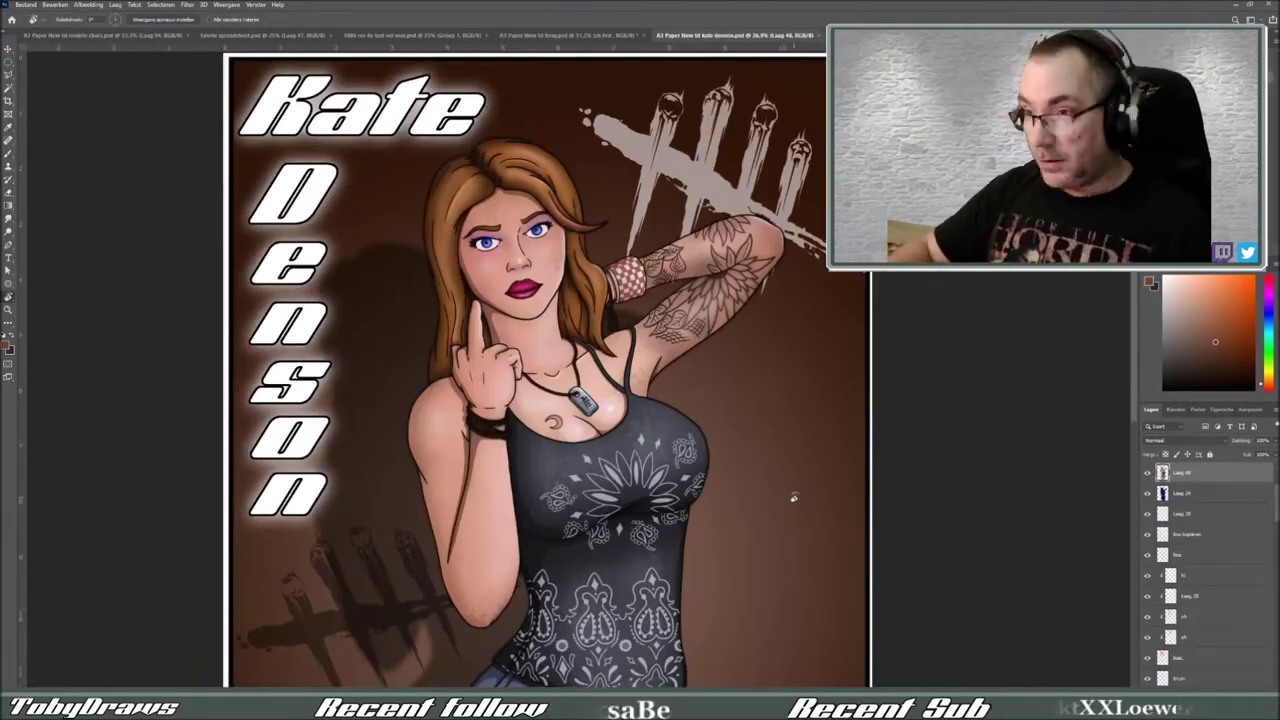
# Step: Cycle through the open document tabs back to the hooded girl drawing
pyautogui.click(545, 35)
pyautogui.click(410, 35)
pyautogui.click(172, 36)
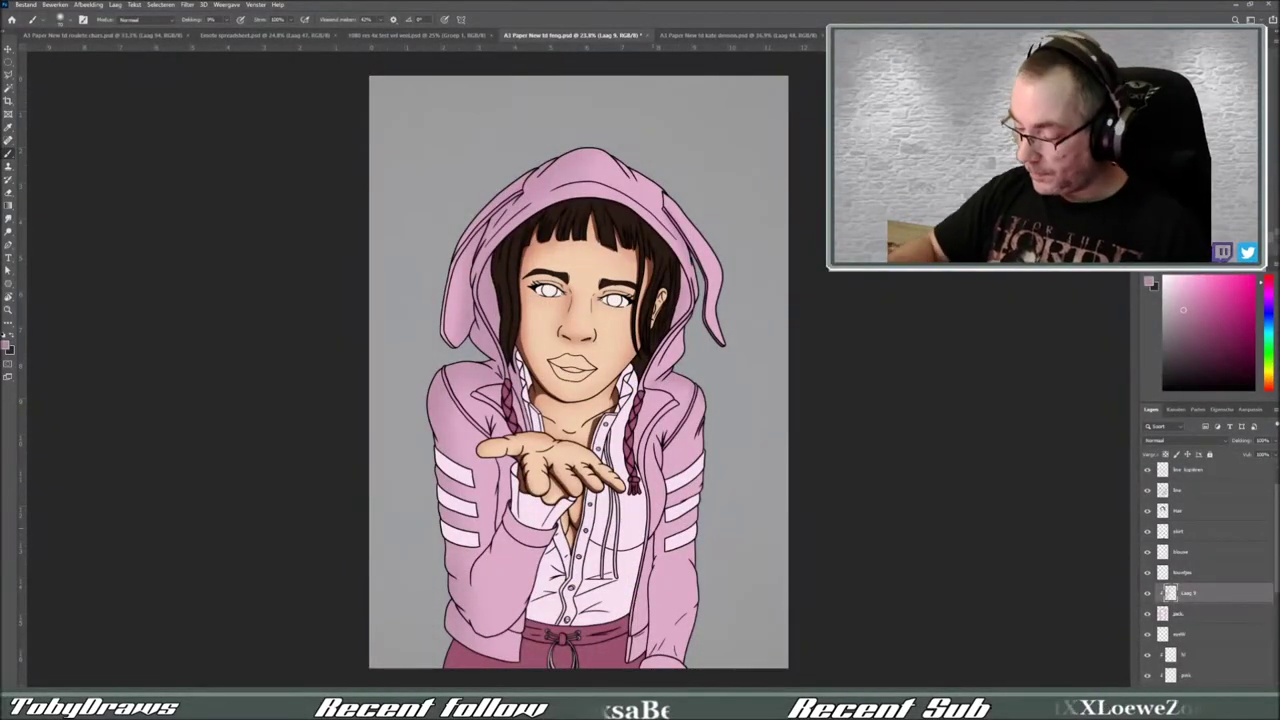
# Step: Paint a darker shadow stroke down the left sleeve of the pink hoodie
pyautogui.scroll(1, 578, 370)
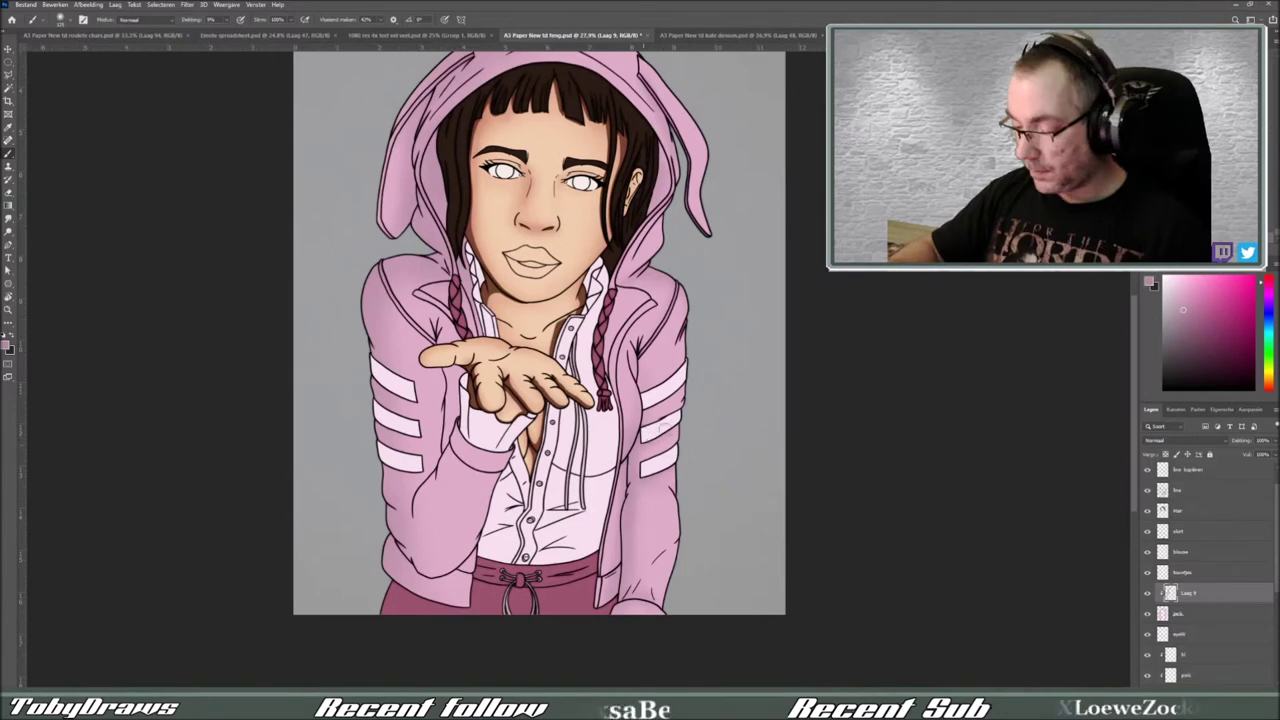
pyautogui.moveTo(450, 375); pyautogui.dragTo(440, 470)
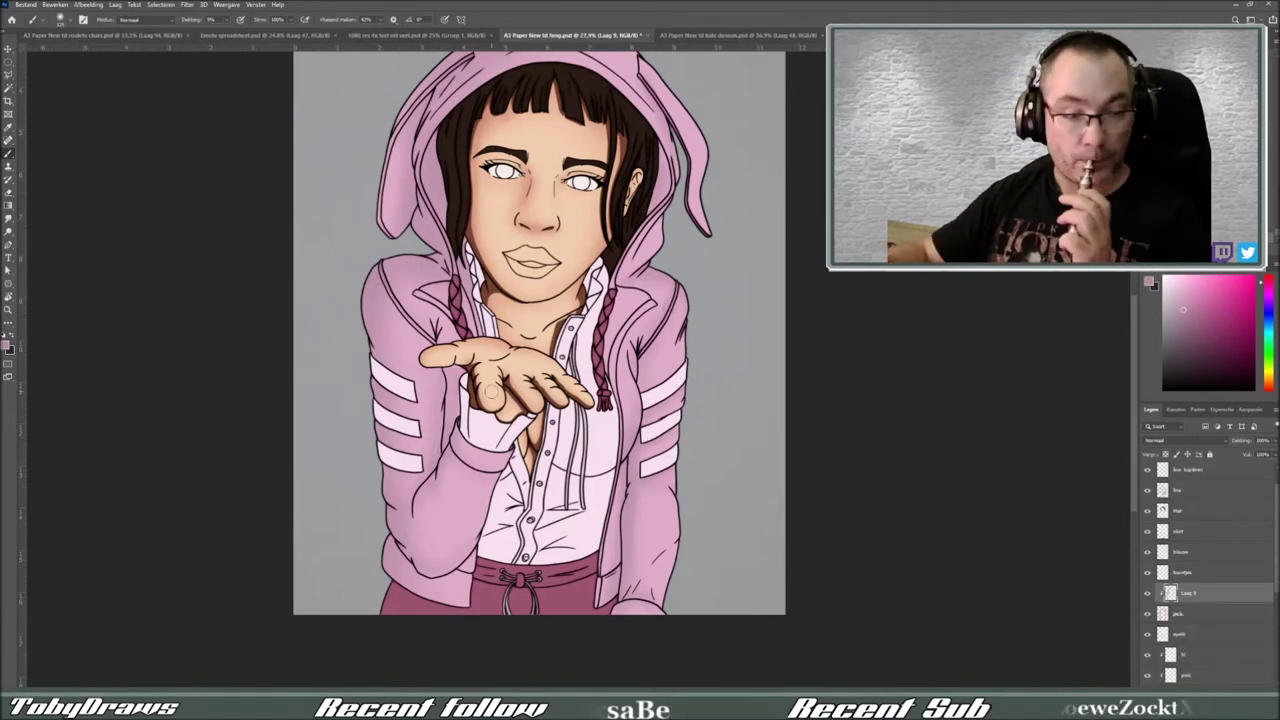
pyautogui.scroll(1, 490, 393)
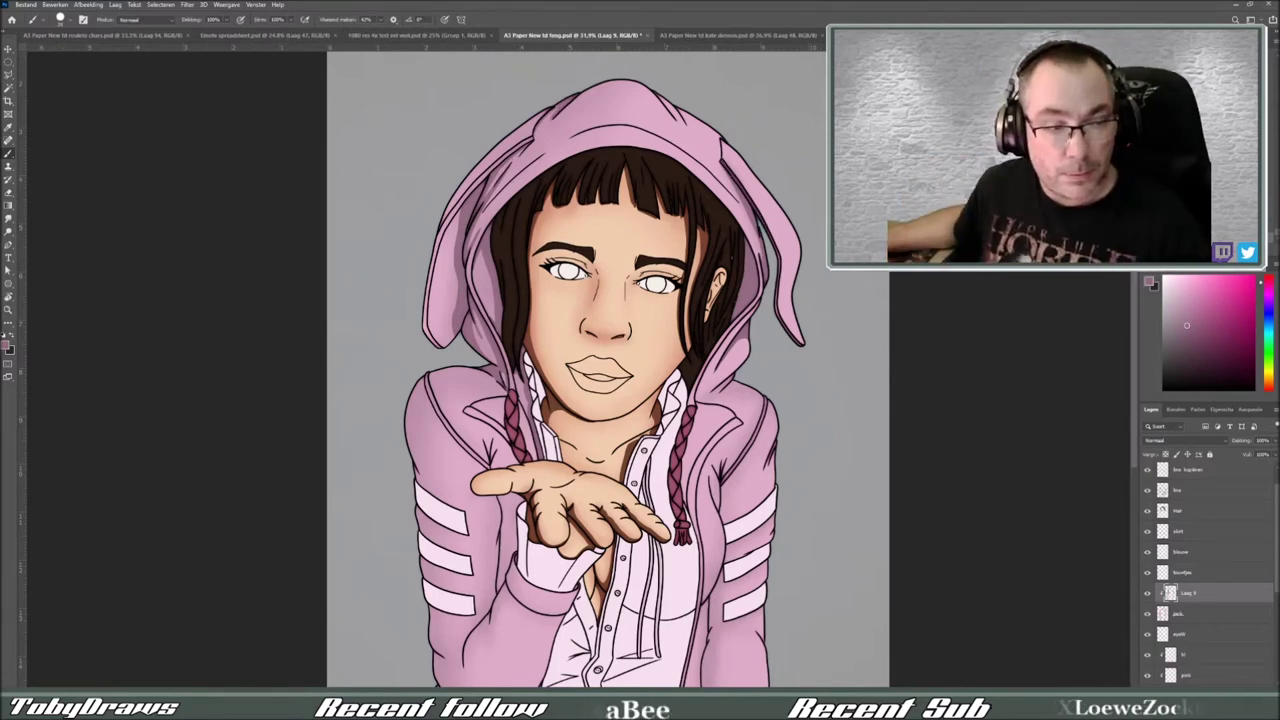
pyautogui.moveTo(600, 400)
pyautogui.mouseDown()
pyautogui.moveTo(649, 325)
pyautogui.moveTo(682, 324)
pyautogui.mouseUp()
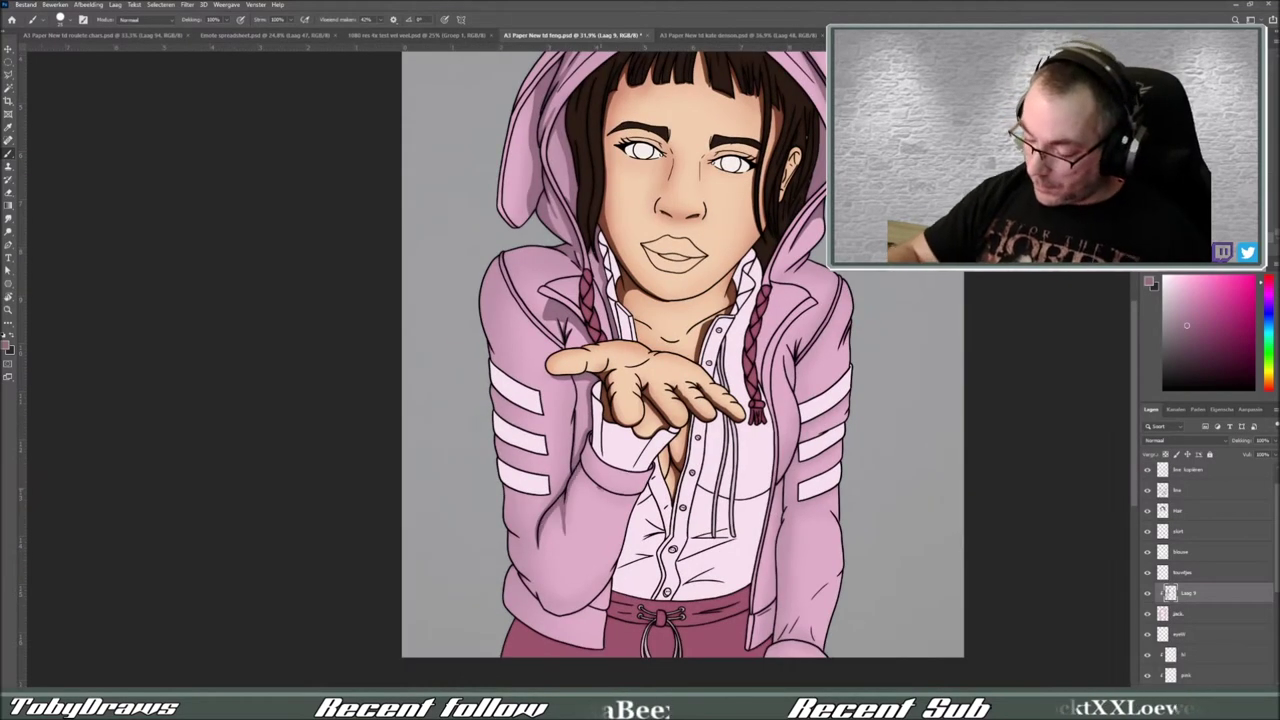
# Step: Rotate and zoom the view around the hand and torso, then straighten it and zoom back out
pyautogui.moveTo(800, 300)
pyautogui.mouseDown()
pyautogui.moveTo(700, 450)
pyautogui.moveTo(790, 320)
pyautogui.mouseUp()
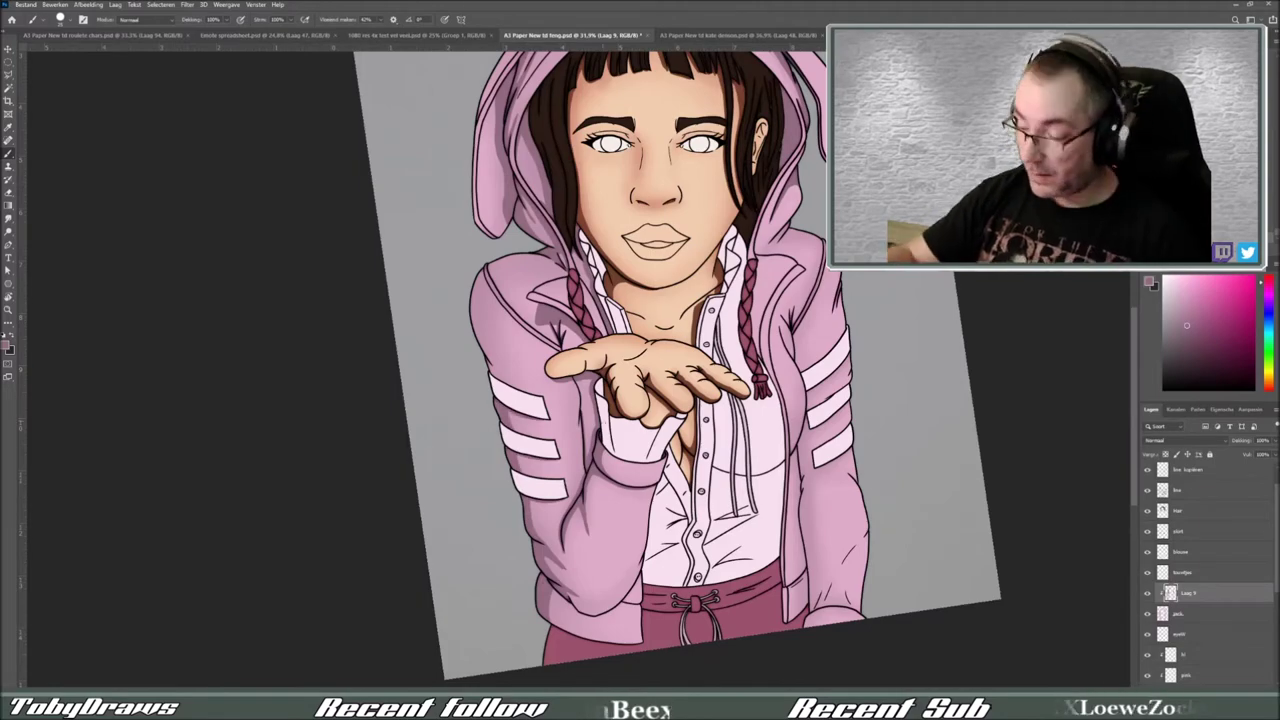
pyautogui.scroll(3, 650, 360)
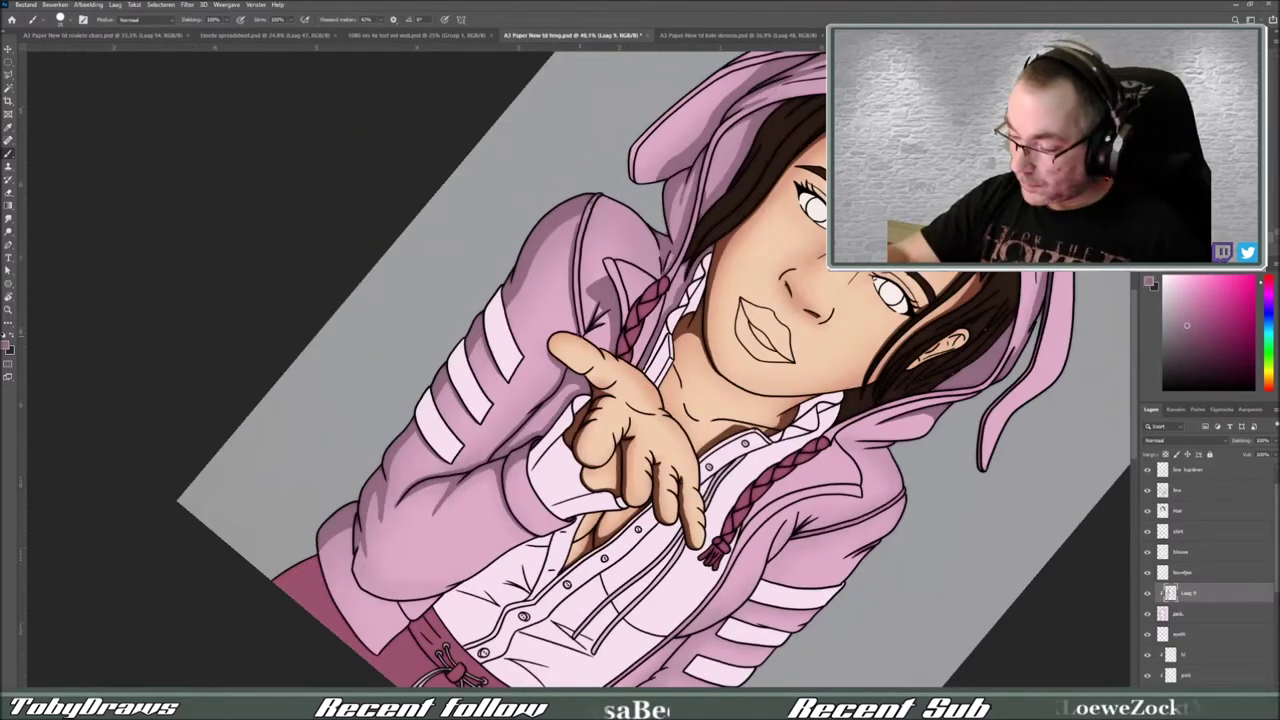
pyautogui.moveTo(800, 300); pyautogui.dragTo(790, 320)
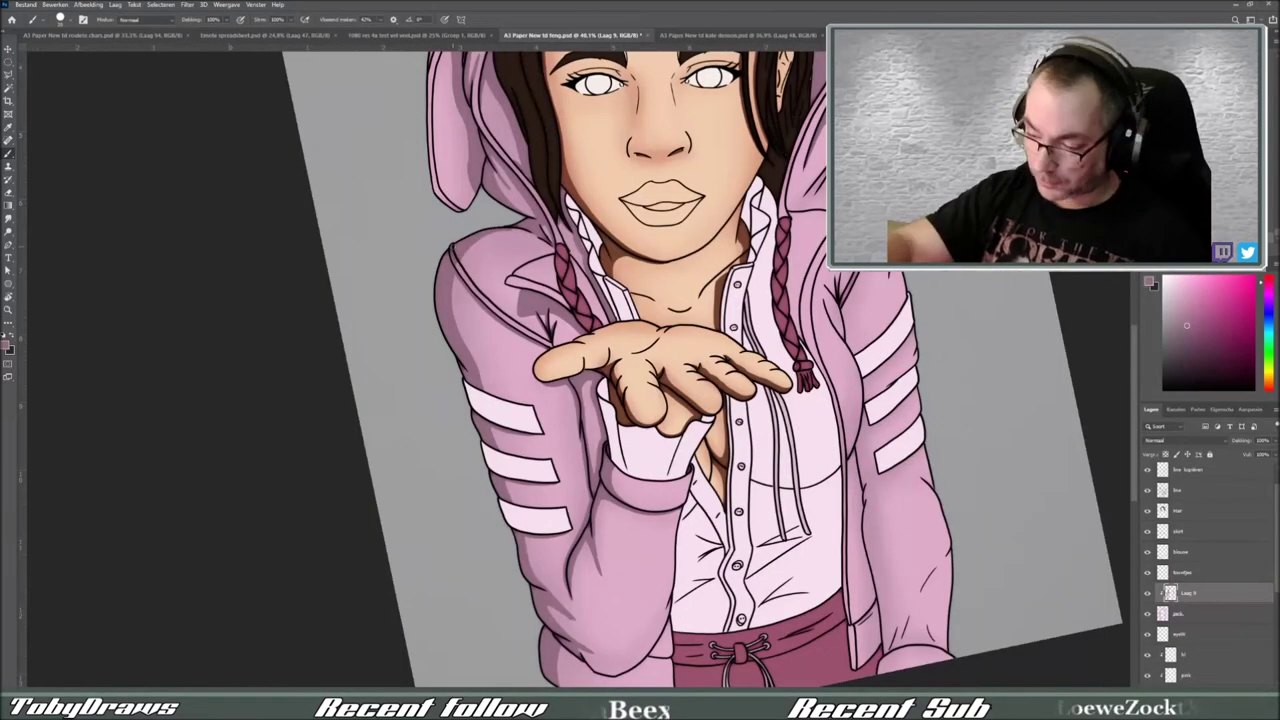
pyautogui.press('Escape')
pyautogui.scroll(-2, 700, 305)
pyautogui.scroll(-2, 690, 290)
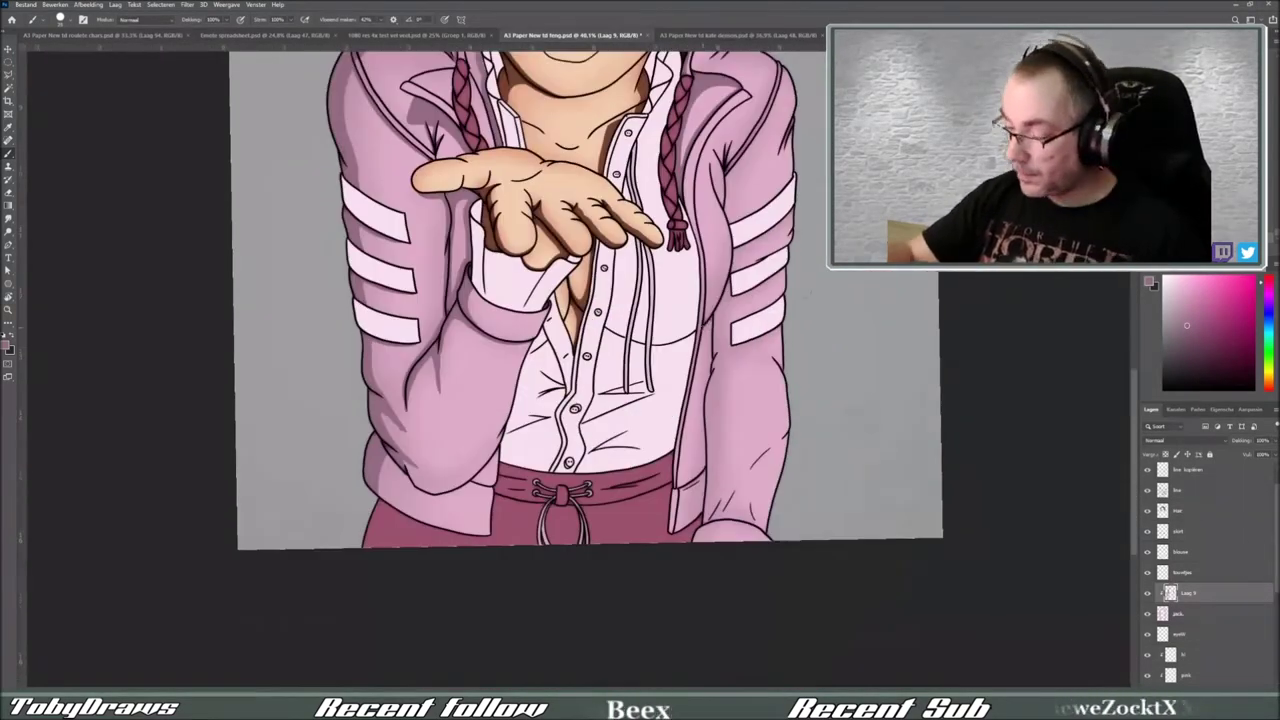
pyautogui.scroll(-2, 700, 300)
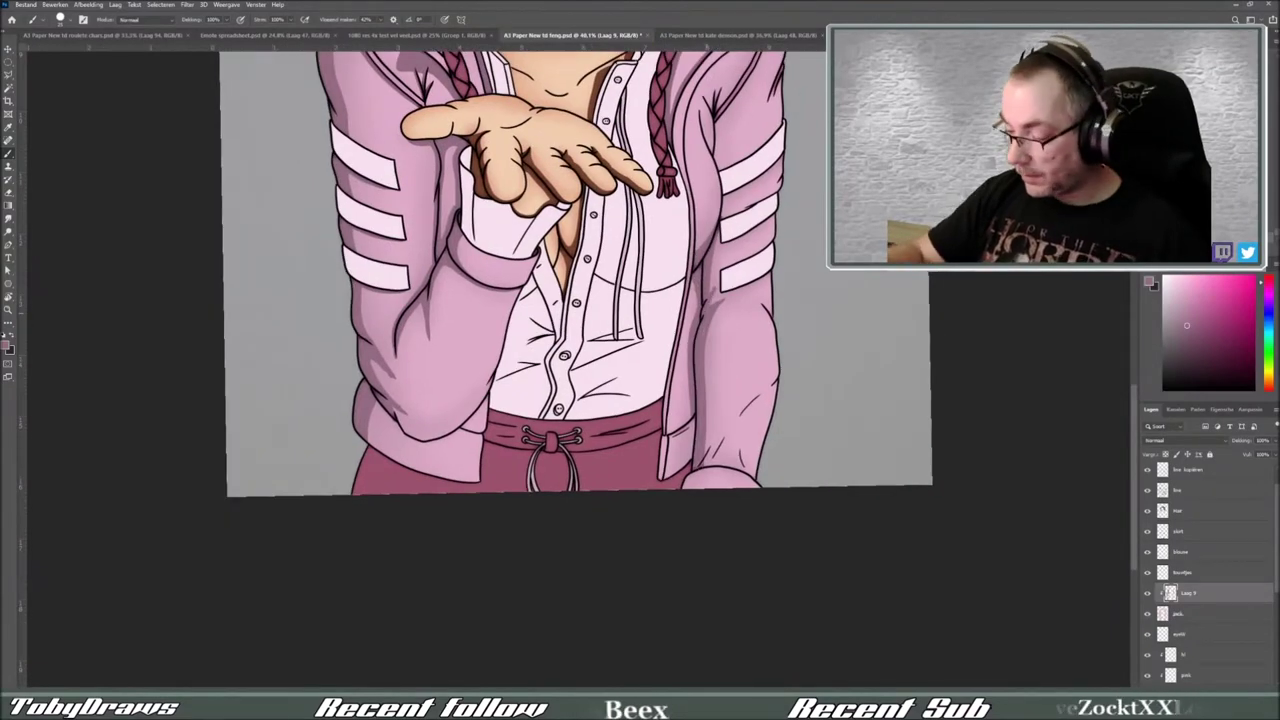
pyautogui.scroll(-2, 700, 300)
pyautogui.press('r')
pyautogui.scroll(-3, 808, 353)
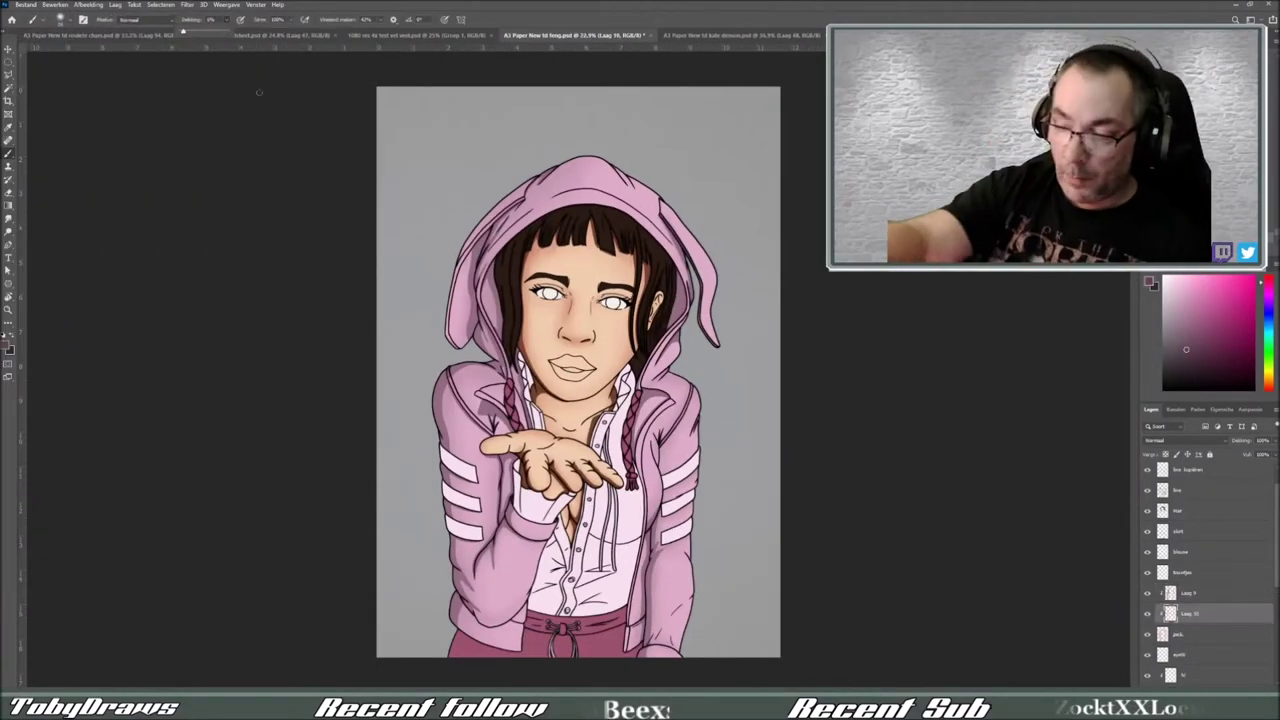
# Step: Add shading layers, rename one 'del', and reorder Laag 10, 12 and 14 around it
pyautogui.click(1190, 489)
pyautogui.press('b')
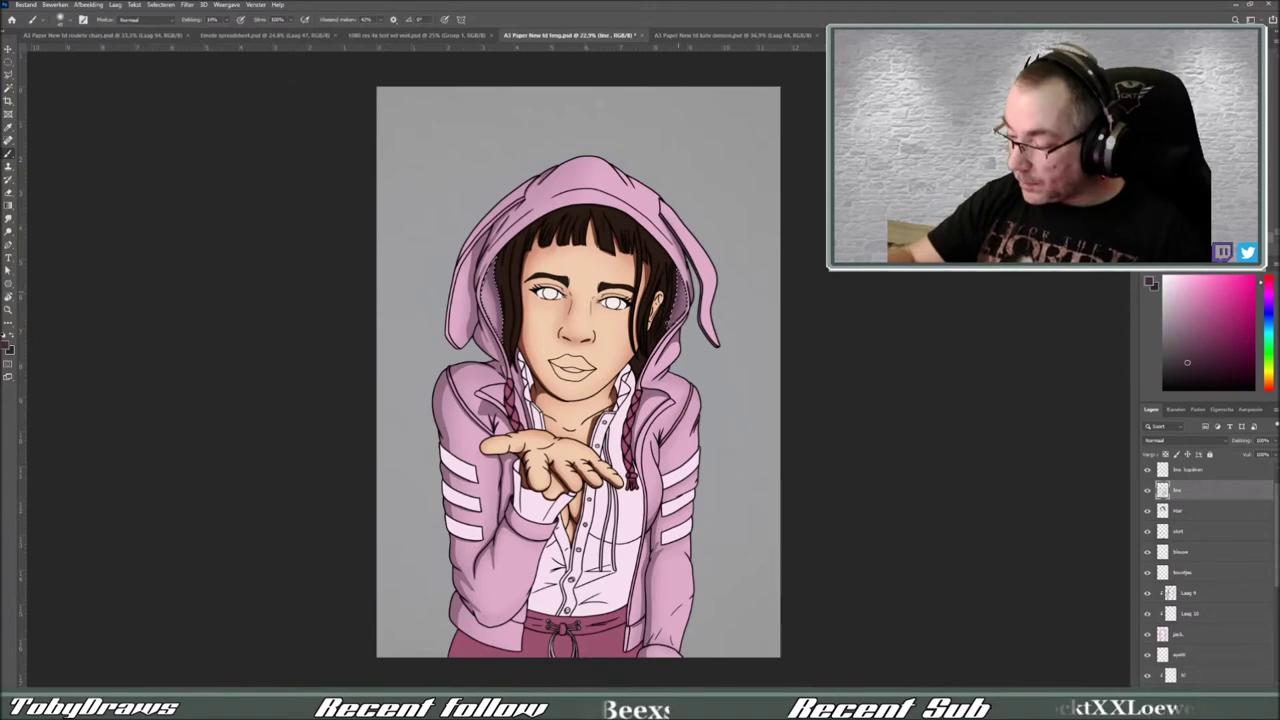
pyautogui.moveTo(1190, 612); pyautogui.dragTo(1190, 592)
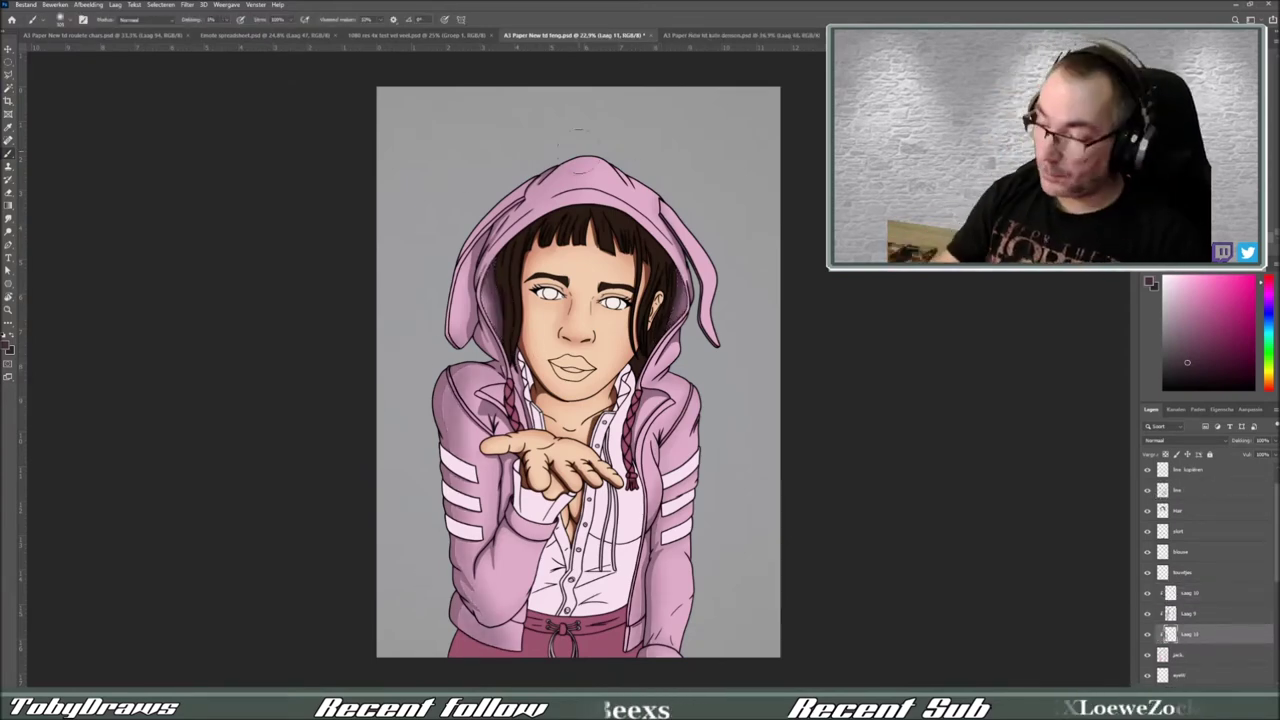
pyautogui.moveTo(1190, 654)
pyautogui.mouseDown()
pyautogui.moveTo(1237, 590)
pyautogui.moveTo(1190, 592)
pyautogui.mouseUp()
pyautogui.doubleClick(1186, 592)
pyautogui.write('del')
pyautogui.press('Return')
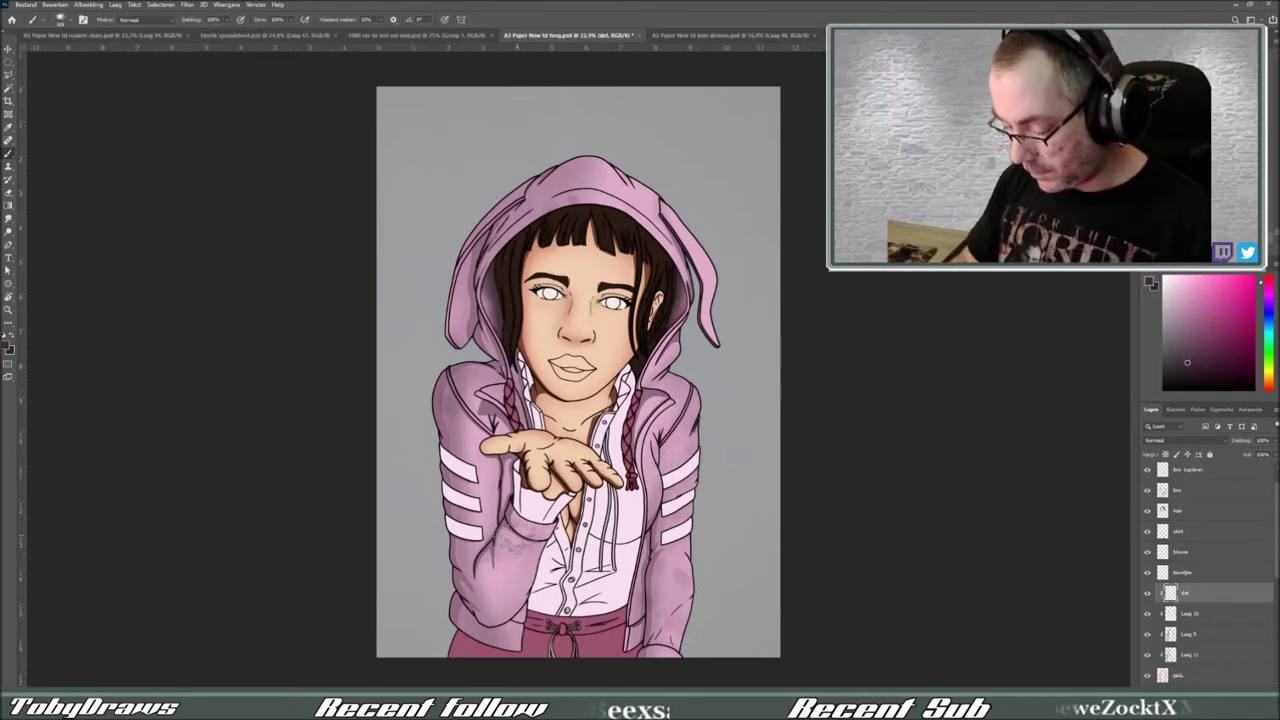
pyautogui.moveTo(1190, 602); pyautogui.dragTo(1190, 551)
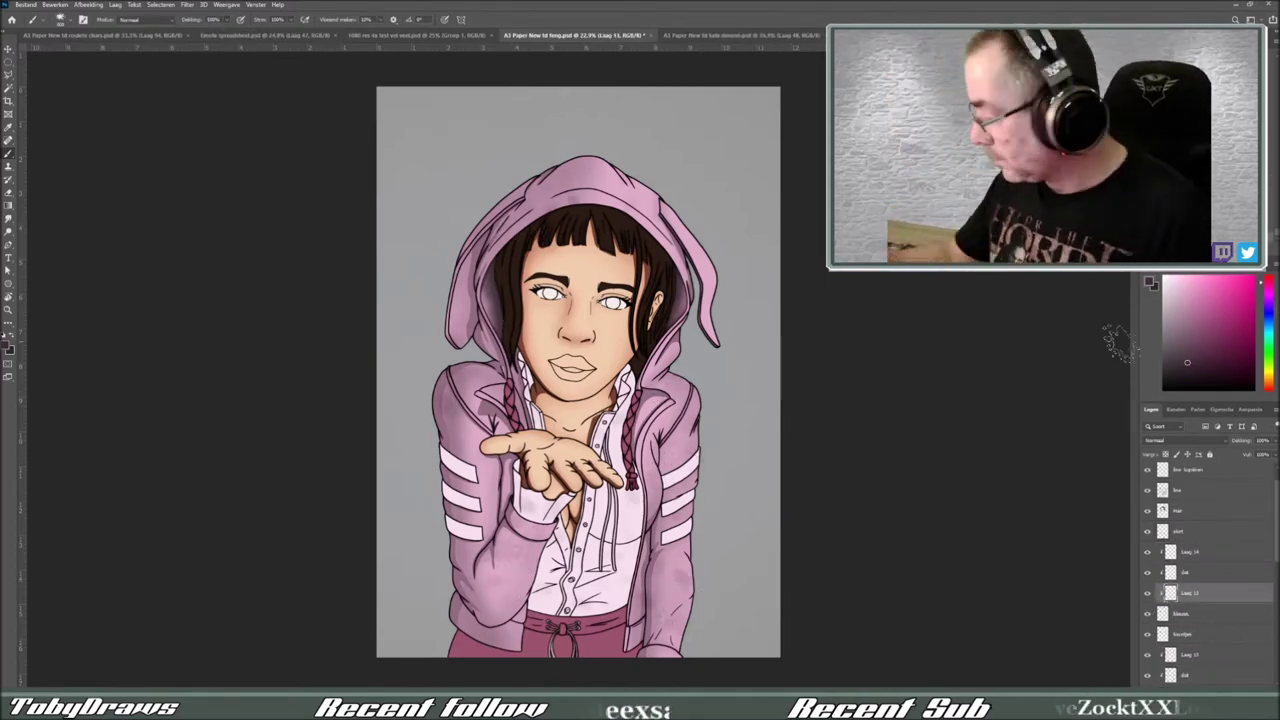
pyautogui.click(1200, 572)
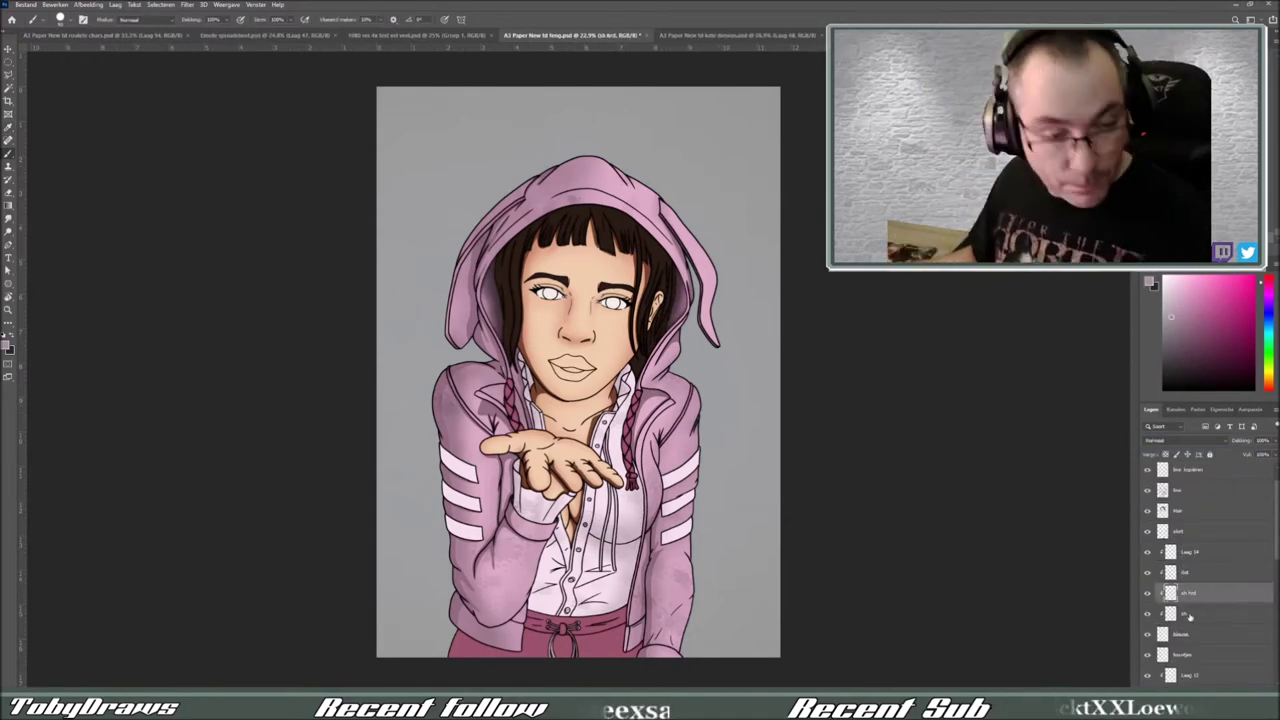
# Step: On the ds hrd layer, shade the end of the lowest sleeve stripe
pyautogui.click(396, 35)
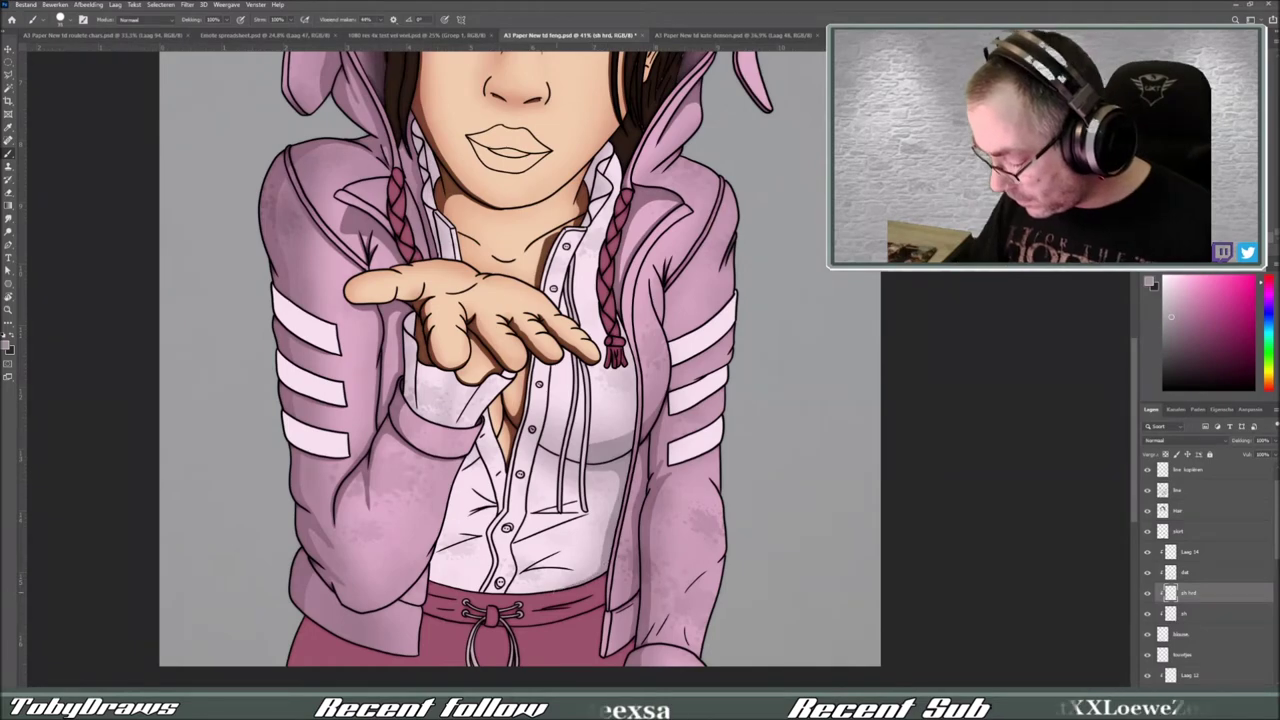
pyautogui.moveTo(500, 366); pyautogui.dragTo(520, 380)
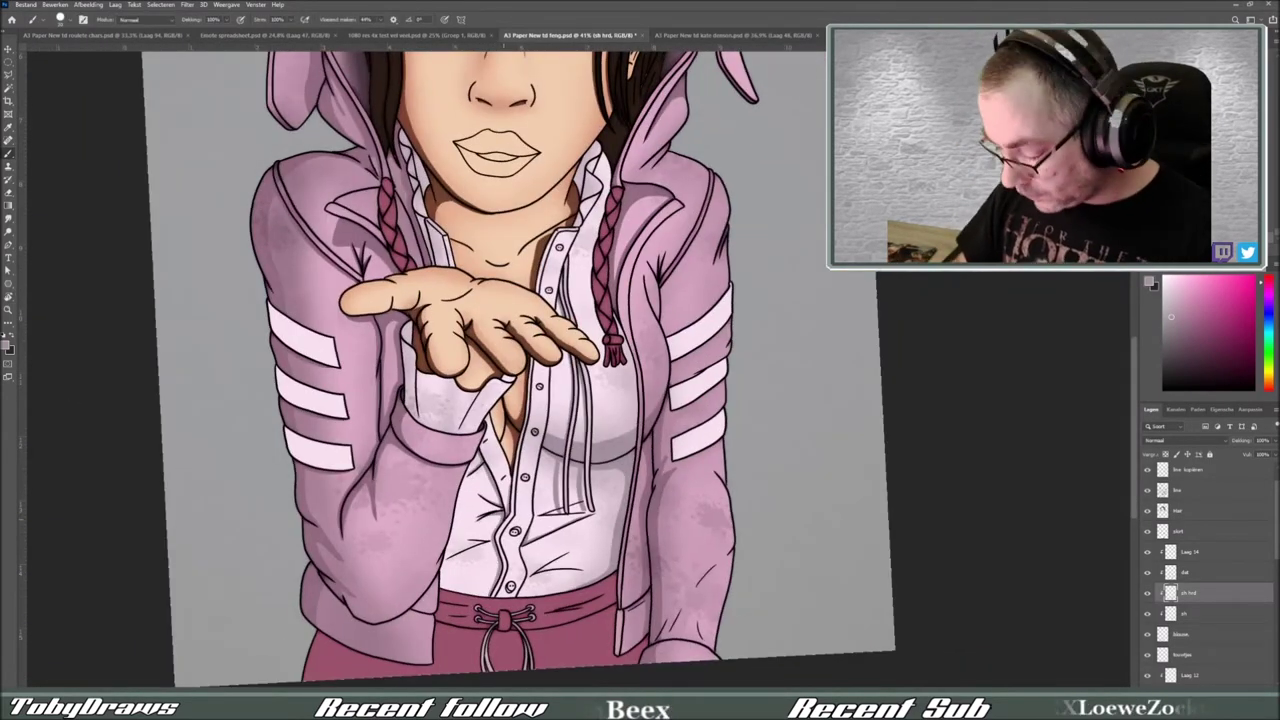
pyautogui.moveTo(295, 430); pyautogui.dragTo(296, 460)
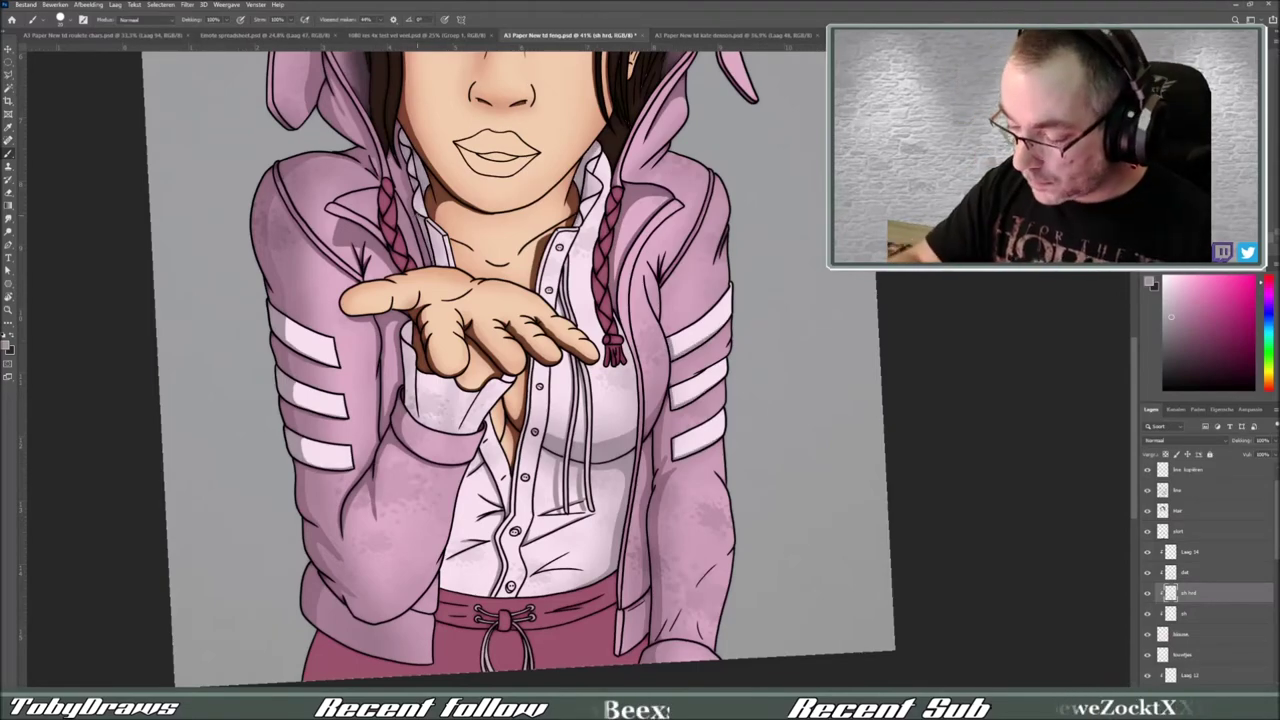
pyautogui.moveTo(500, 366); pyautogui.dragTo(520, 380)
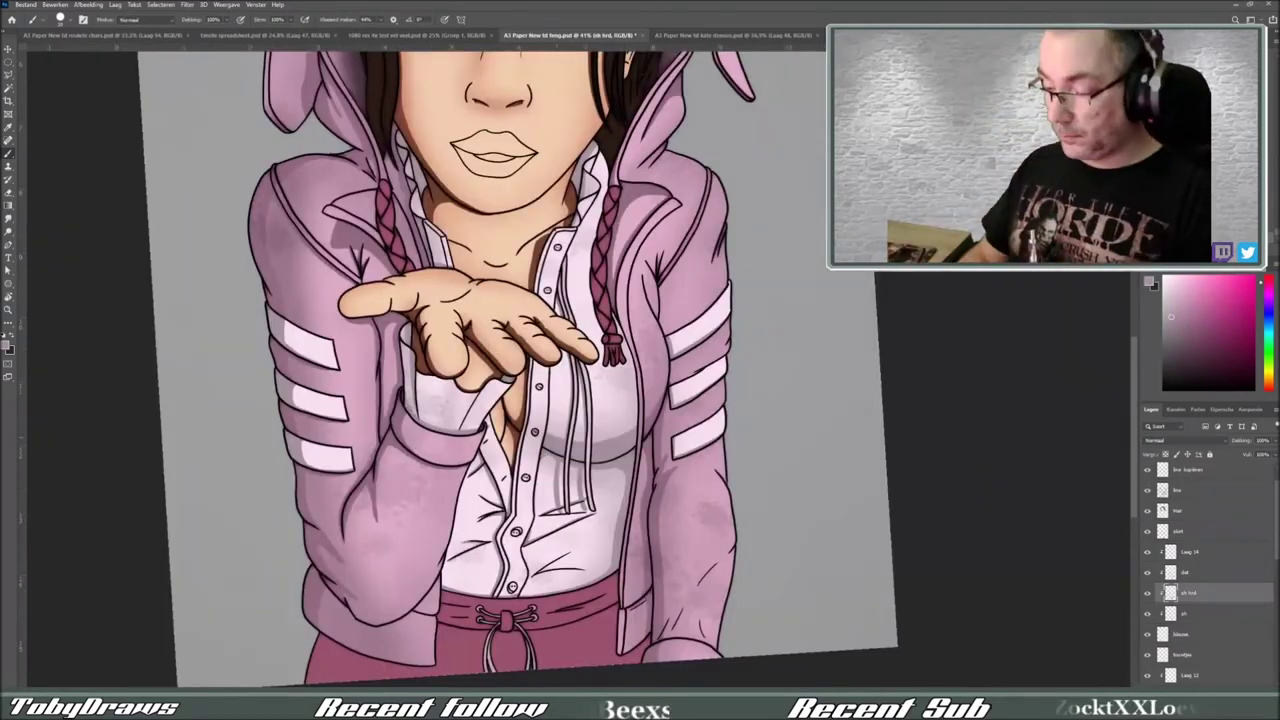
pyautogui.hotkey('ctrl', '0')
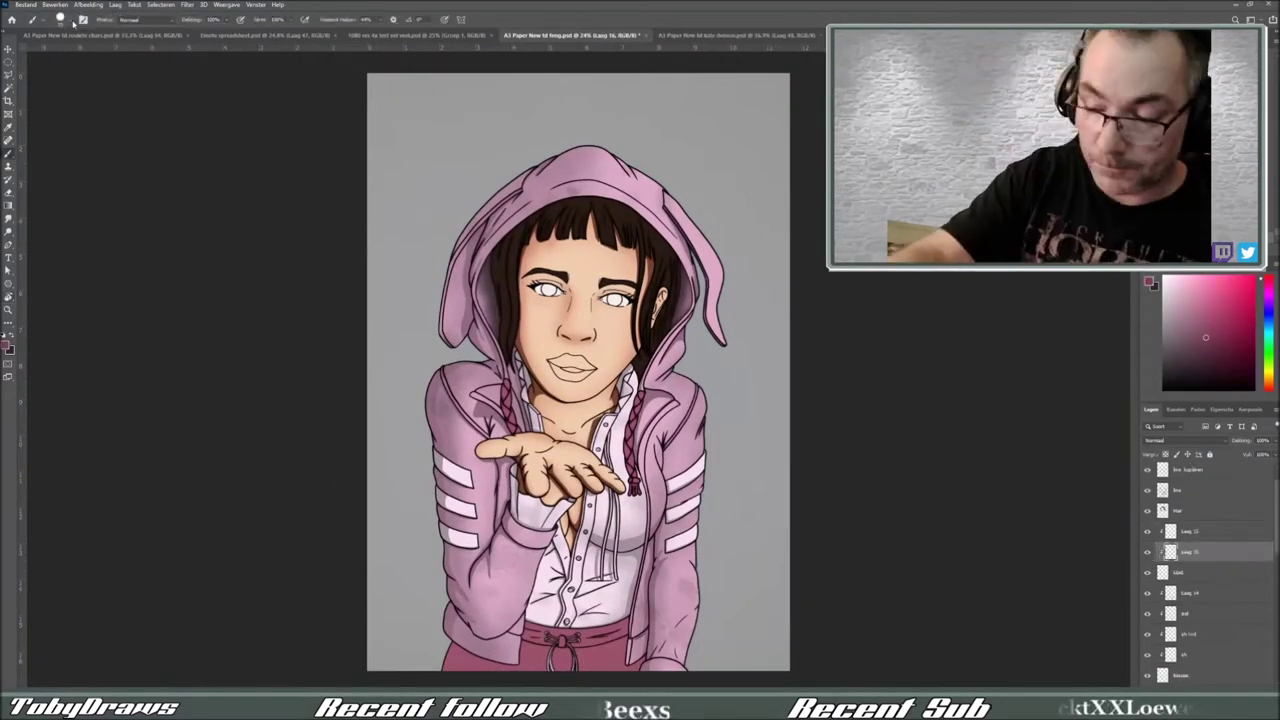
pyautogui.moveTo(578, 370); pyautogui.dragTo(520, 420)
# Step: Brush mottled grunge shadows across the hoodie while rotating and zooming the view
pyautogui.scroll(3, 578, 370)
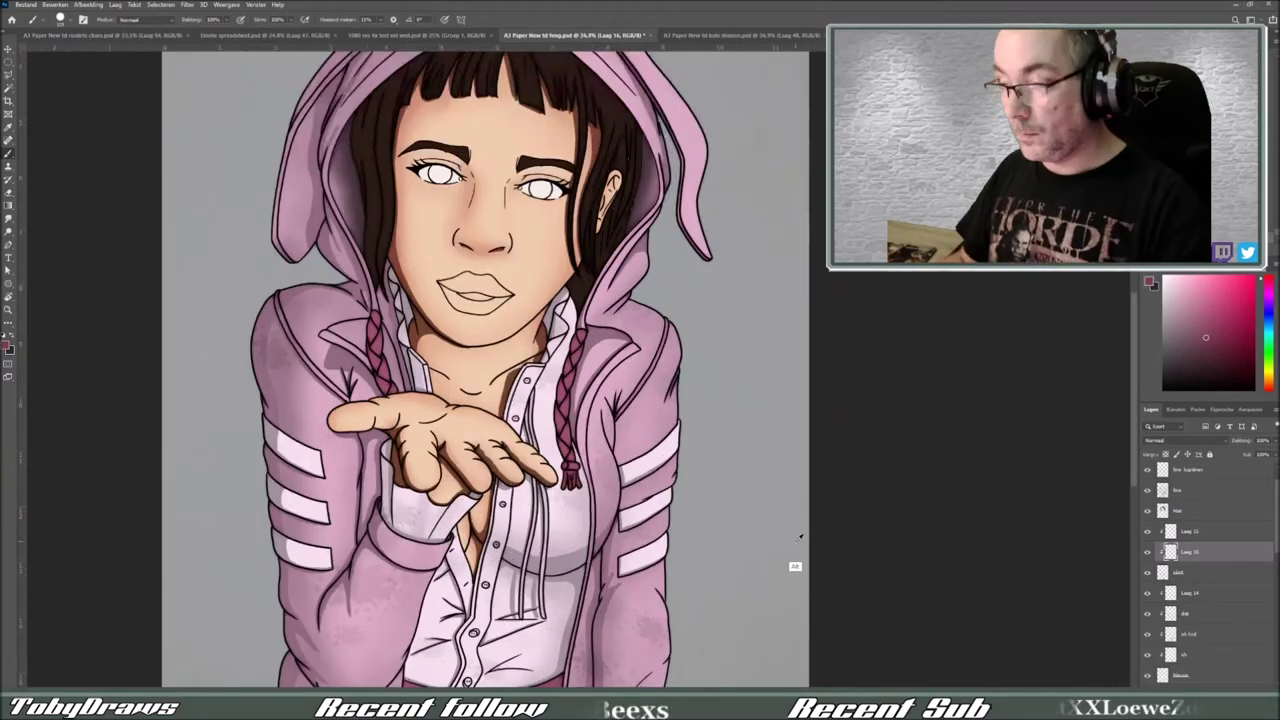
pyautogui.moveTo(504, 250); pyautogui.dragTo(590, 300)
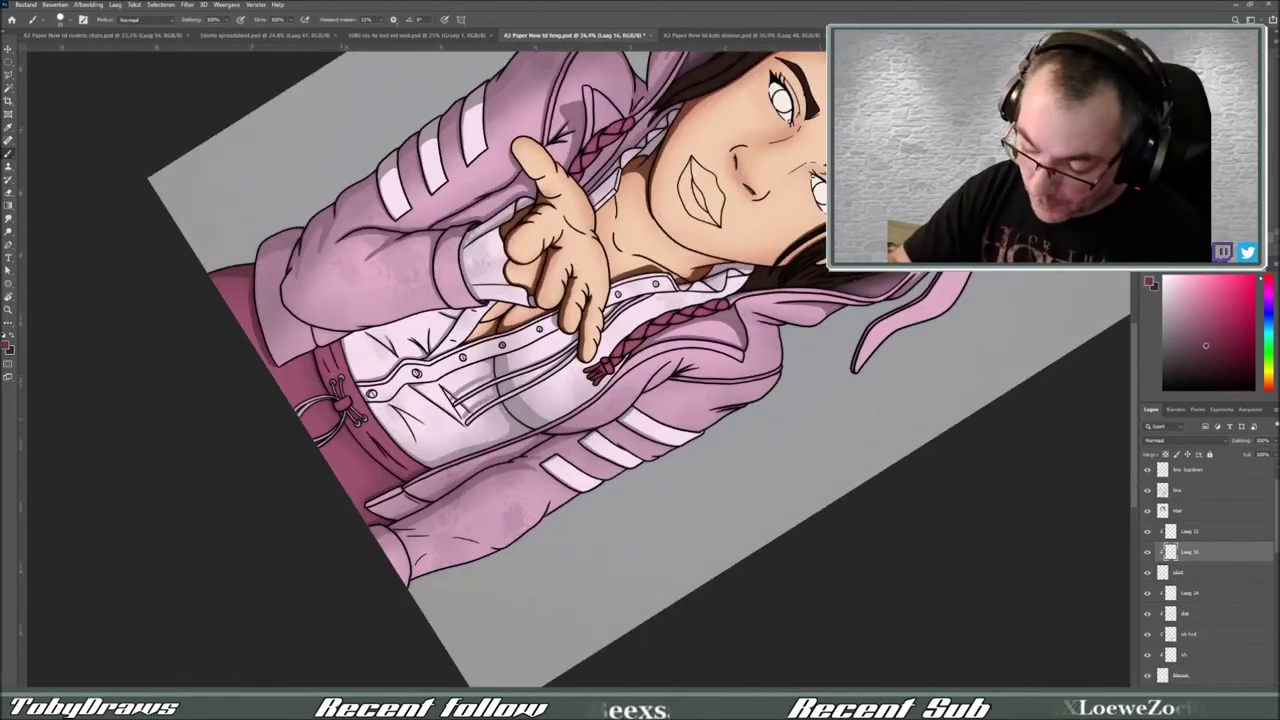
pyautogui.press('Escape')
pyautogui.hotkey('ctrl', '0')
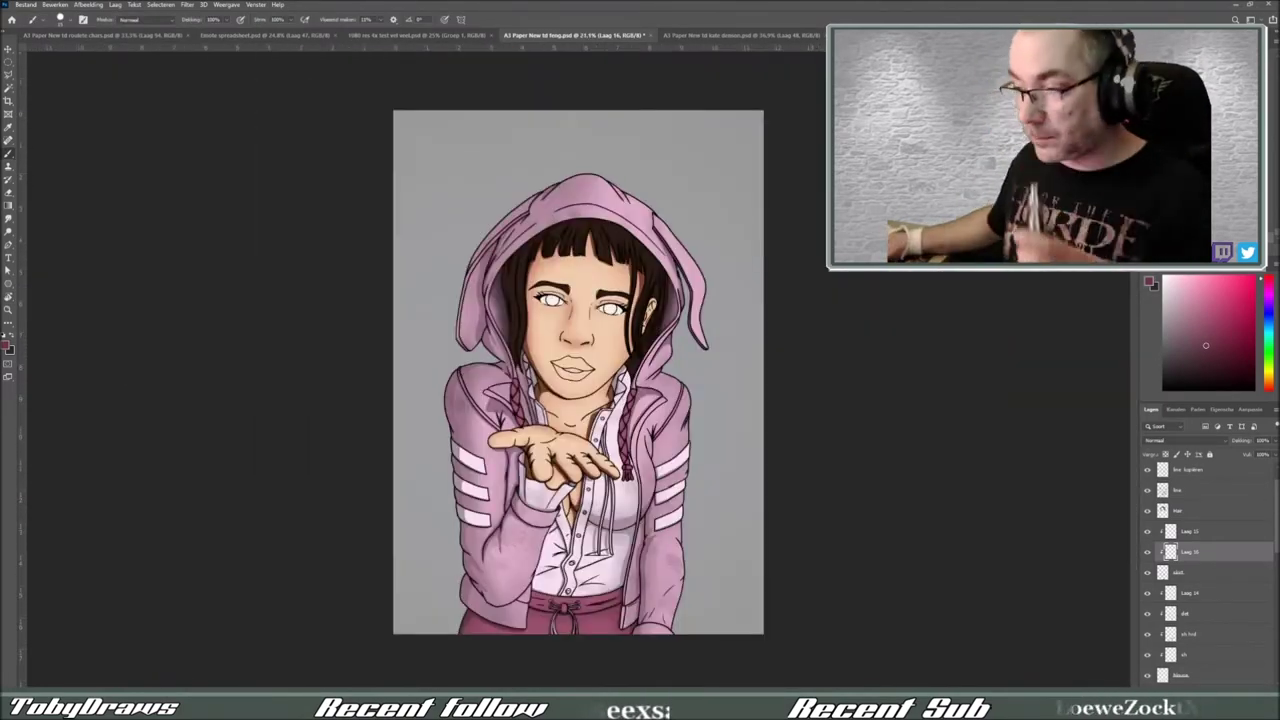
pyautogui.moveTo(873, 508); pyautogui.dragTo(600, 400)
pyautogui.press('Escape')
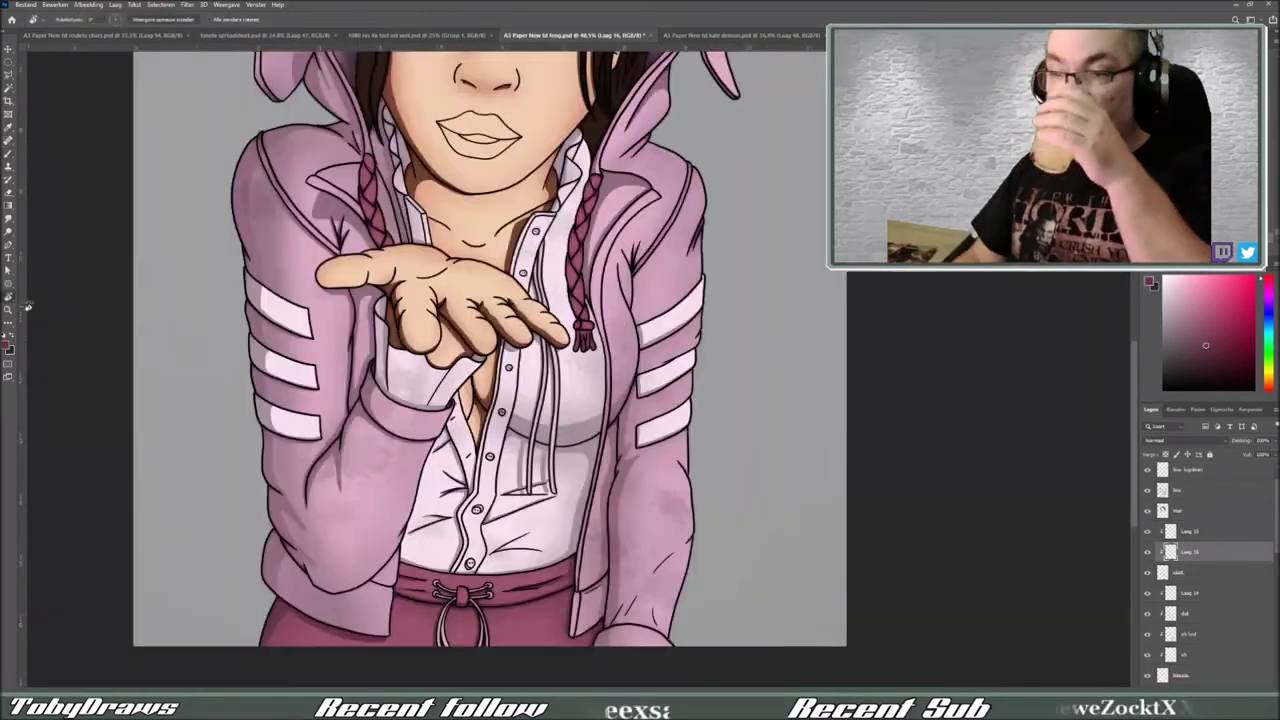
pyautogui.press('b')
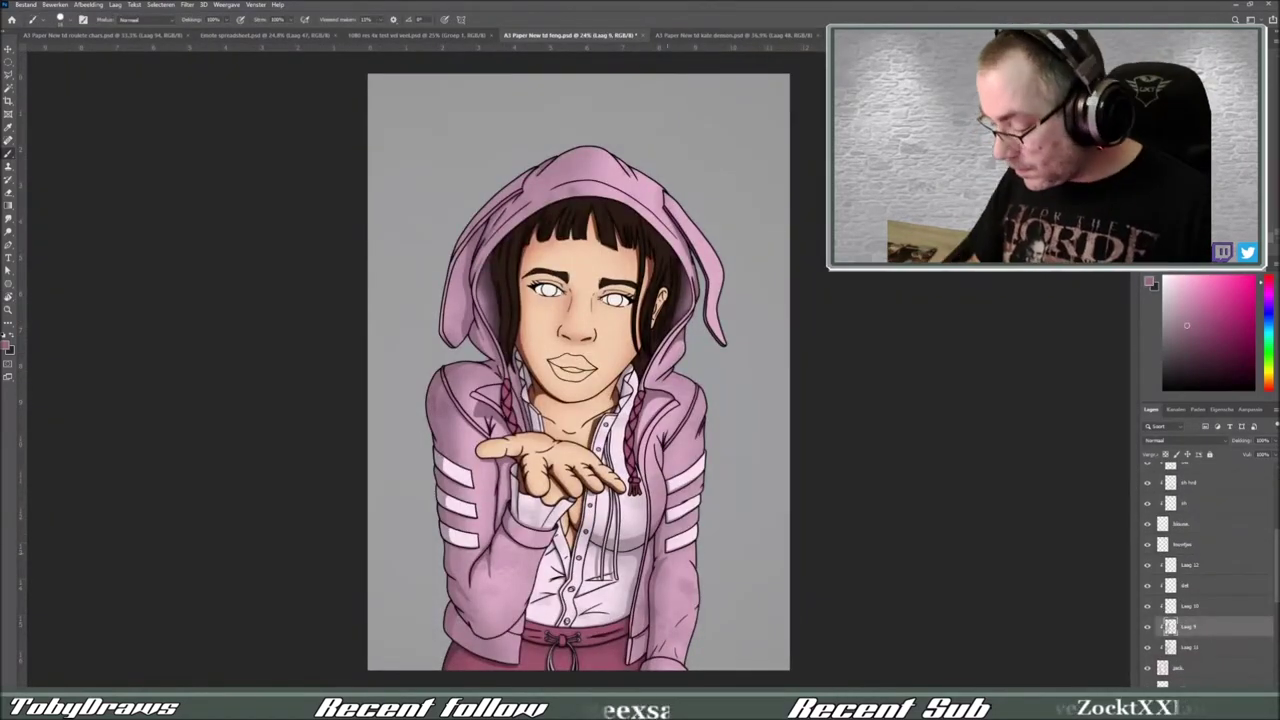
# Step: Fit the document in view, choose a gradient fill and select the dark background layer
pyautogui.scroll(3, 670, 446)
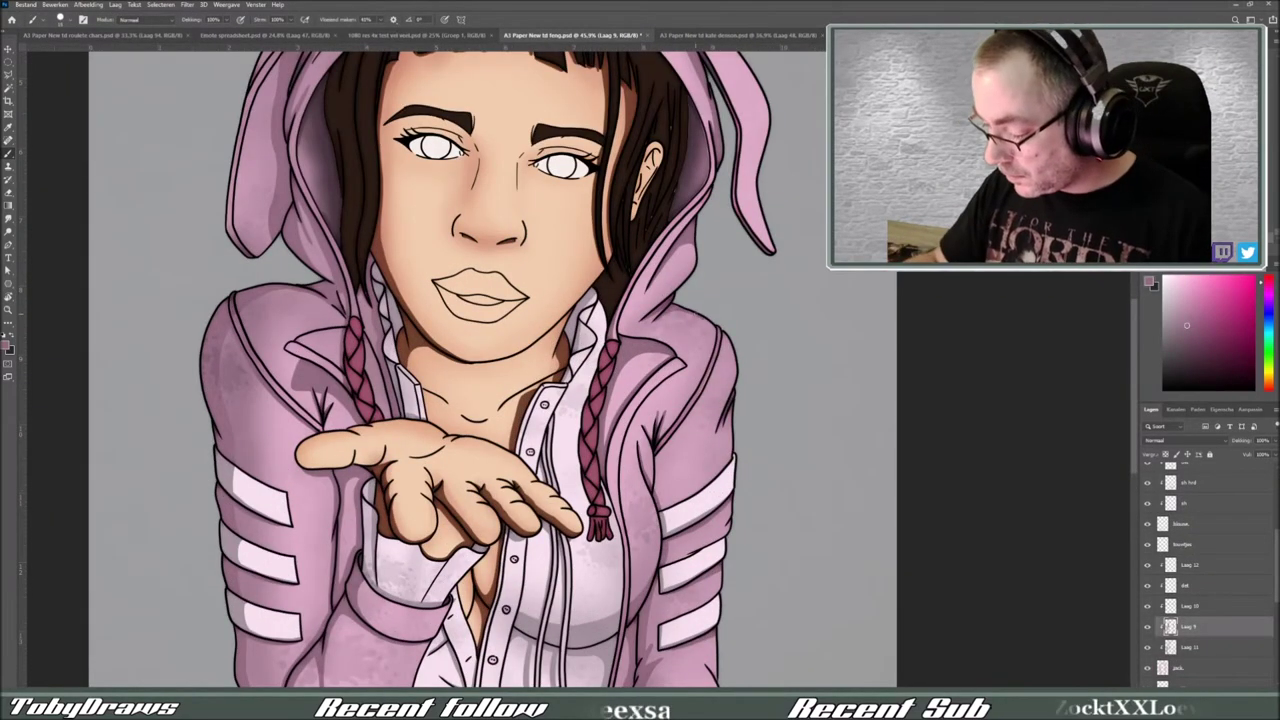
pyautogui.scroll(2, 450, 370)
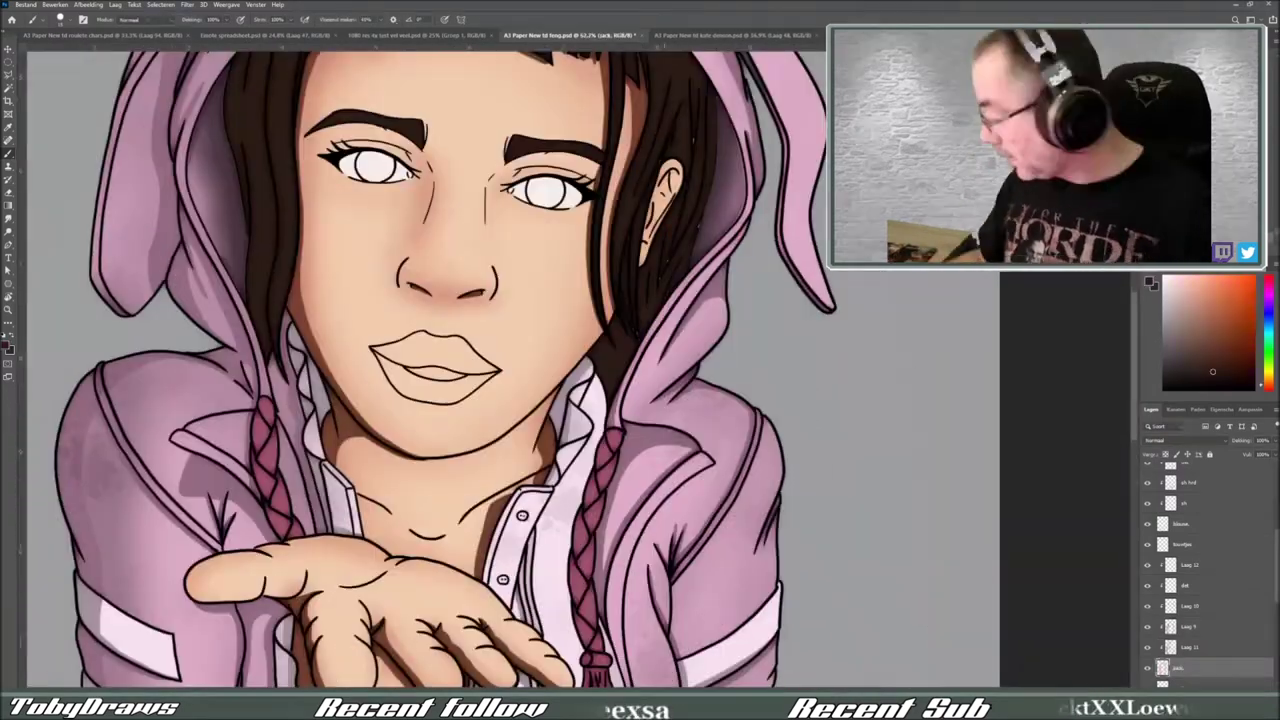
pyautogui.scroll(5, 450, 370)
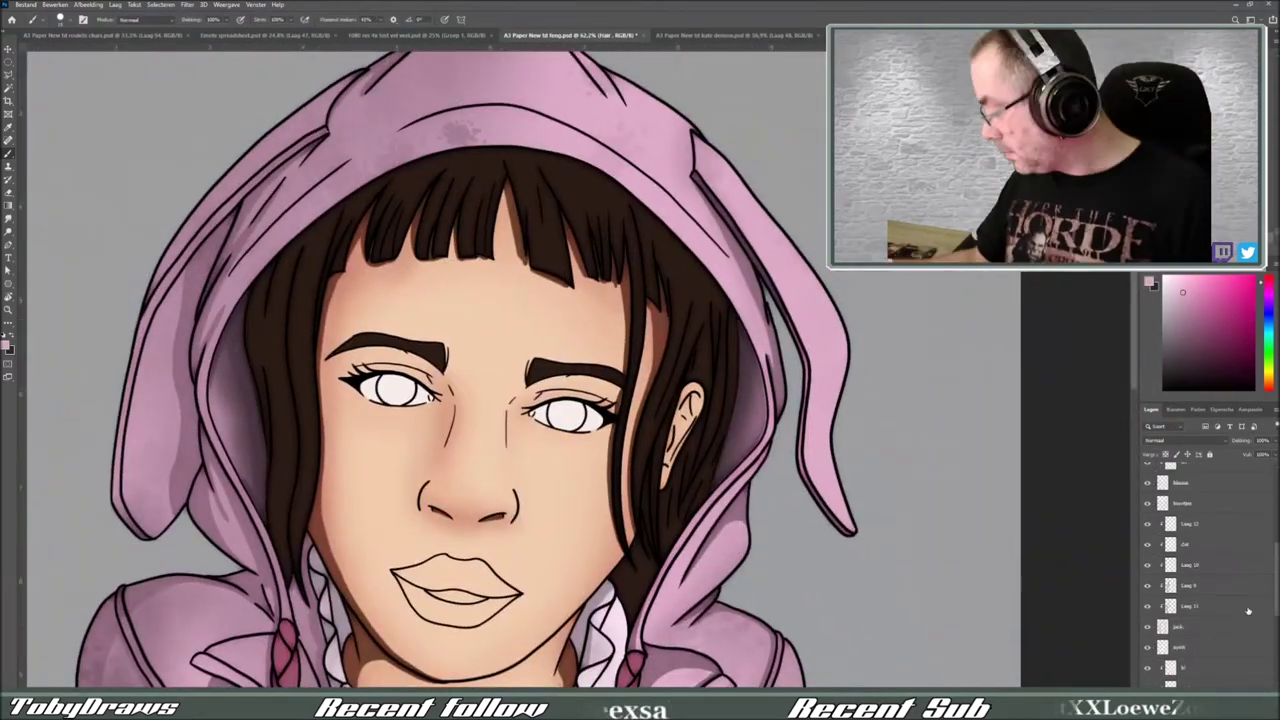
pyautogui.hotkey('ctrl', '0')
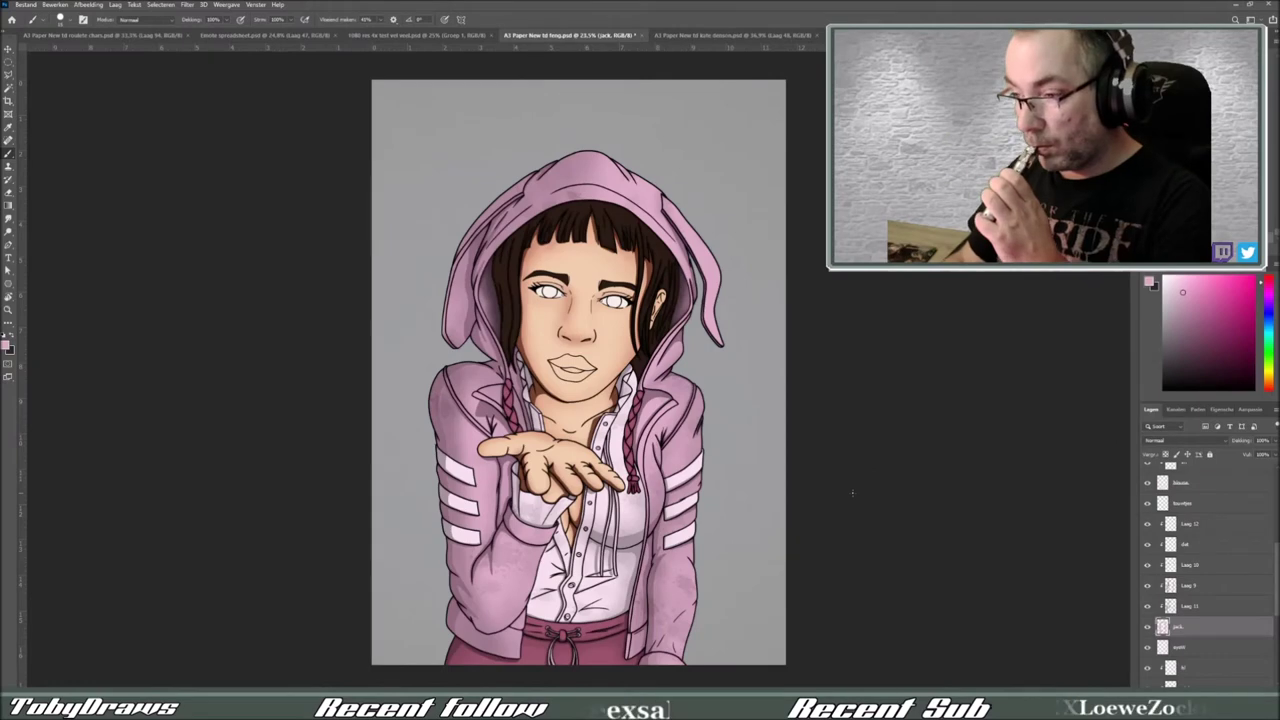
pyautogui.scroll(-3, 1200, 560)
pyautogui.click(1180, 642)
pyautogui.click(8, 205)
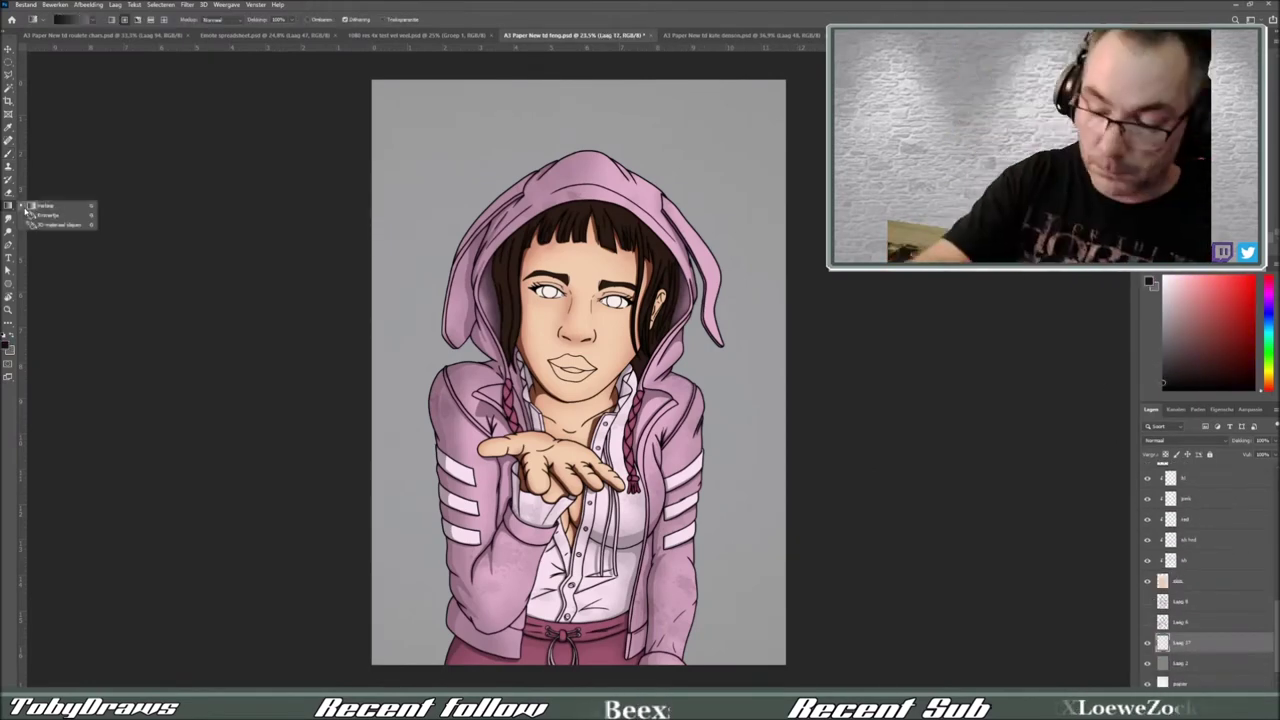
# Step: Fill the background with a dark gradient and pick a large round brush on a new layer
pyautogui.moveTo(578, 300); pyautogui.dragTo(578, 660)
pyautogui.press('b')
pyautogui.hotkey('ctrl', '-')
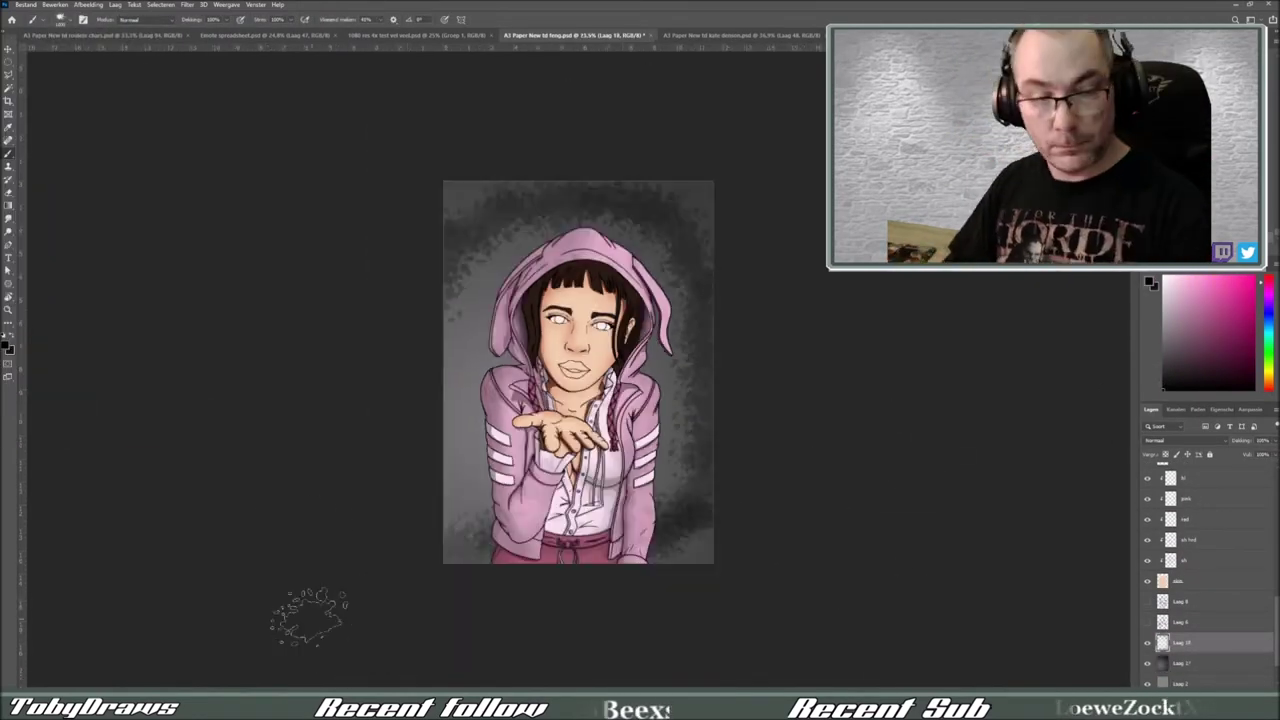
pyautogui.scroll(3, 826, 486)
pyautogui.click(60, 19)
pyautogui.click(40, 100)
pyautogui.scroll(-5, 565, 374)
# Step: Offset the black figure silhouette and Gaussian-blur it into a soft drop shadow
pyautogui.moveTo(565, 374); pyautogui.dragTo(575, 400)
pyautogui.scroll(3, 570, 390)
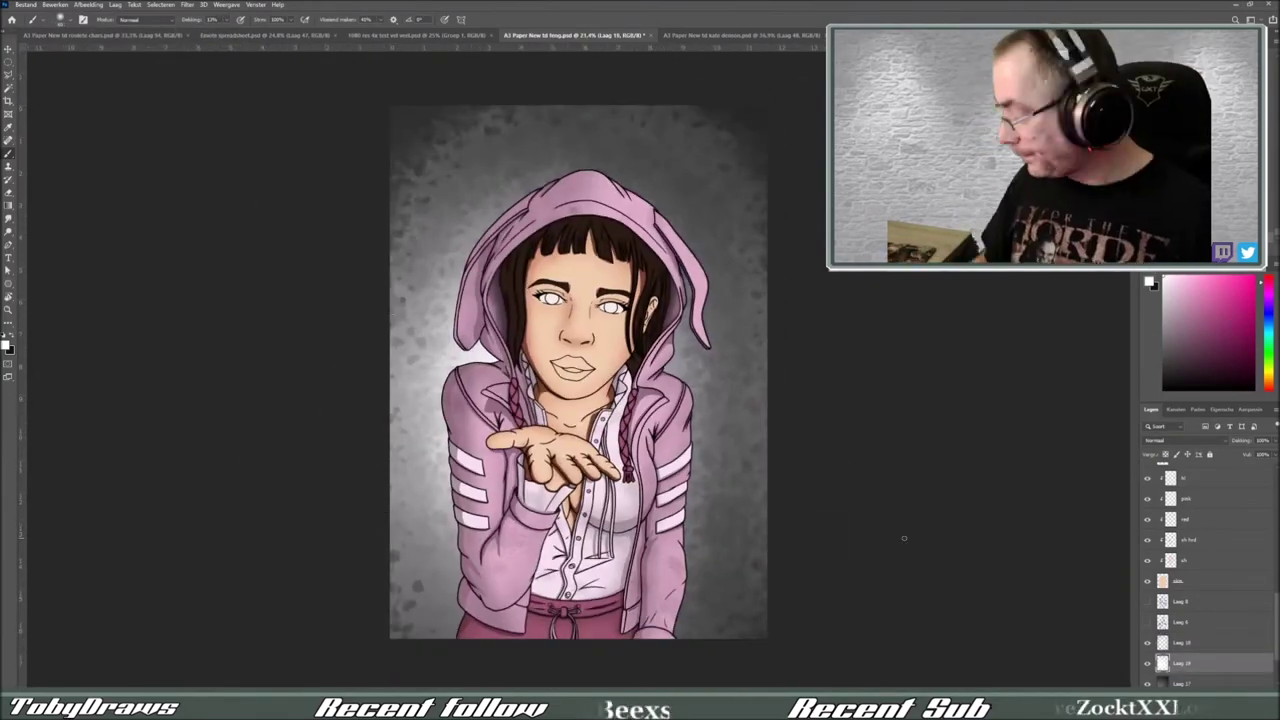
pyautogui.hotkey('ctrl', 't')
pyautogui.click(187, 4)
pyautogui.click(240, 166)
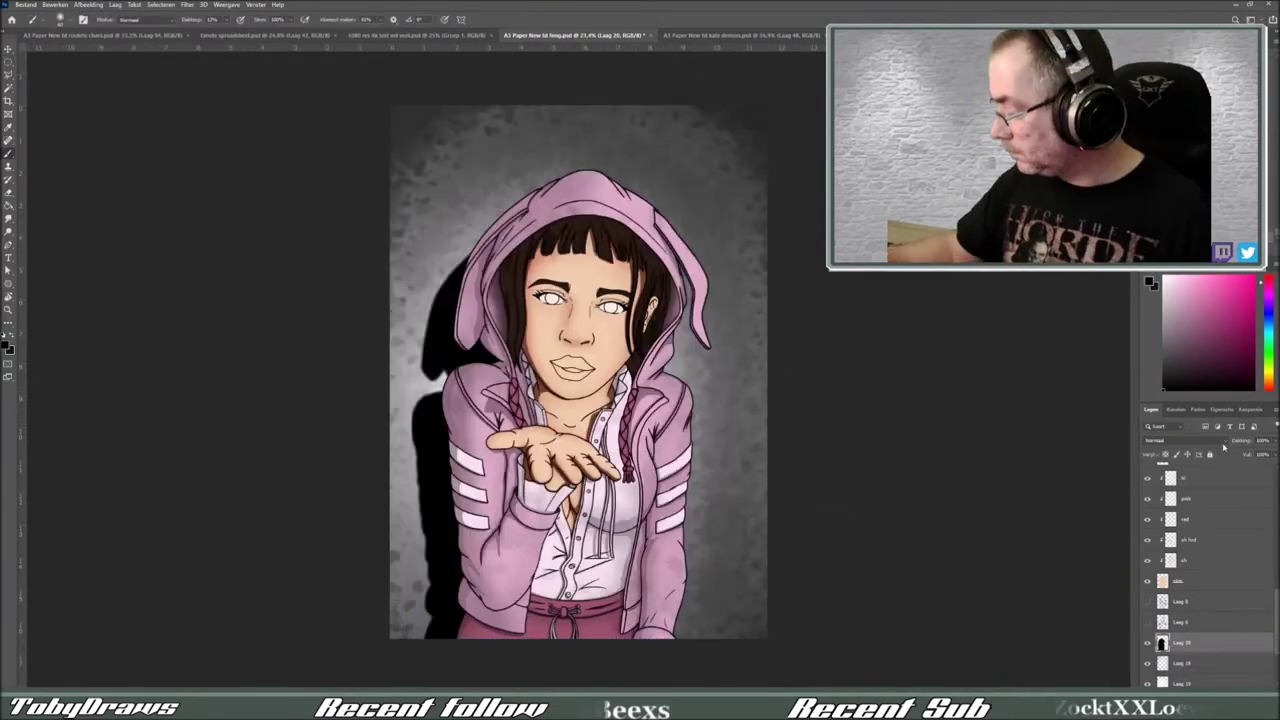
# Step: Fill the figure with a faint low-opacity blue tint and add a Multiply layer above it
pyautogui.hotkey('alt', 'BackSpace')
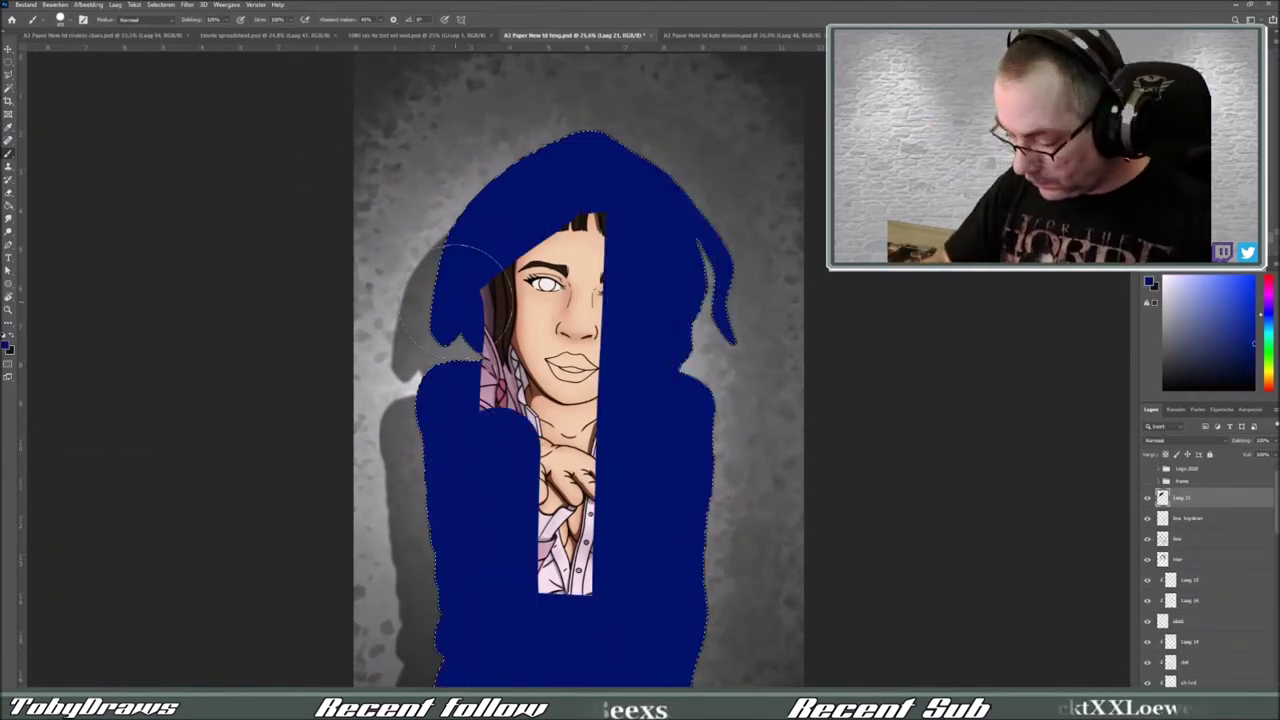
pyautogui.moveTo(1262, 455); pyautogui.dragTo(906, 606)
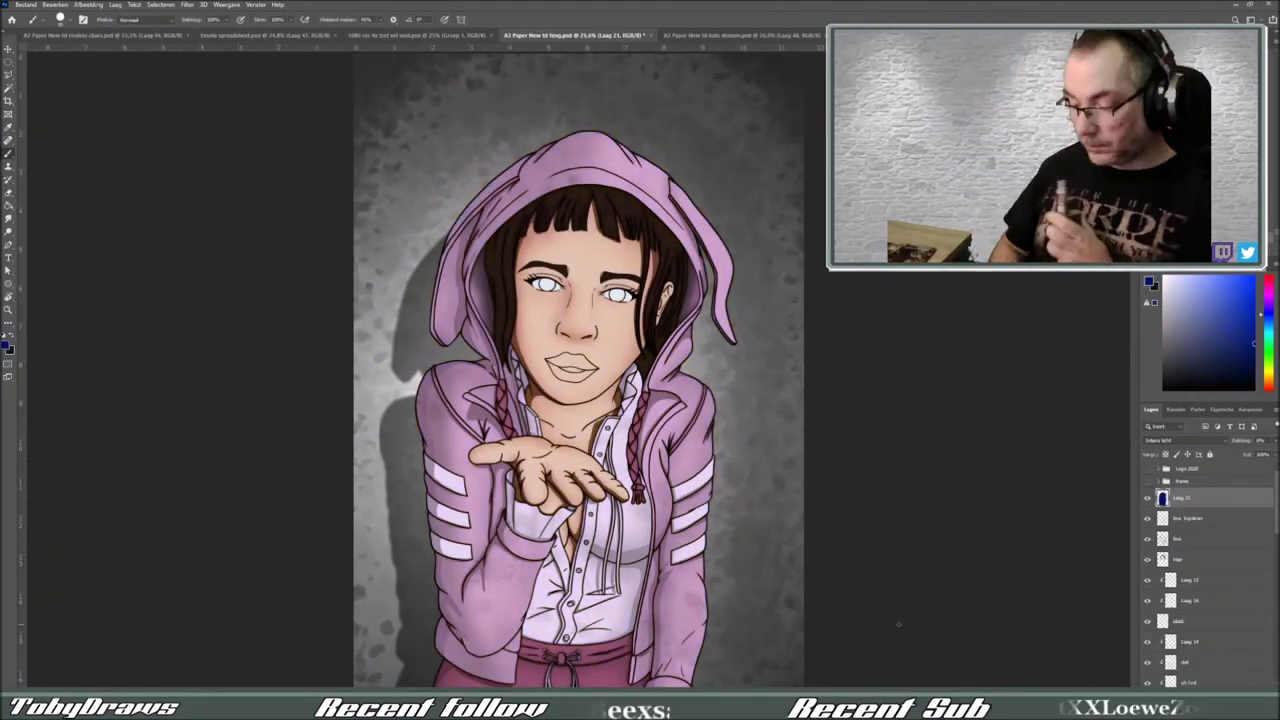
pyautogui.hotkey('ctrl', 'shift', 'alt', 'n')
pyautogui.click(1180, 369)
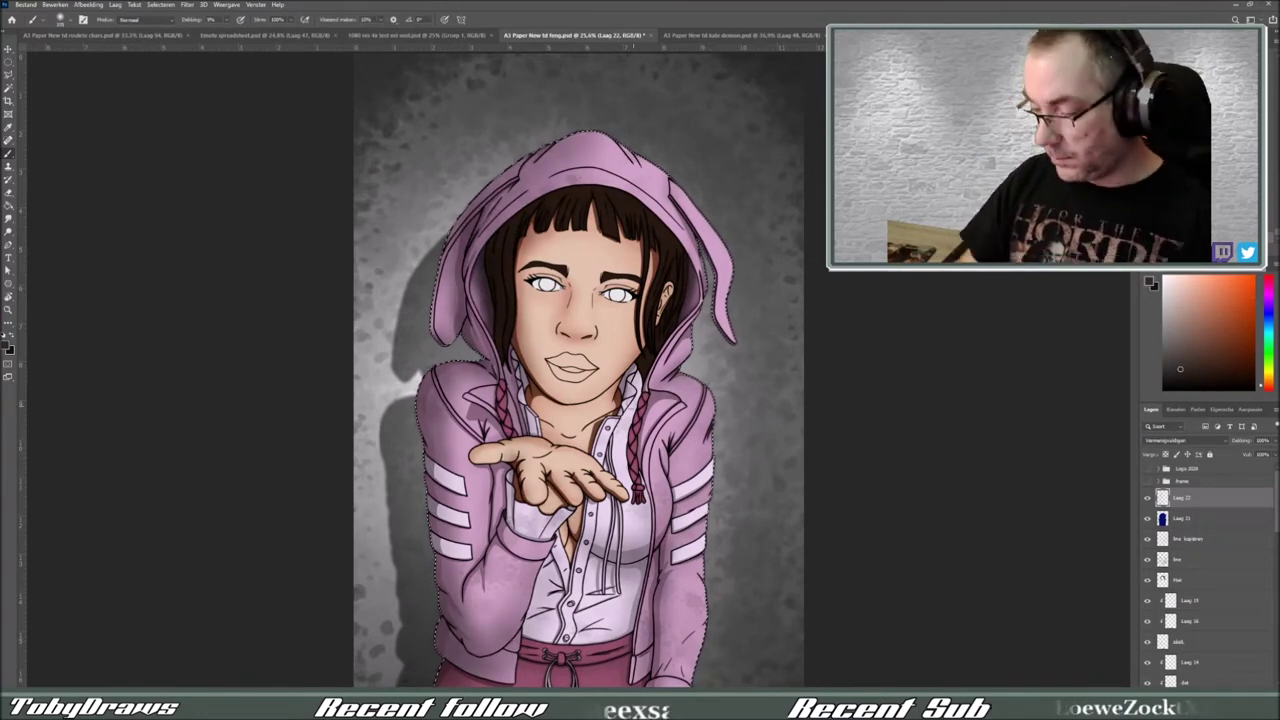
pyautogui.hotkey('ctrl', '0')
pyautogui.press('m')
pyautogui.hotkey('ctrl', 'd')
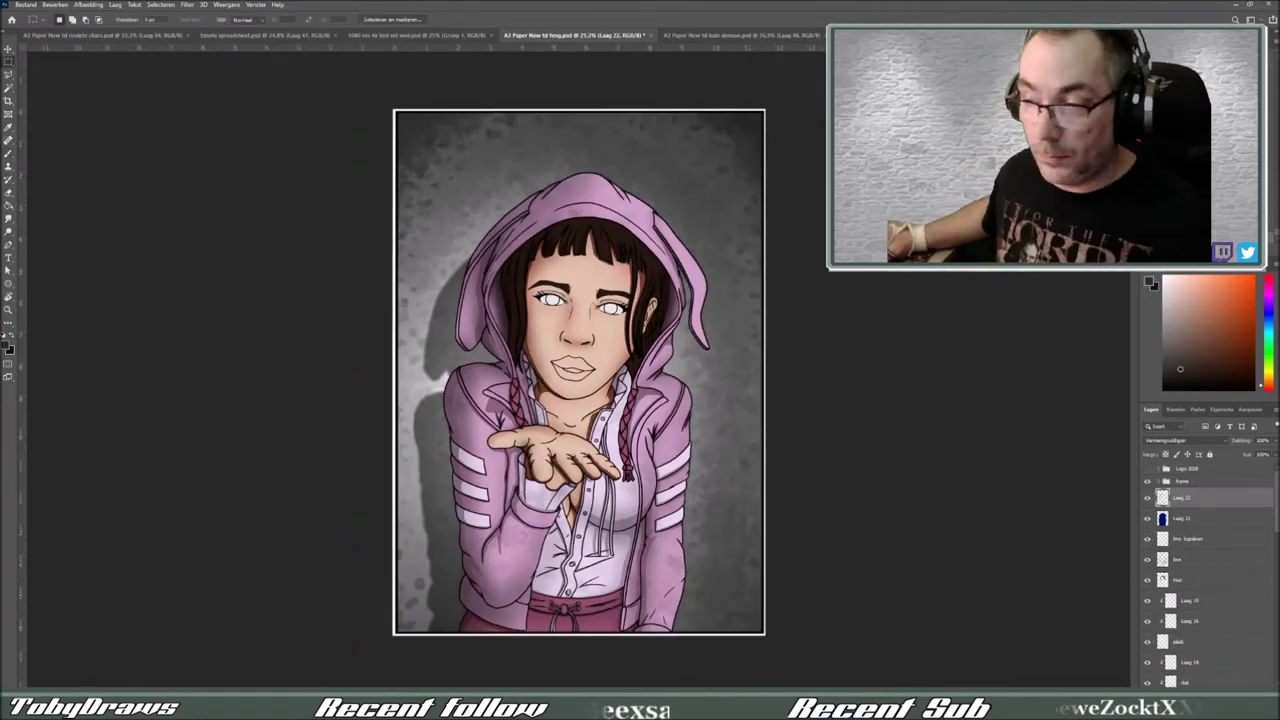
pyautogui.press('b')
pyautogui.click(1189, 600)
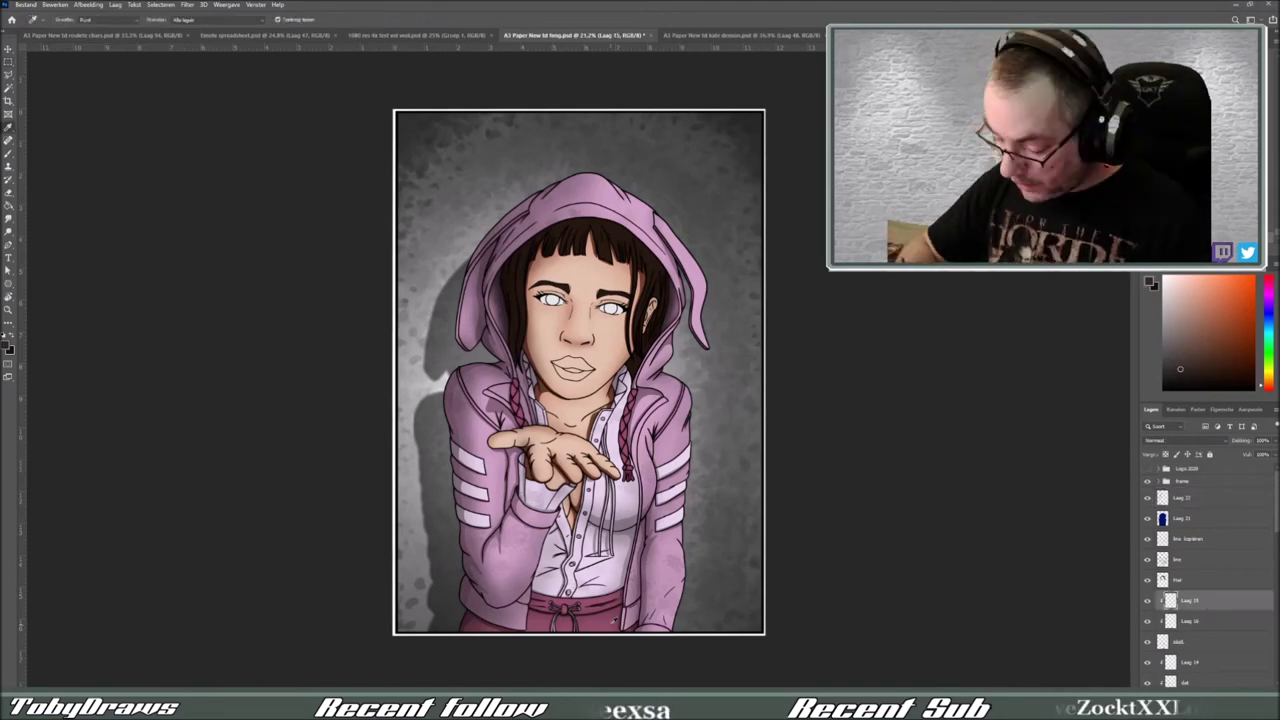
pyautogui.scroll(-3, 1200, 560)
pyautogui.click(1189, 572)
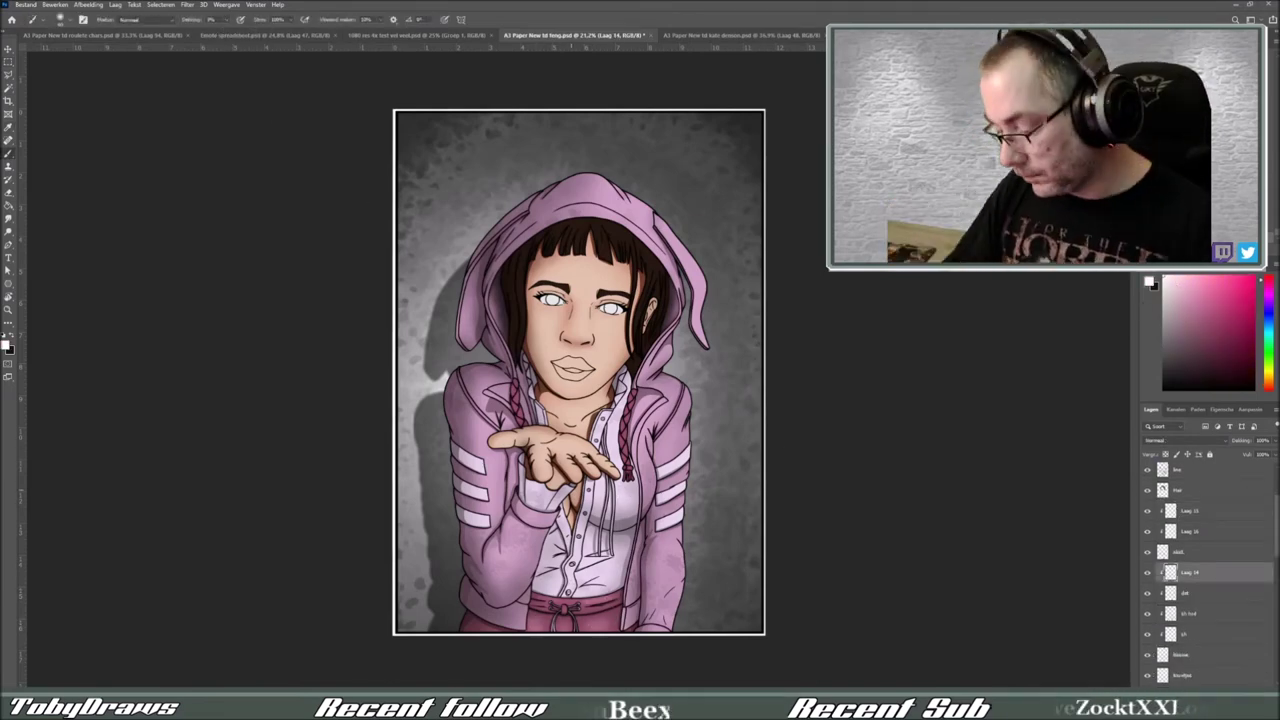
pyautogui.scroll(3, 1200, 560)
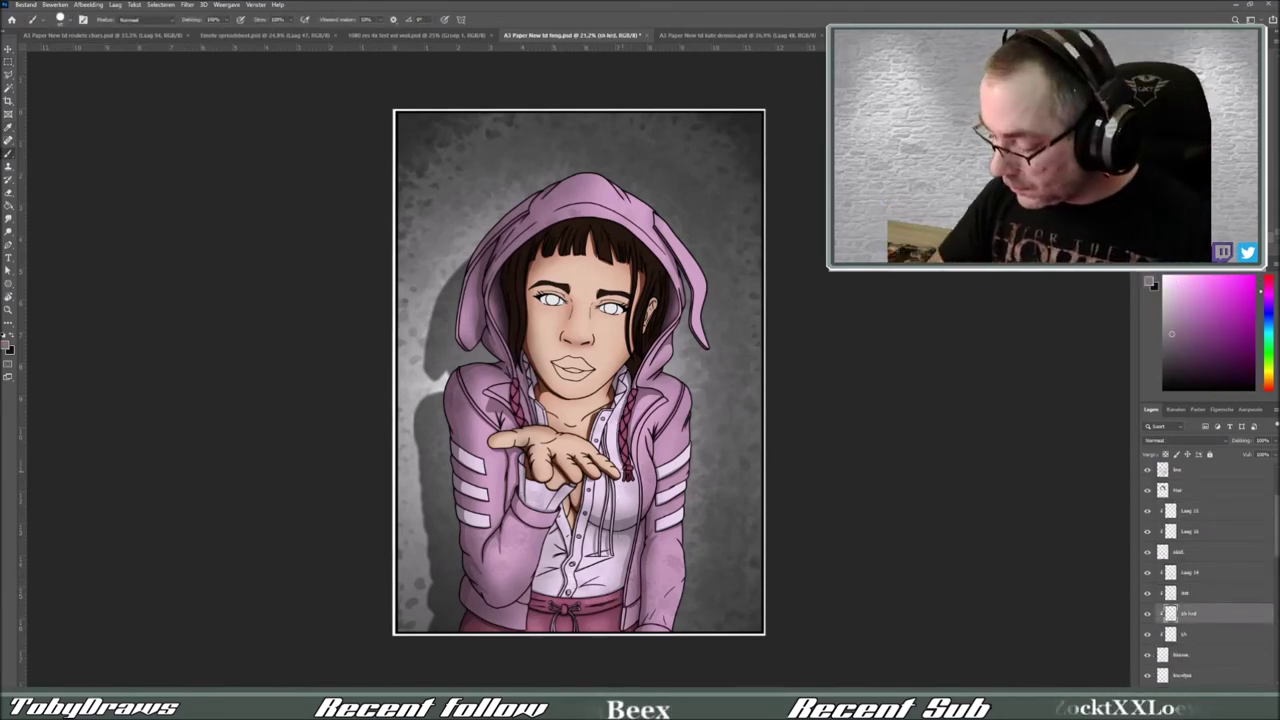
pyautogui.scroll(3, 650, 460)
pyautogui.scroll(-1, 1200, 570)
pyautogui.hotkey('ctrl', ',')
pyautogui.hotkey('ctrl', ',')
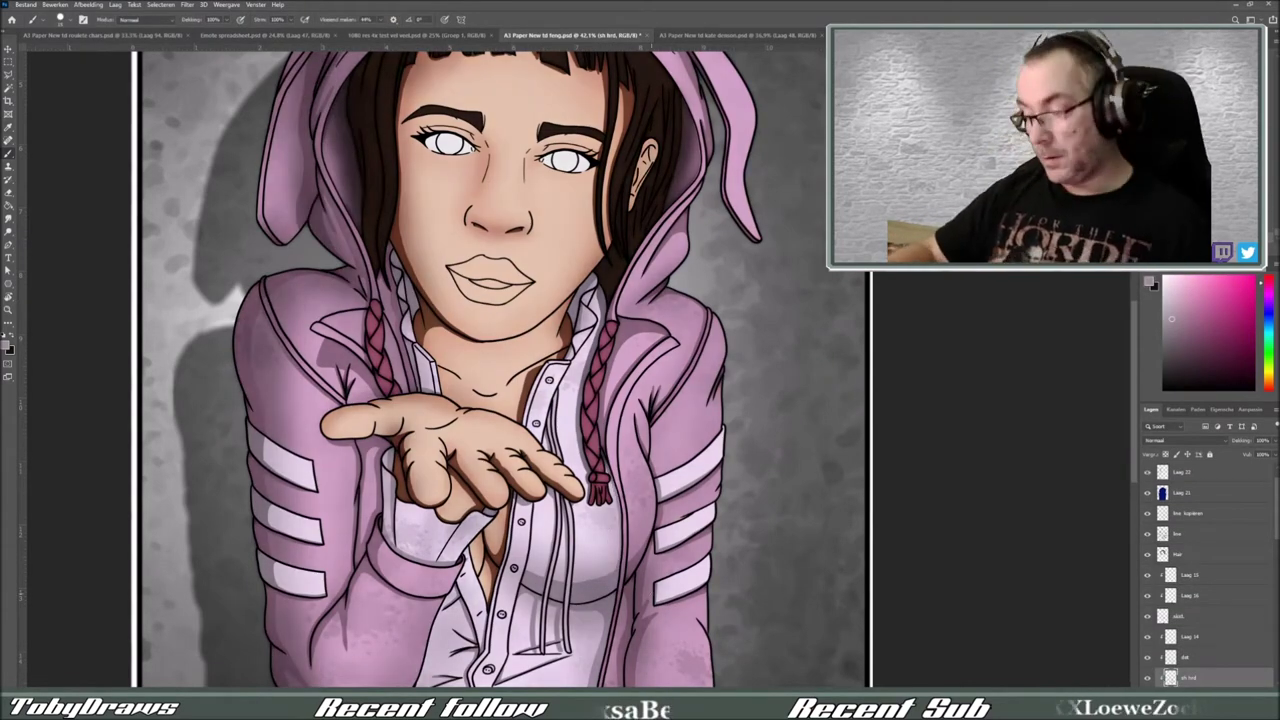
pyautogui.scroll(-3, 500, 370)
pyautogui.scroll(-2, 1200, 570)
pyautogui.scroll(-2, 1200, 570)
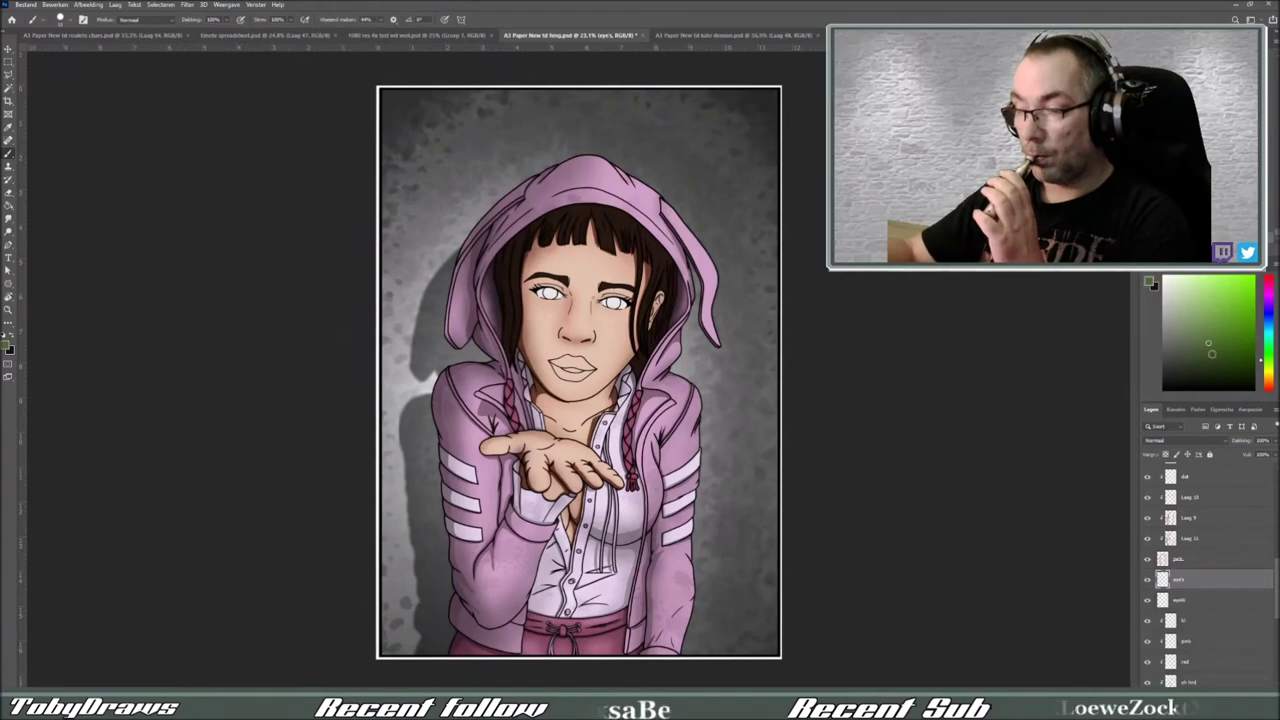
pyautogui.scroll(3, 596, 265)
pyautogui.scroll(2, 596, 265)
pyautogui.moveTo(410, 365); pyautogui.dragTo(425, 378)
# Step: Paint the girl's lips pink on their own layer
pyautogui.click(1200, 579)
pyautogui.click(1215, 330)
pyautogui.scroll(-3, 560, 400)
pyautogui.moveTo(490, 470); pyautogui.dragTo(580, 510)
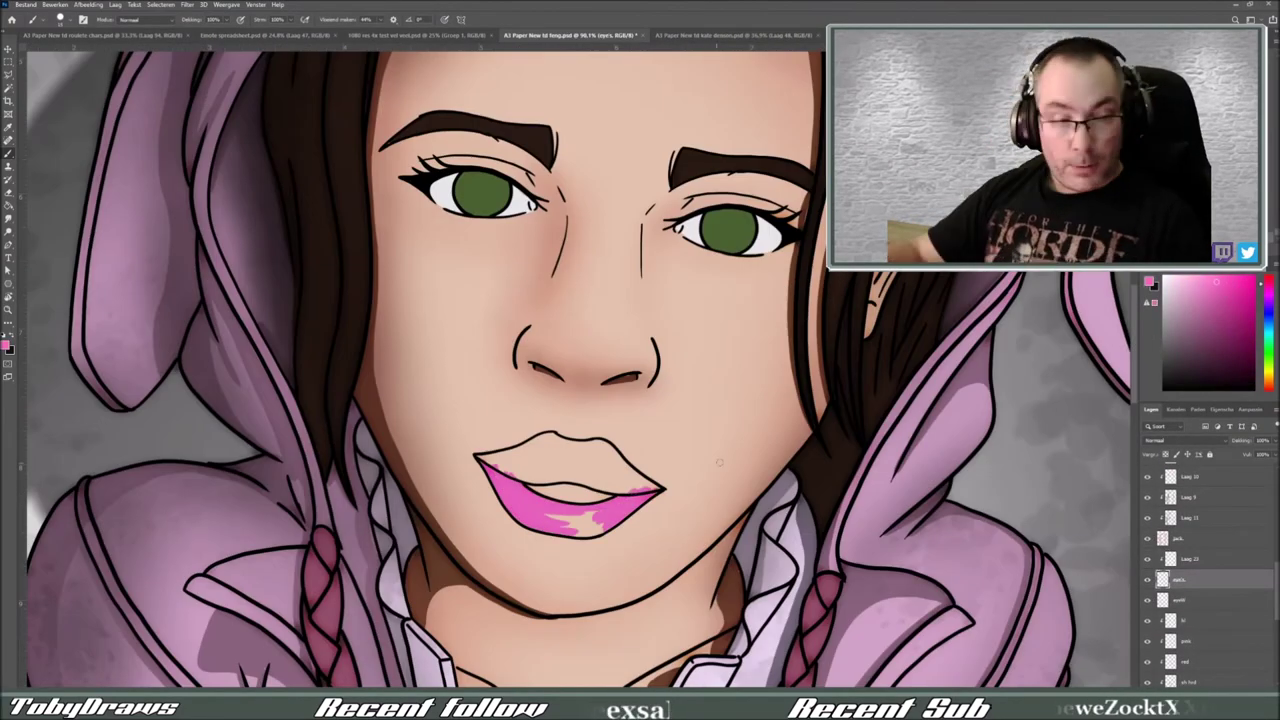
pyautogui.moveTo(490, 285); pyautogui.dragTo(470, 460)
# Step: Add a dark red centre line and light pink highlights to the lips
pyautogui.hotkey('ctrl', 'z')
pyautogui.hotkey('ctrl', 'shift', 'alt', 'n')
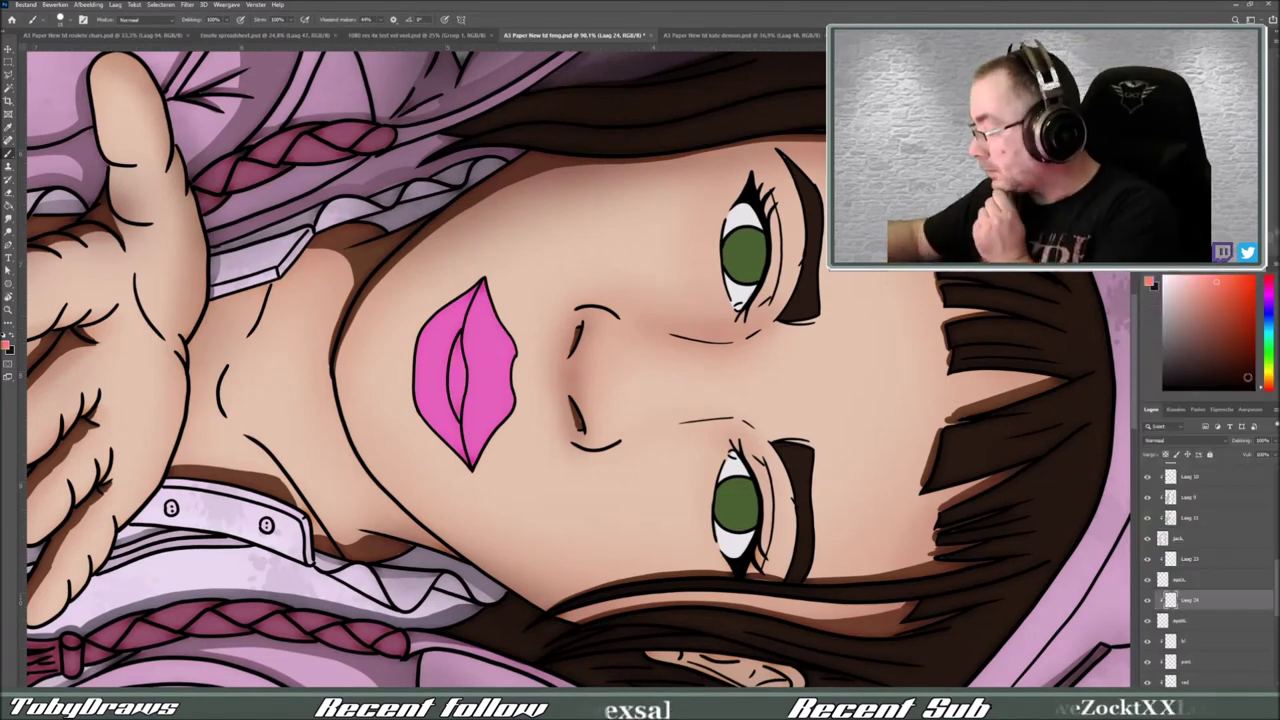
pyautogui.moveTo(462, 338); pyautogui.dragTo(455, 420)
pyautogui.hotkey('ctrl', '0')
pyautogui.scroll(3, 650, 488)
pyautogui.hotkey('alt', ']')
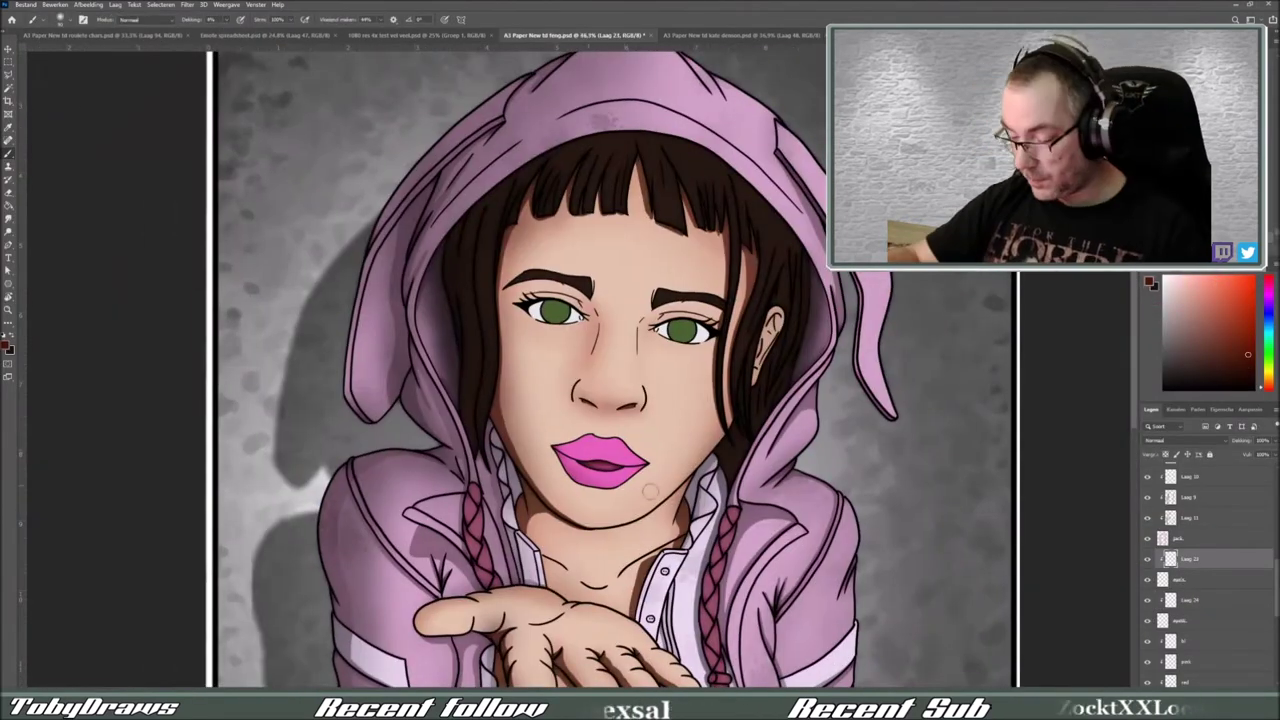
pyautogui.press('x')
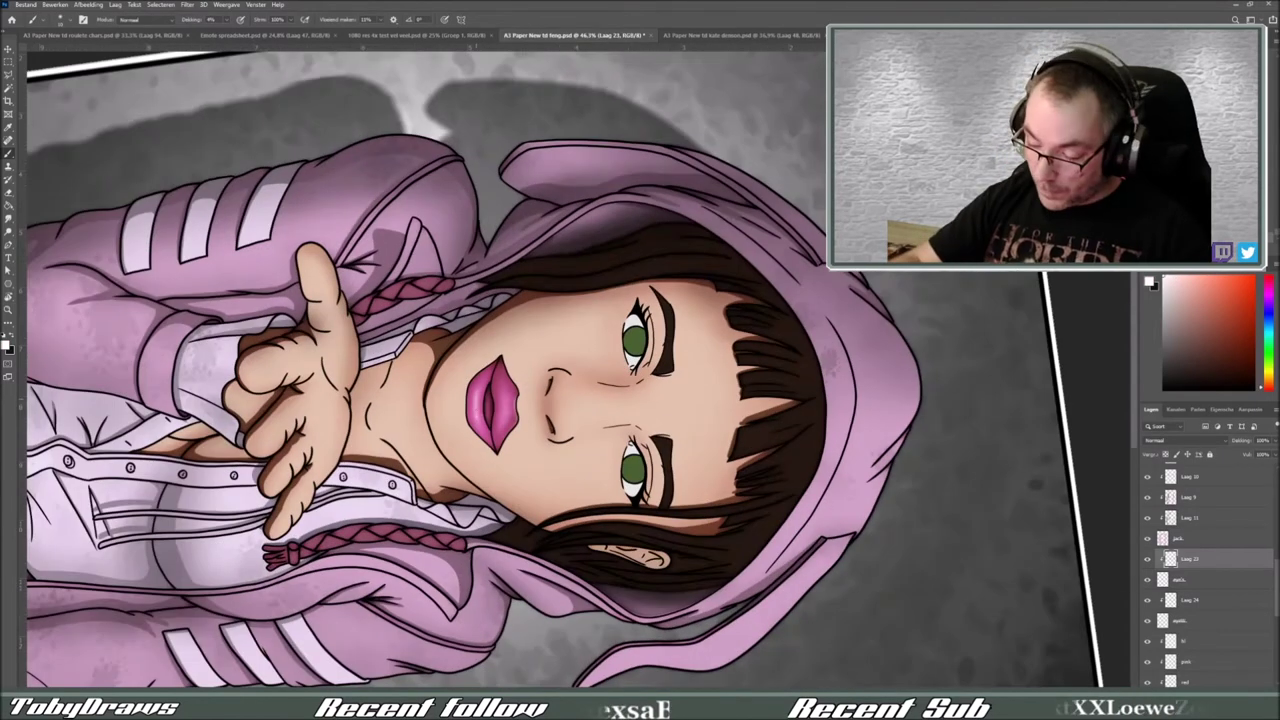
# Step: Set up a new full-opacity layer with default colours for the eye details
pyautogui.hotkey('ctrl', '0')
pyautogui.scroll(3, 620, 400)
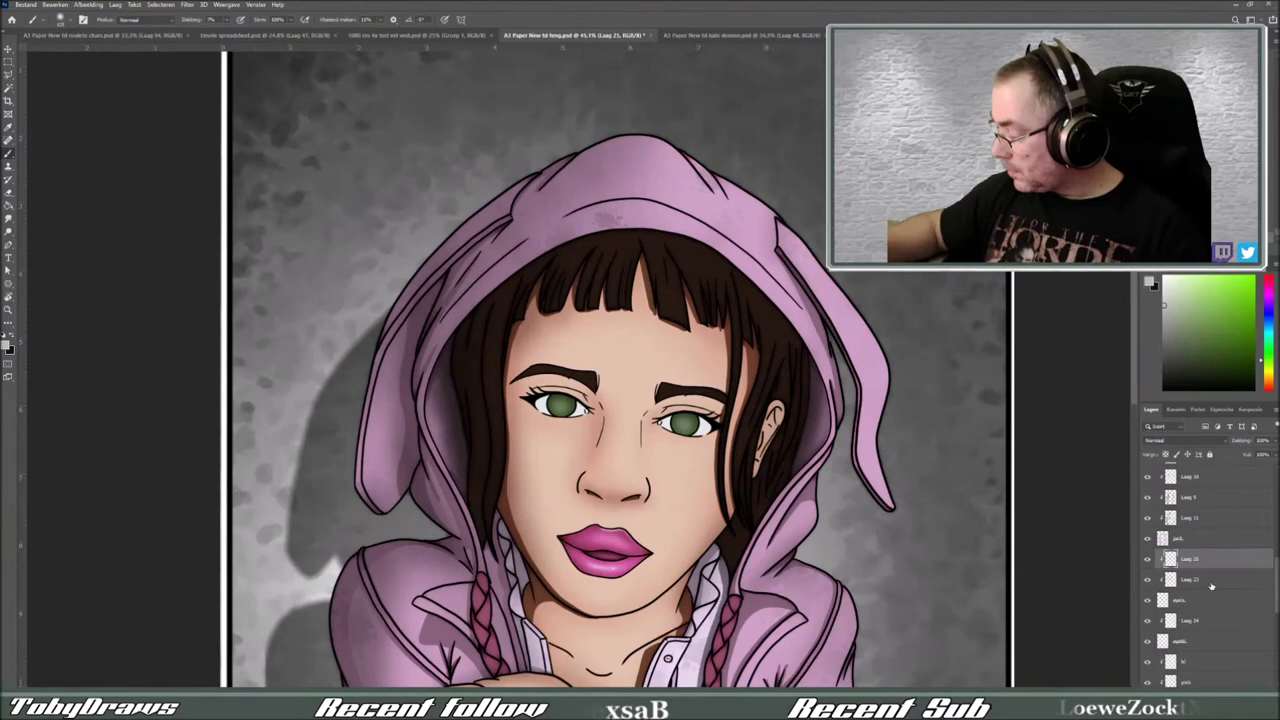
pyautogui.hotkey('ctrl', 'shift', 'alt', 'n')
pyautogui.press('d')
pyautogui.press('0')
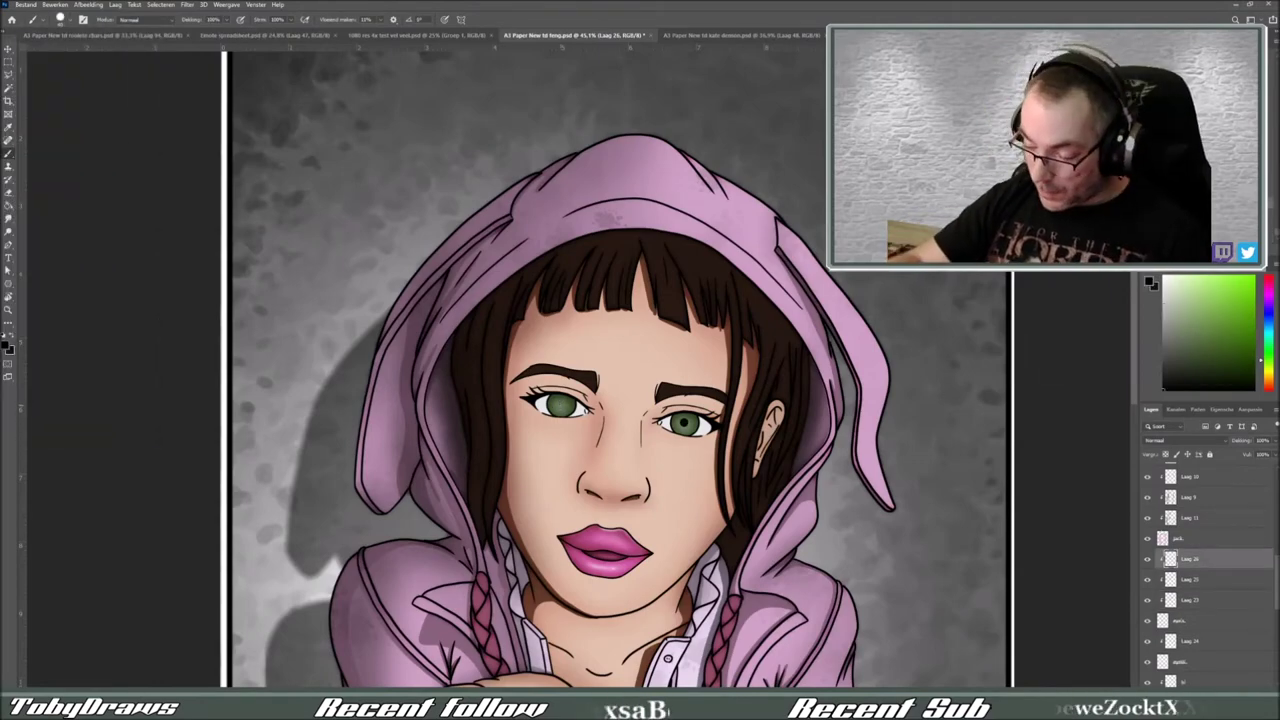
# Step: Add white catchlights to the green eyes on another layer using a soft brush
pyautogui.hotkey('ctrl', 'shift', 'alt', 'n')
pyautogui.press('x')
pyautogui.scroll(2, 680, 470)
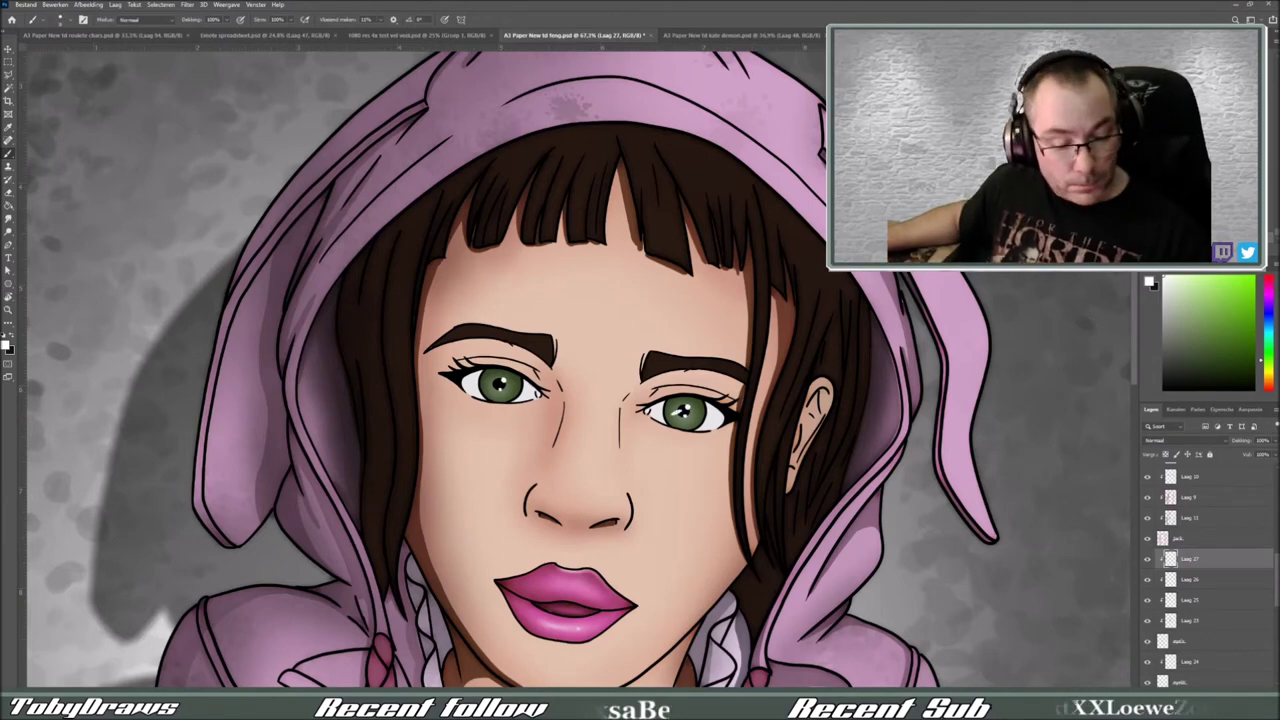
pyautogui.scroll(-5, 962, 395)
pyautogui.click(62, 19)
pyautogui.doubleClick(40, 100)
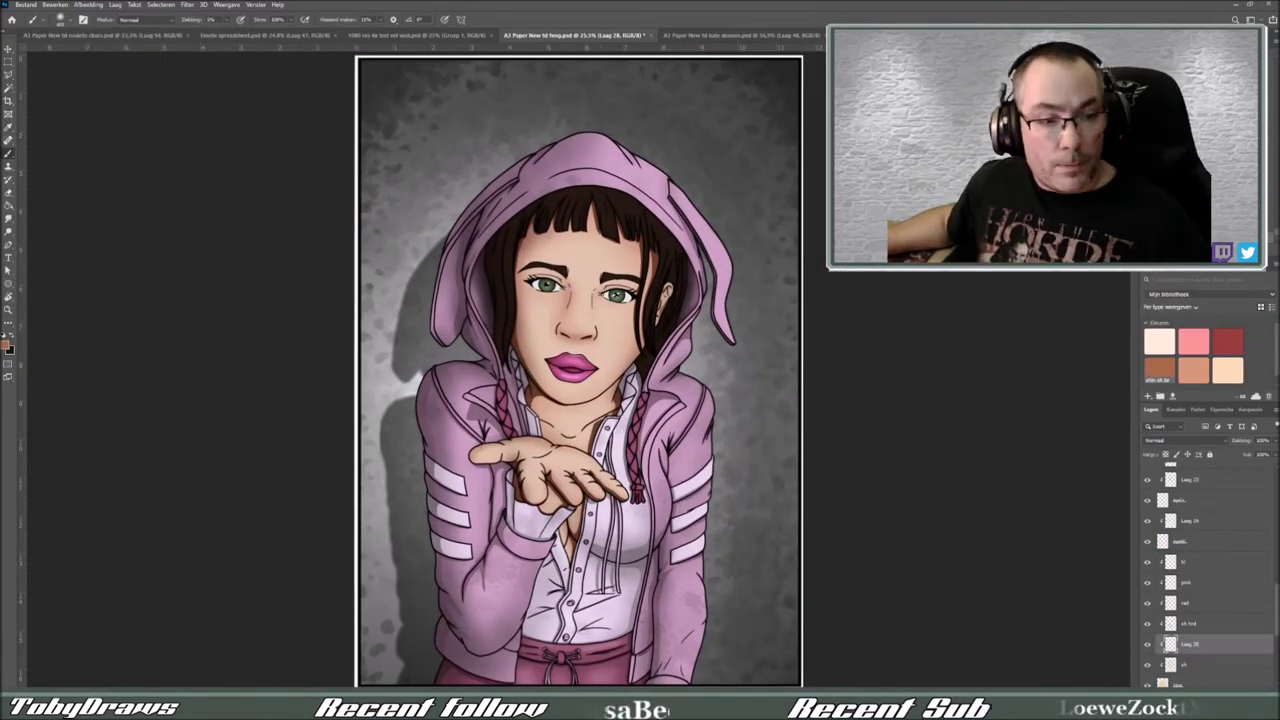
pyautogui.click(1190, 562)
pyautogui.click(1159, 342)
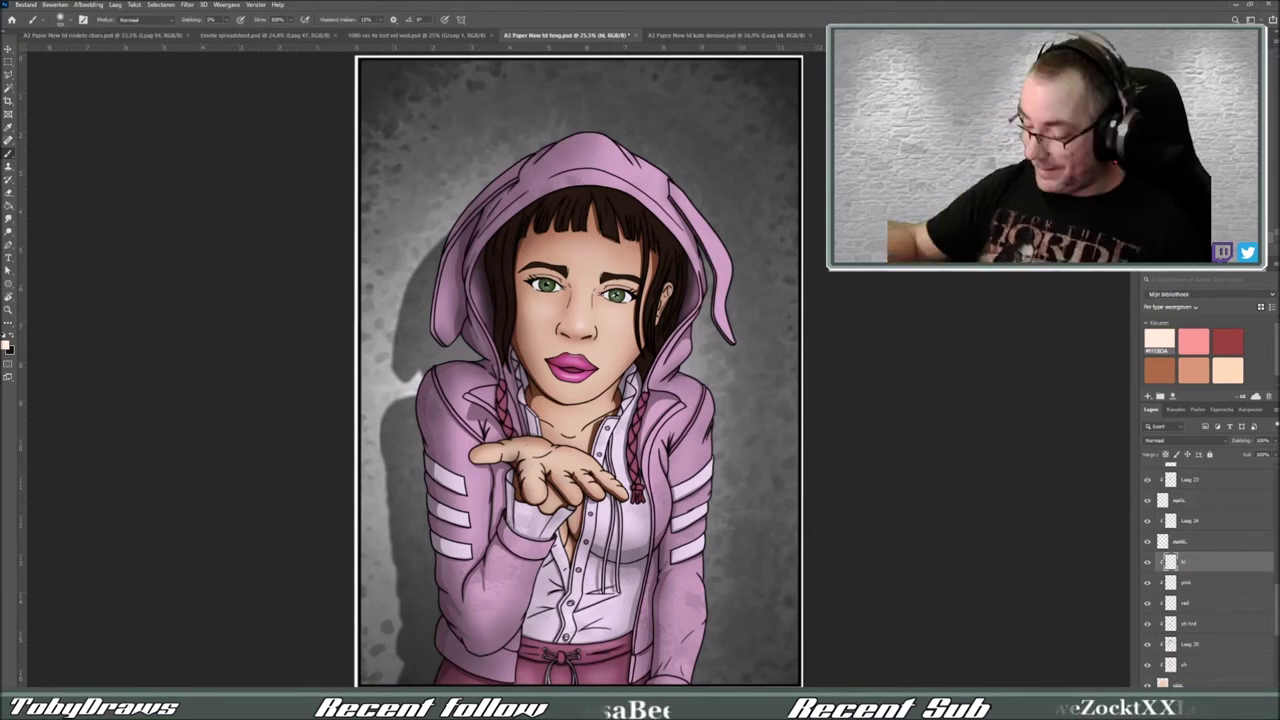
pyautogui.click(1190, 507)
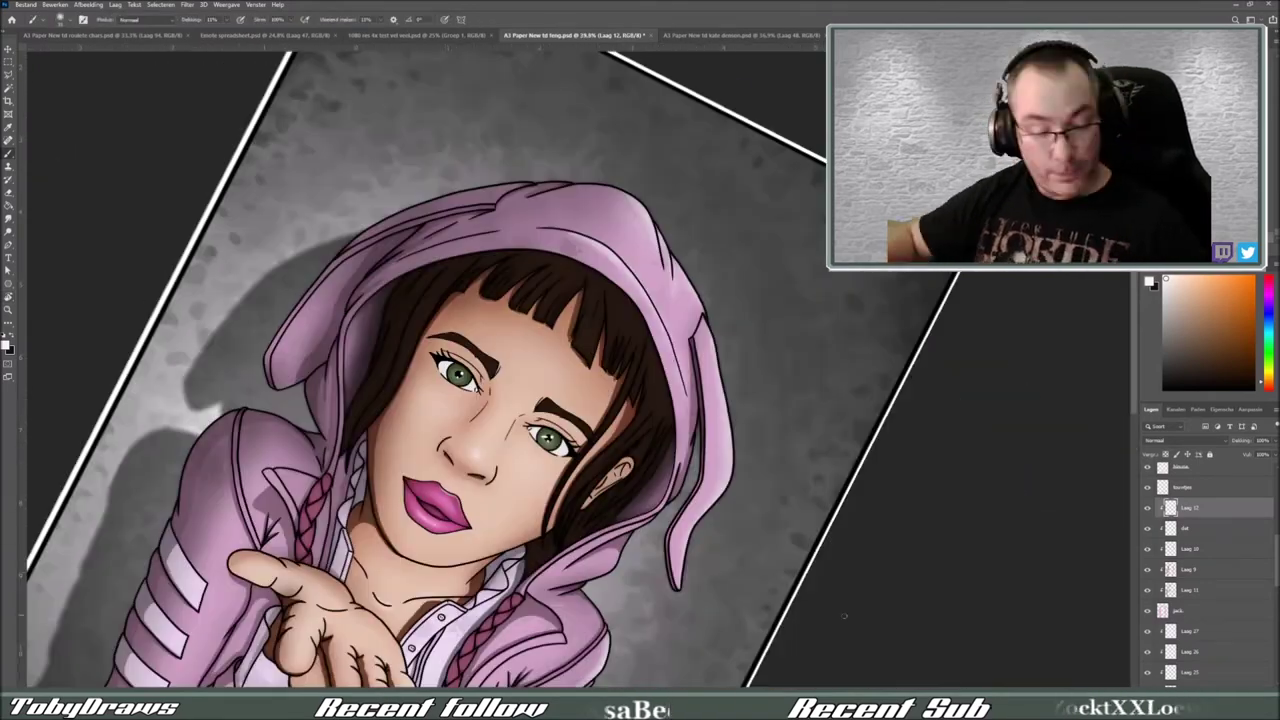
pyautogui.moveTo(580, 370); pyautogui.dragTo(875, 420)
pyautogui.scroll(-5, 875, 420)
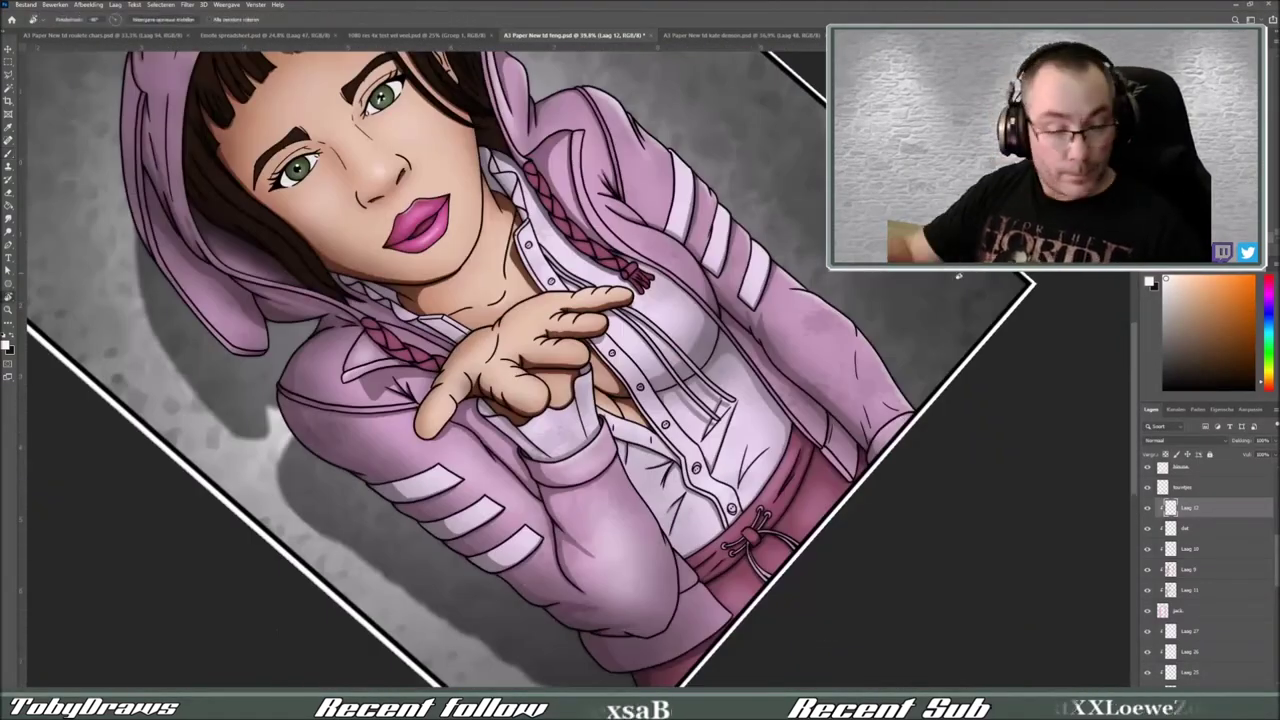
pyautogui.hotkey('ctrl', '0')
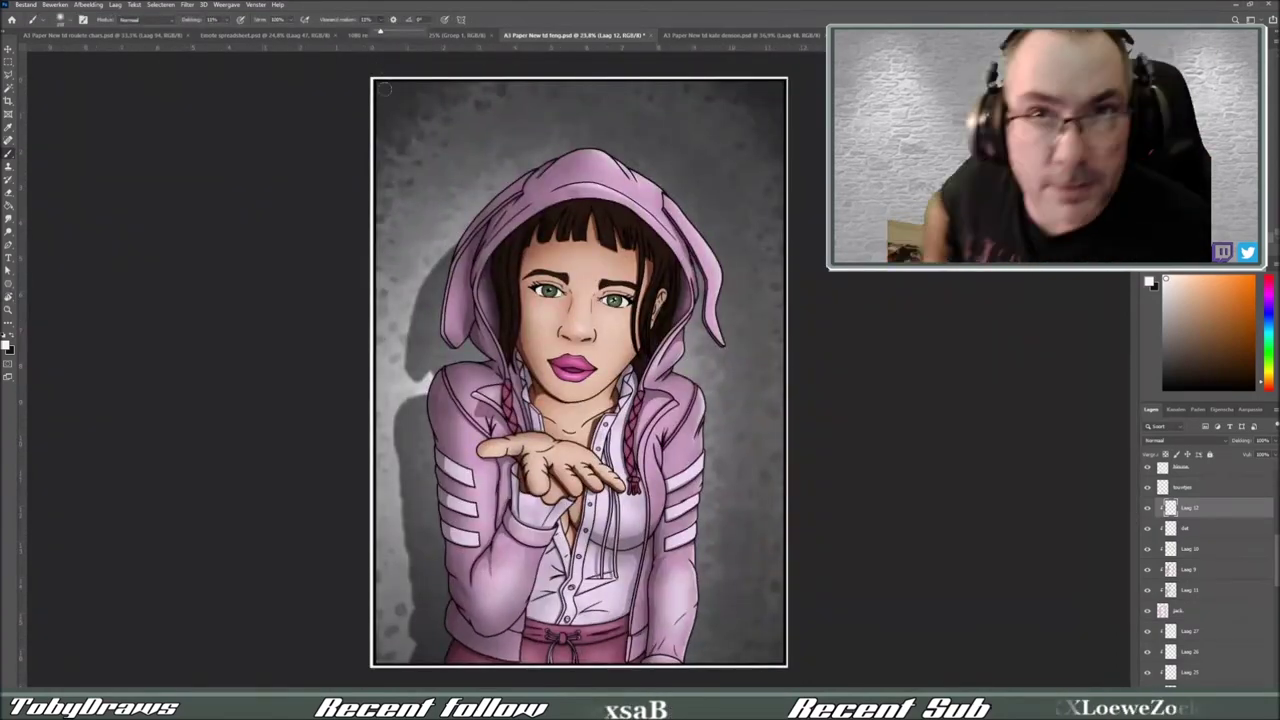
pyautogui.moveTo(745, 130); pyautogui.dragTo(747, 578)
pyautogui.hotkey('ctrl', '+')
pyautogui.moveTo(580, 102); pyautogui.dragTo(593, 490)
pyautogui.moveTo(636, 98); pyautogui.dragTo(656, 492)
pyautogui.moveTo(663, 106); pyautogui.dragTo(665, 560)
pyautogui.hotkey('ctrl', 'z')
pyautogui.hotkey('ctrl', '0')
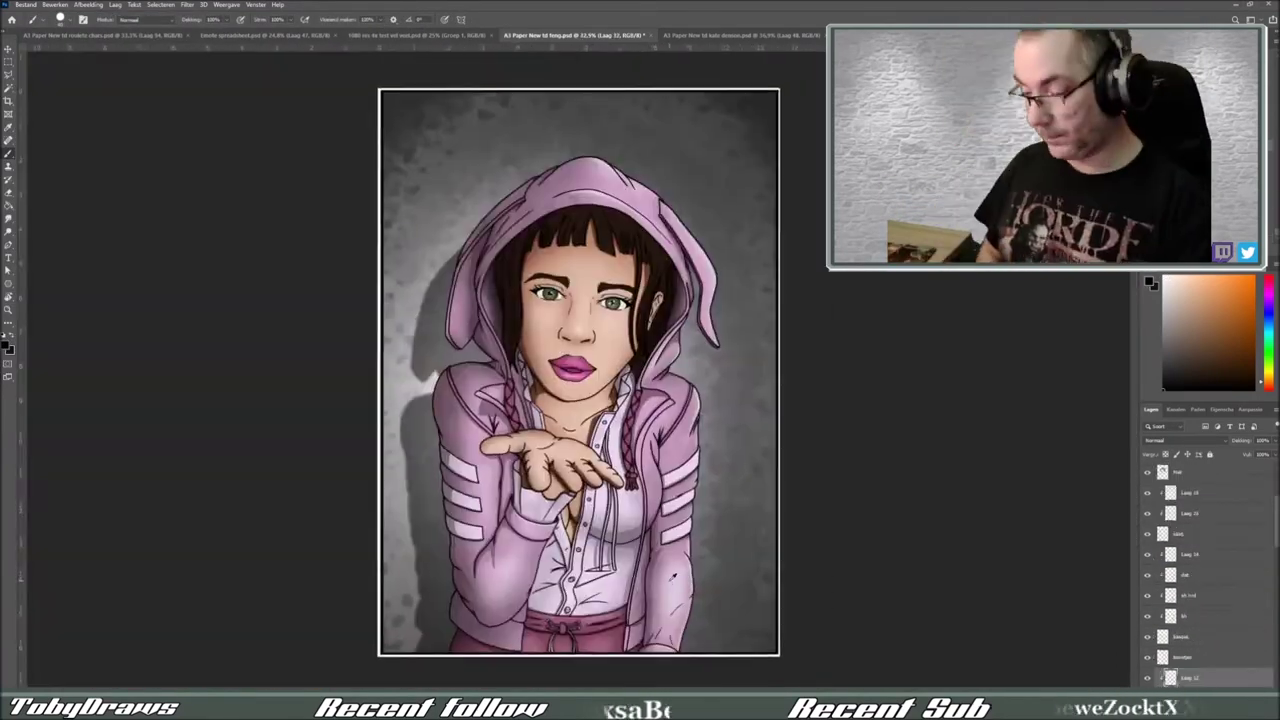
pyautogui.hotkey('ctrl', '+')
pyautogui.click(1190, 619)
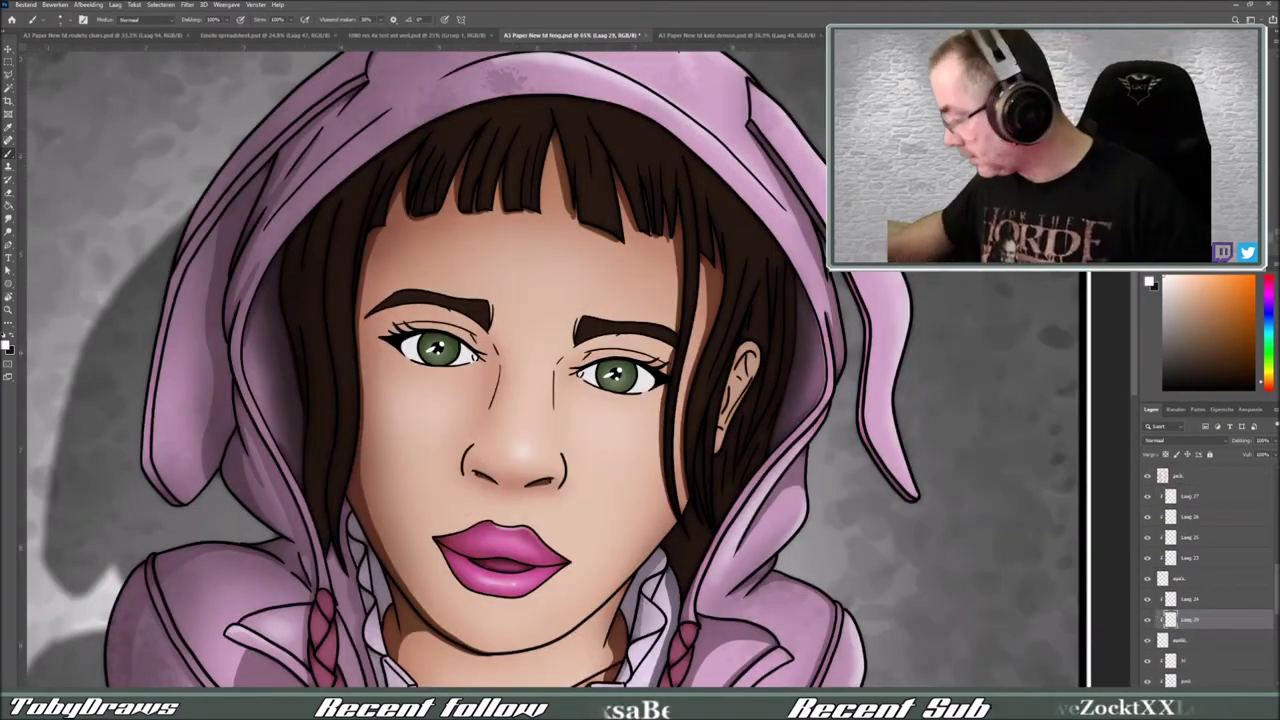
pyautogui.hotkey('ctrl', '0')
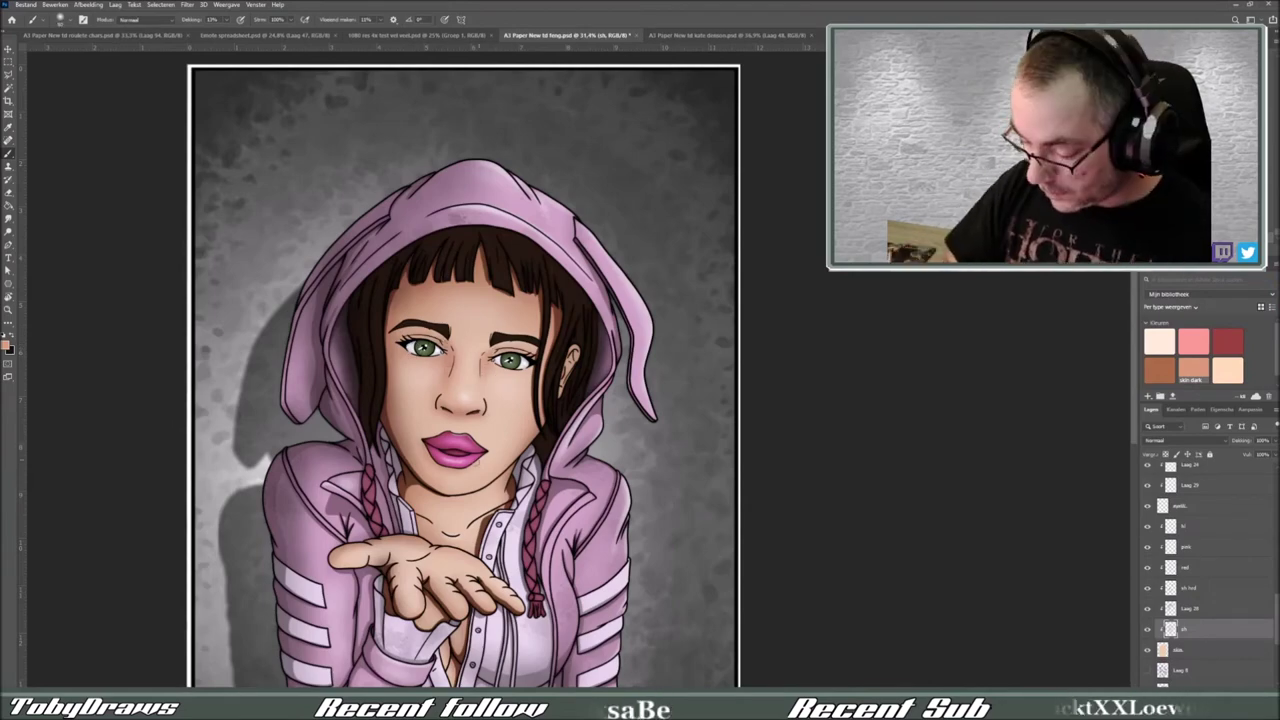
pyautogui.keyDown('alt'); pyautogui.click(455, 445); pyautogui.keyUp('alt')
pyautogui.hotkey('ctrl', 'shift', 'alt', 'n')
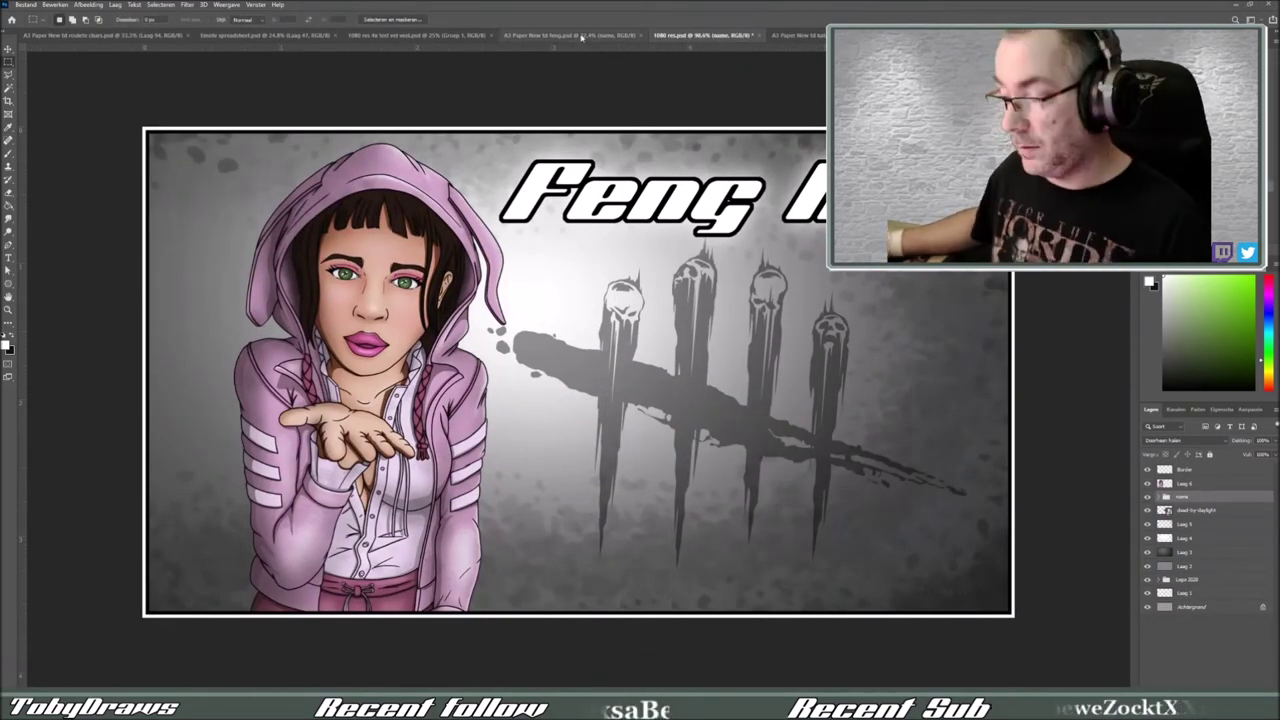
# Step: Switch to the Feng Min artwork document
pyautogui.click(581, 37)
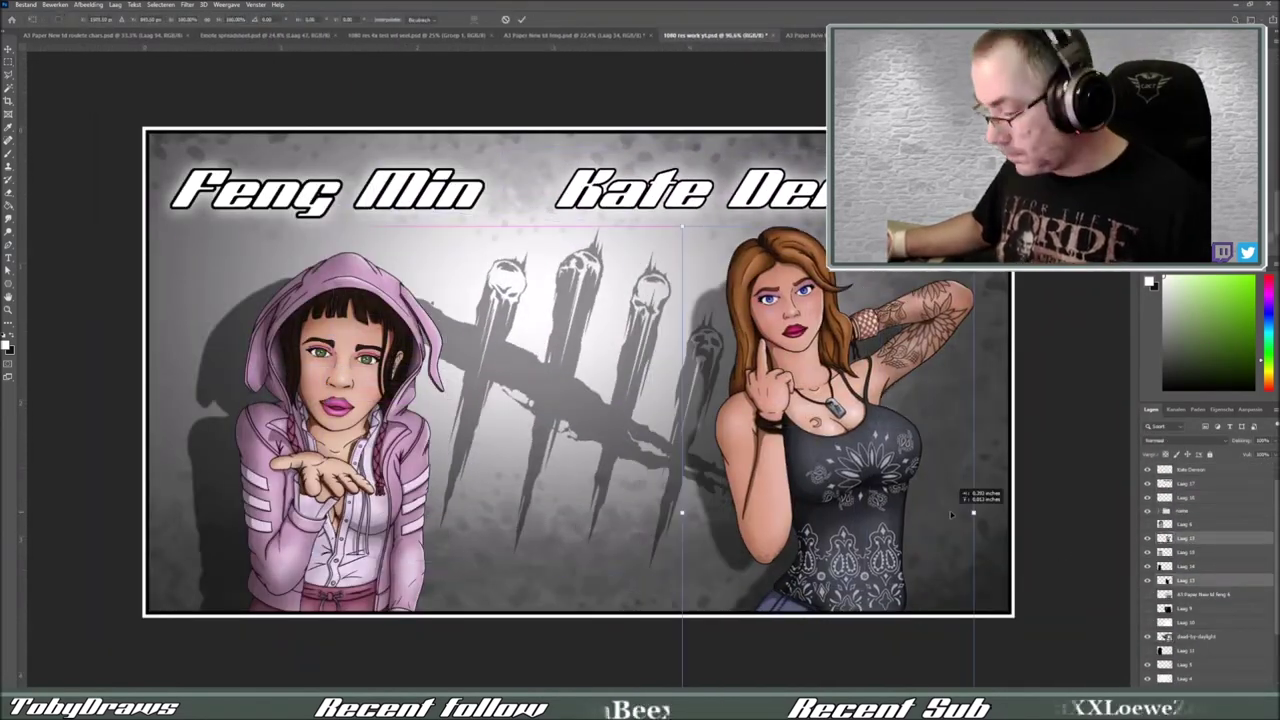
# Step: Commit the Free Transform resize of the placed girl artwork
pyautogui.press('Return')
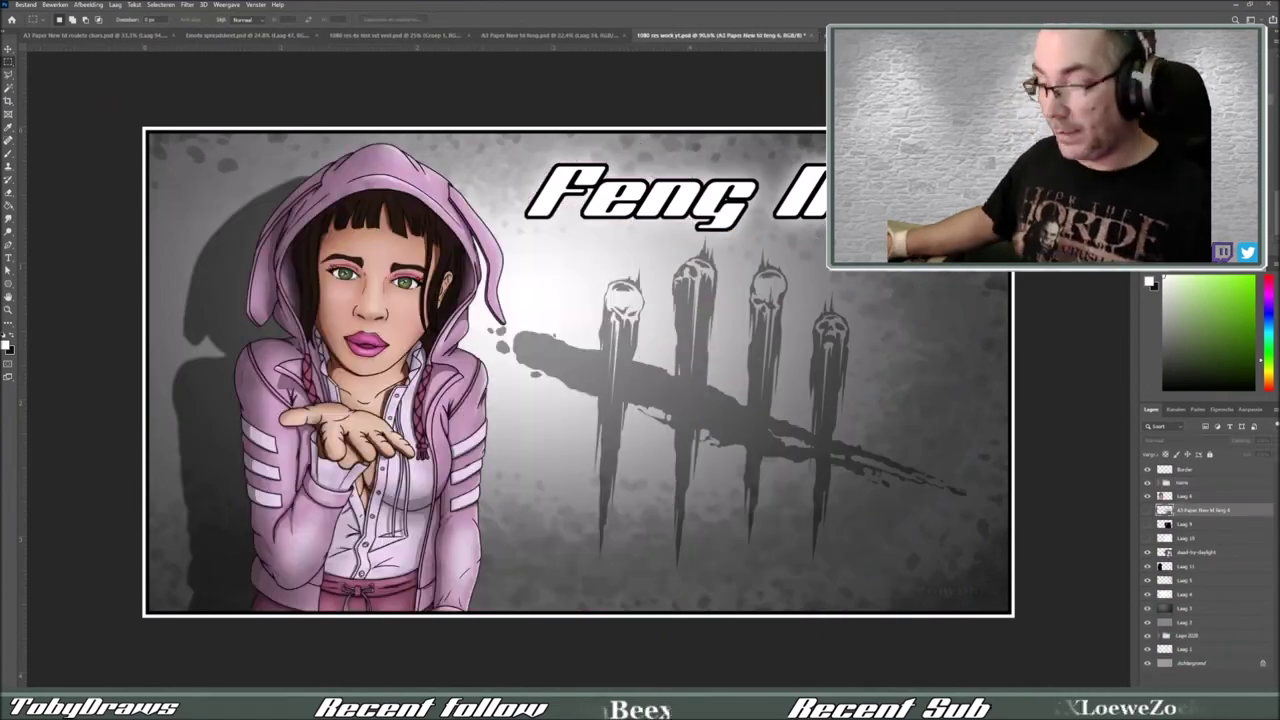